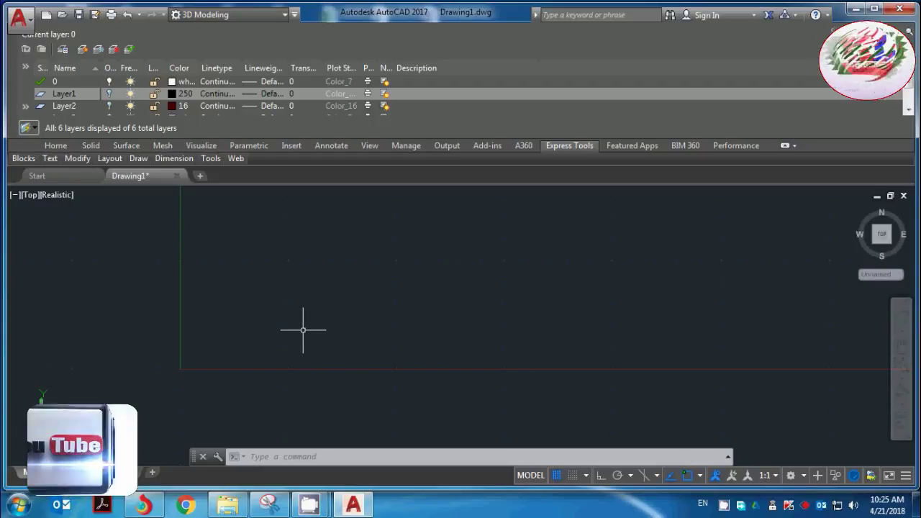
{"action": "scroll", "coordinate": [303, 329], "scroll_direction": "down", "scroll_amount": 1}
{"action": "scroll", "coordinate": [351, 344], "scroll_direction": "up", "scroll_amount": 1}
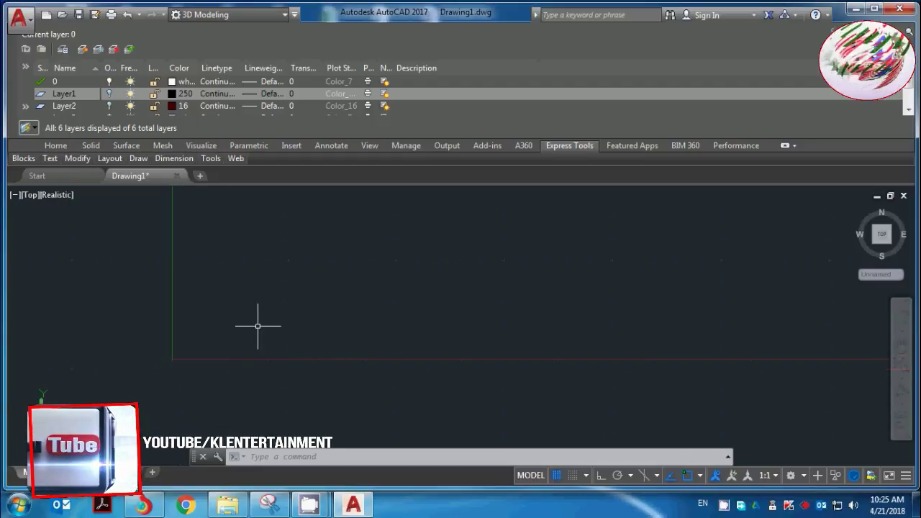
{"action": "scroll", "coordinate": [310, 331], "scroll_direction": "down", "scroll_amount": 1}
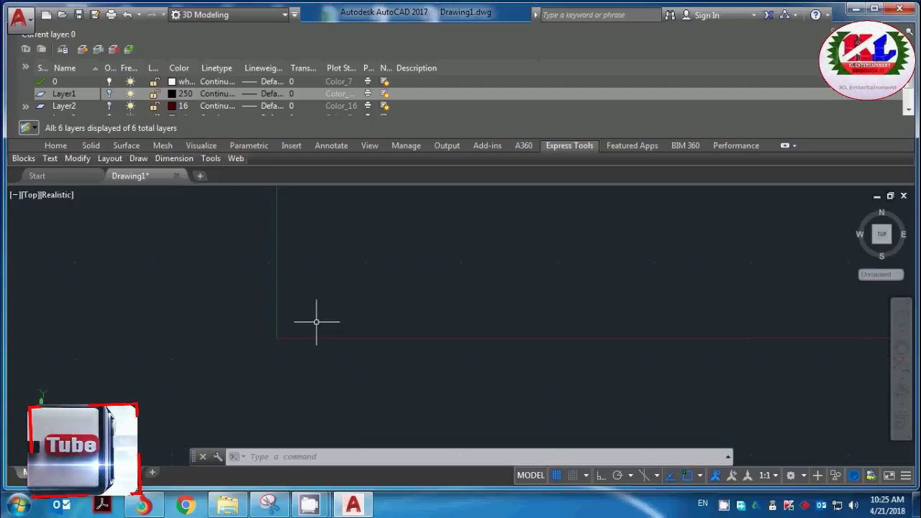
{"action": "scroll", "coordinate": [325, 337], "scroll_direction": "down", "scroll_amount": 1}
Check the reference drawing, then draw a horizontal line 20 units long in the empty drawing
{"action": "left_click", "coordinate": [276, 508]}
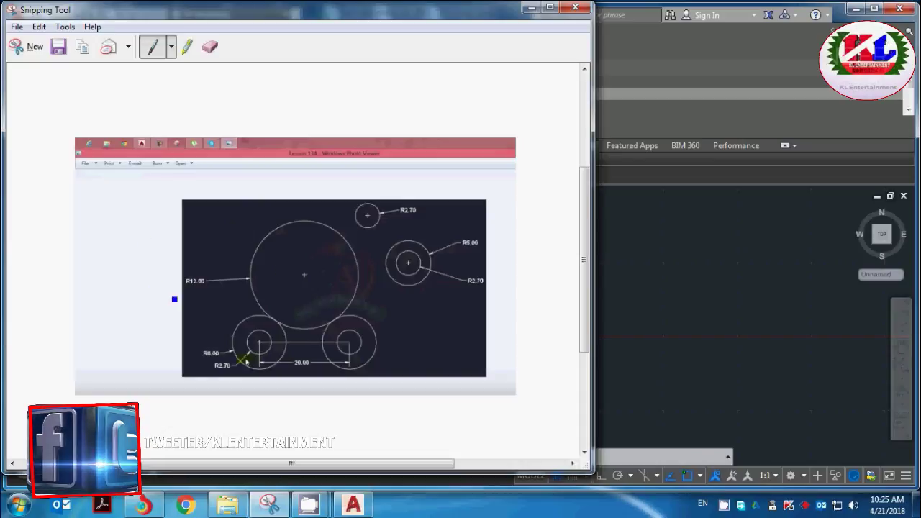
{"action": "left_click", "coordinate": [646, 307]}
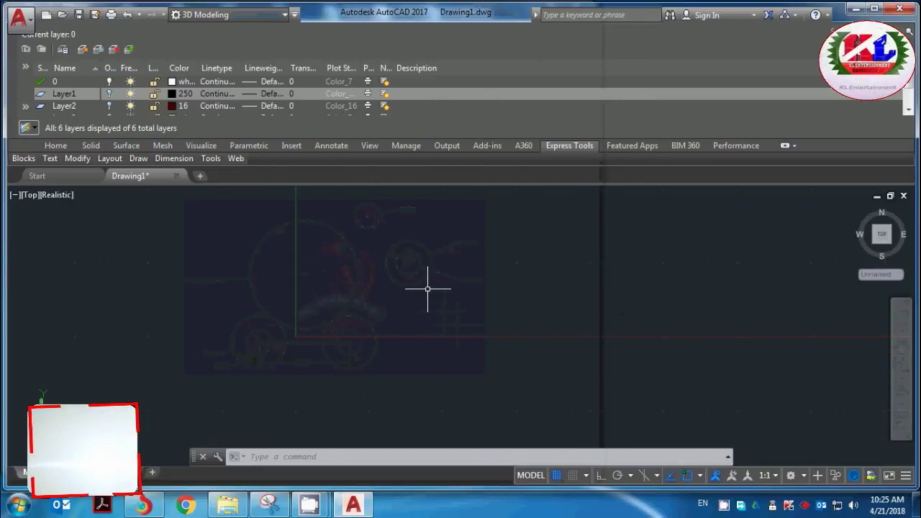
{"action": "type", "text": "L"}
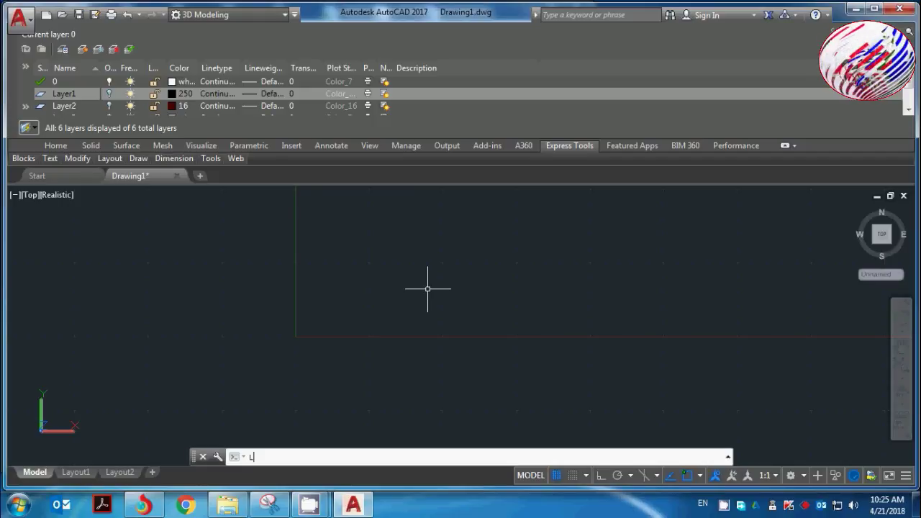
{"action": "key", "text": "Return"}
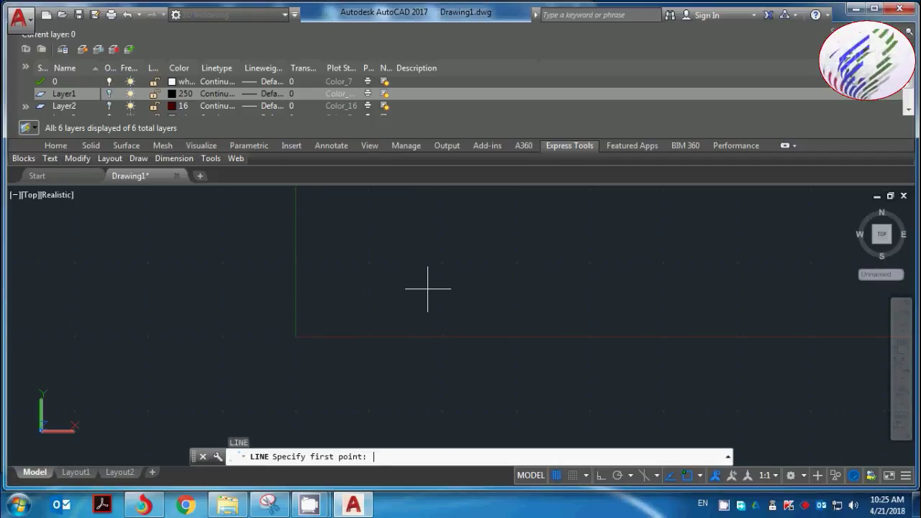
{"action": "scroll", "coordinate": [382, 285], "scroll_direction": "up", "scroll_amount": 2}
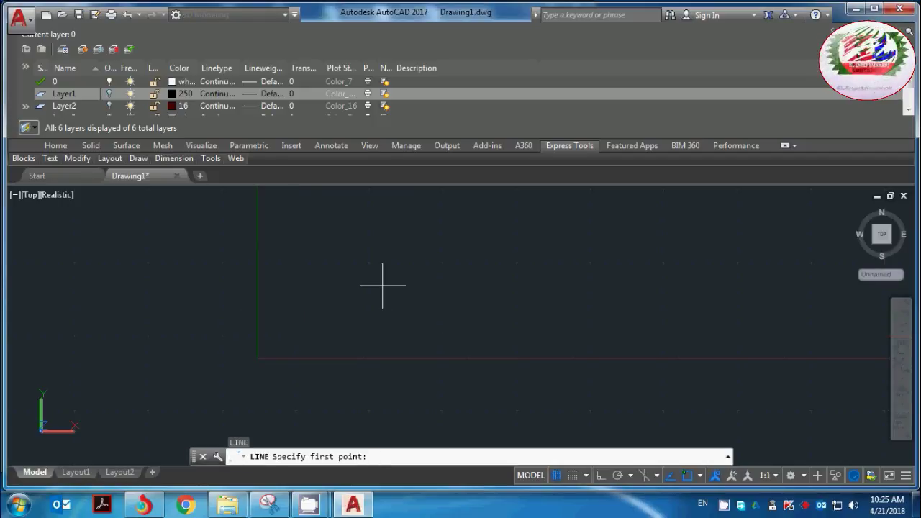
{"action": "left_click", "coordinate": [362, 252]}
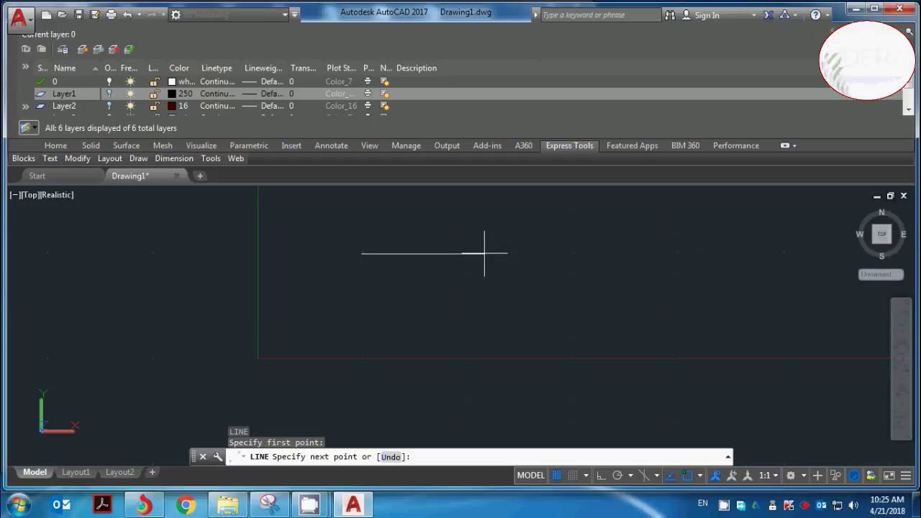
{"action": "key", "text": "Return"}
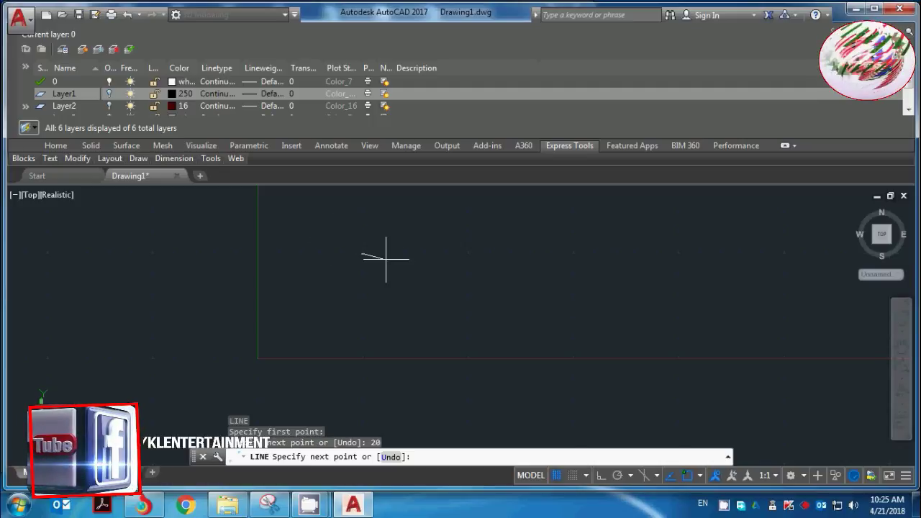
{"action": "key", "text": "Escape"}
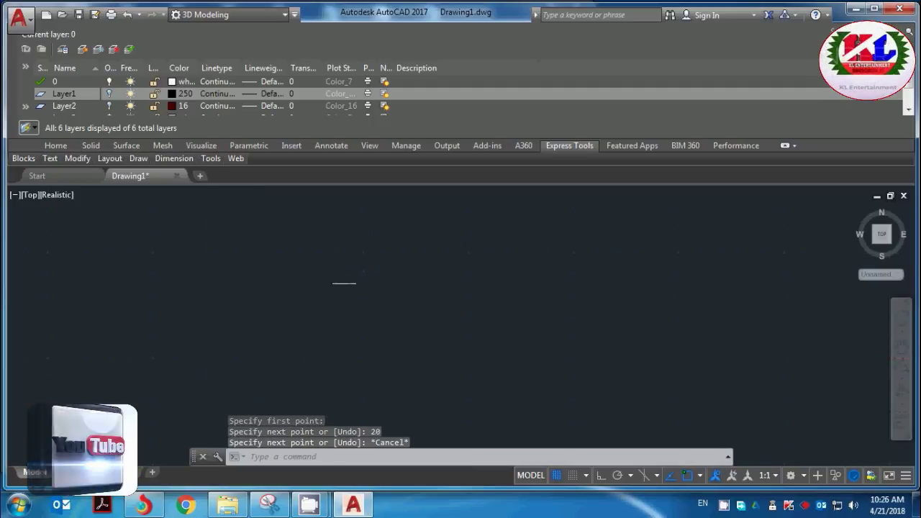
Draw a circle of radius 5 centred on the line's left endpoint, checking the reference drawing
{"action": "scroll", "coordinate": [357, 354], "scroll_direction": "up", "scroll_amount": 4}
{"action": "scroll", "coordinate": [335, 336], "scroll_direction": "up", "scroll_amount": 2}
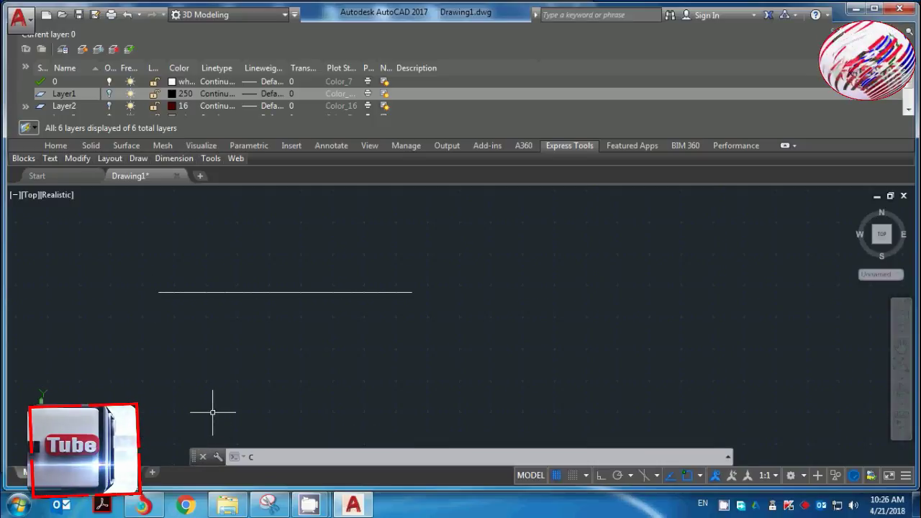
{"action": "type", "text": "c"}
{"action": "key", "text": "Return"}
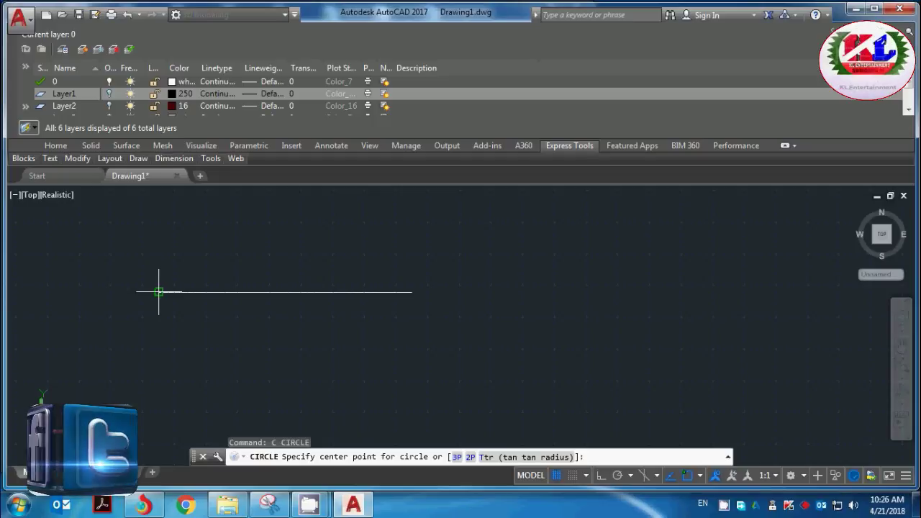
{"action": "left_click", "coordinate": [272, 507]}
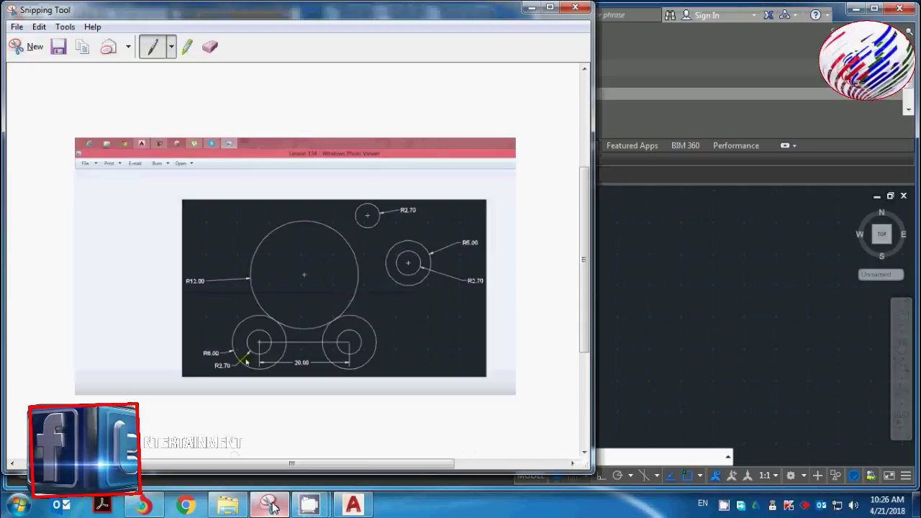
{"action": "left_click", "coordinate": [272, 507]}
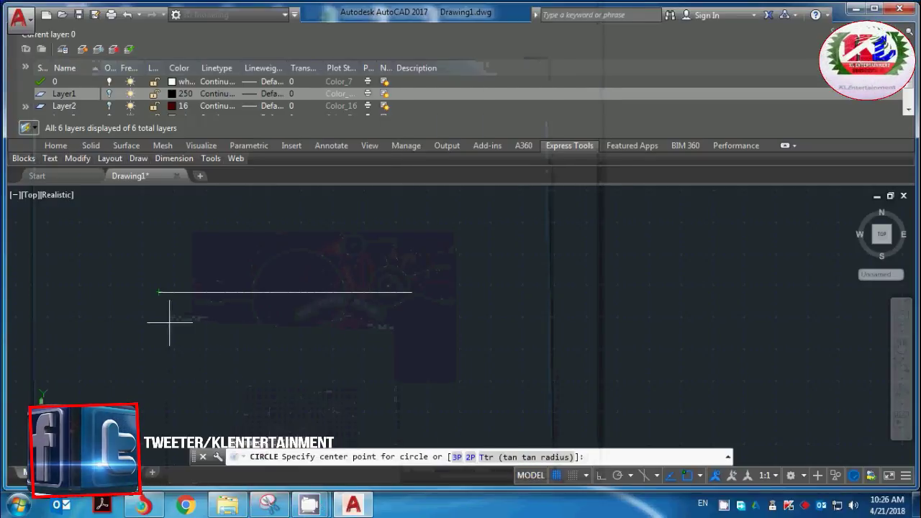
{"action": "left_click", "coordinate": [159, 292]}
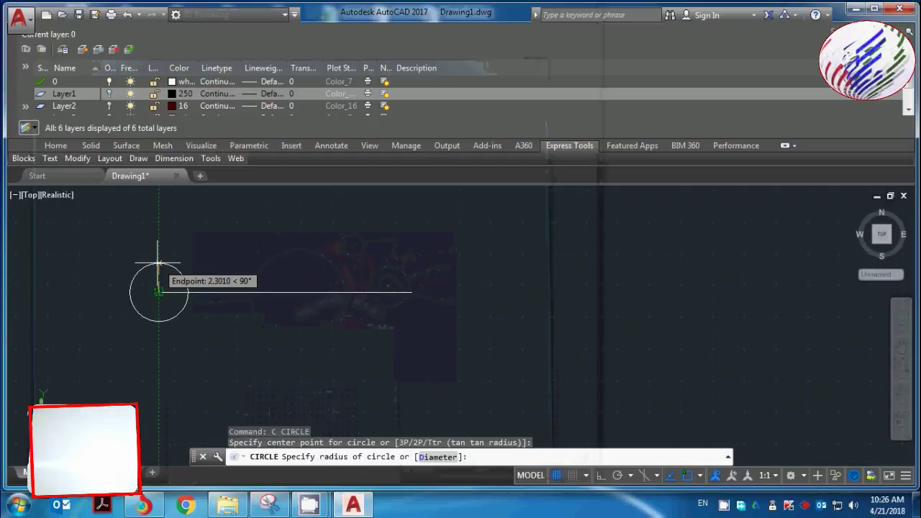
{"action": "type", "text": "5"}
{"action": "key", "text": "Return"}
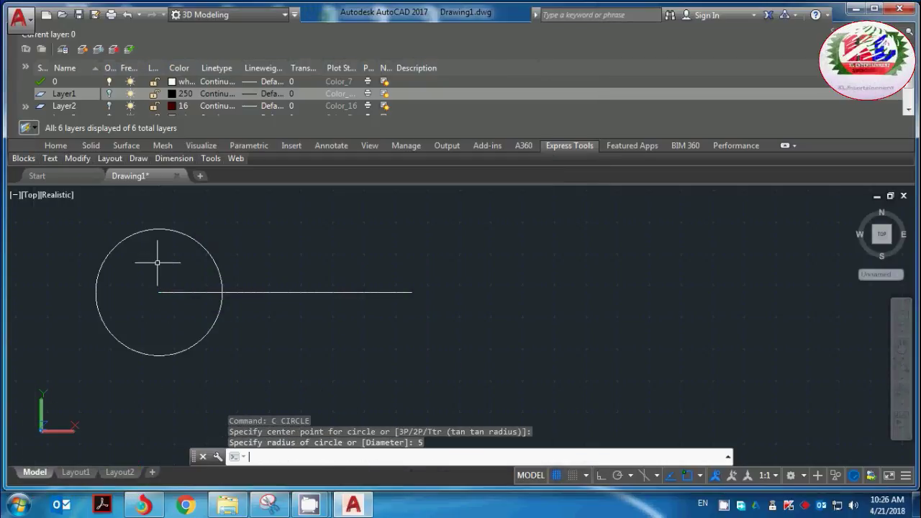
Draw a concentric circle of radius 2.7 inside the larger circle at the line's left endpoint
{"action": "type", "text": "c"}
{"action": "key", "text": "Return"}
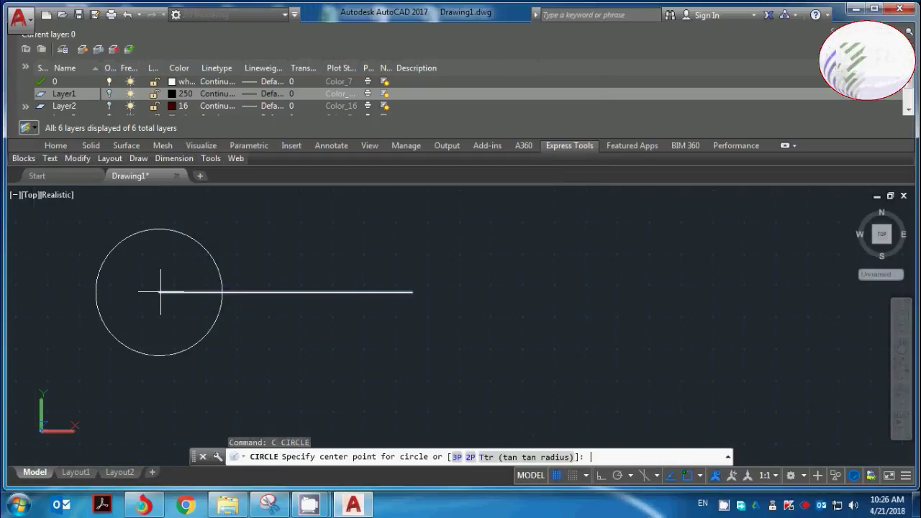
{"action": "left_click", "coordinate": [158, 291]}
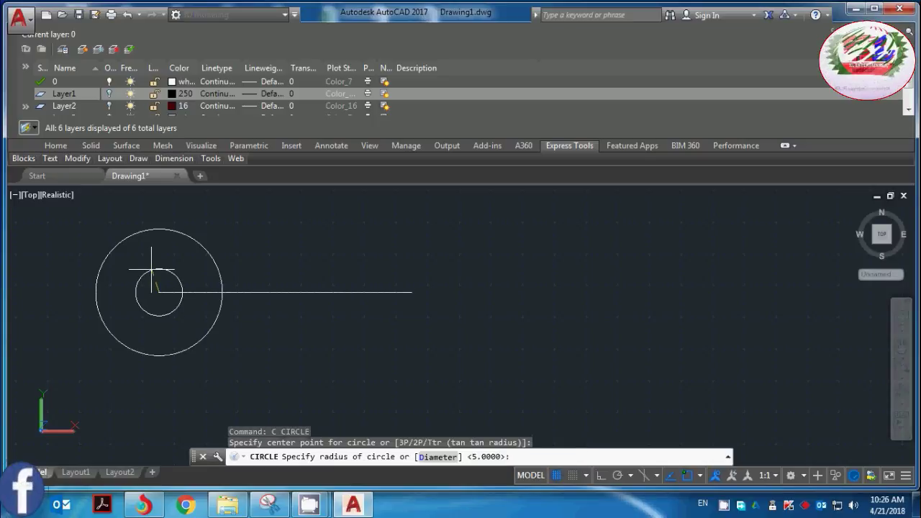
{"action": "type", "text": "2.7"}
{"action": "key", "text": "Return"}
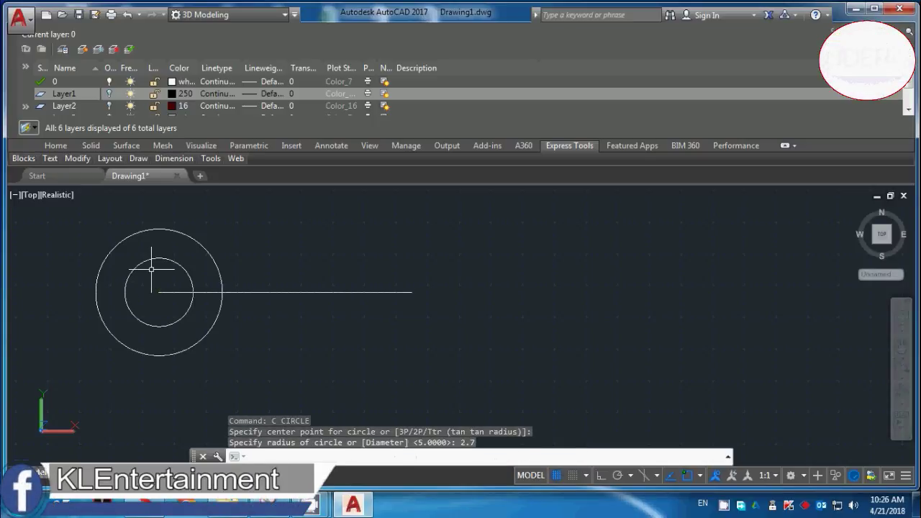
Copy both concentric circles from the line's left endpoint to its right endpoint
{"action": "scroll", "coordinate": [248, 281], "scroll_direction": "down", "scroll_amount": 2}
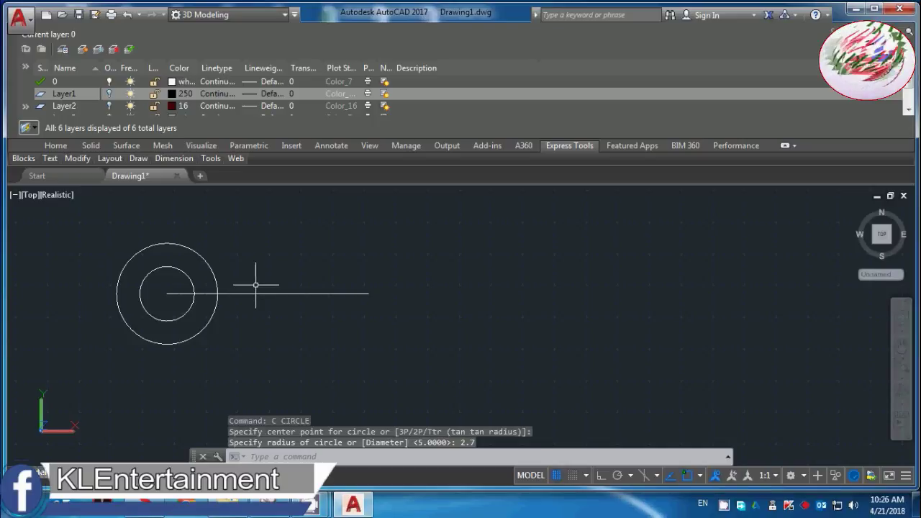
{"action": "left_click", "coordinate": [180, 245]}
{"action": "left_click", "coordinate": [177, 267]}
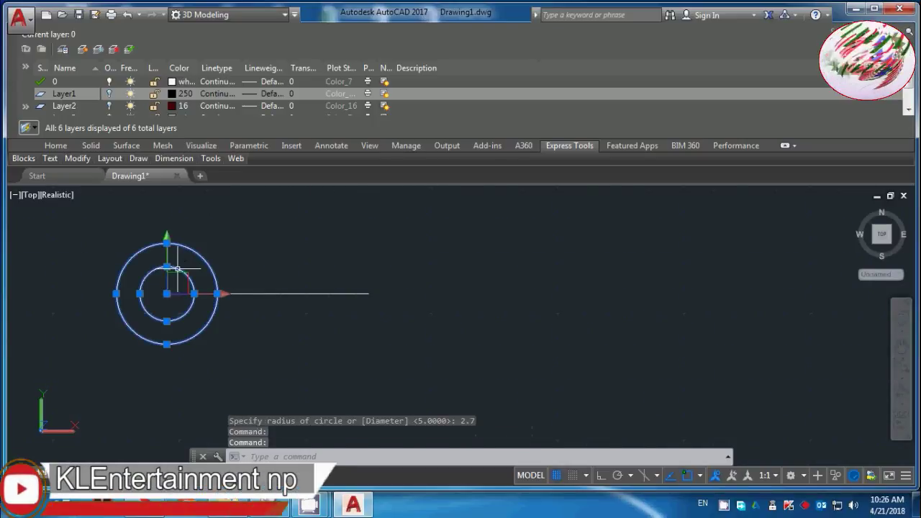
{"action": "type", "text": "cp"}
{"action": "key", "text": "Return"}
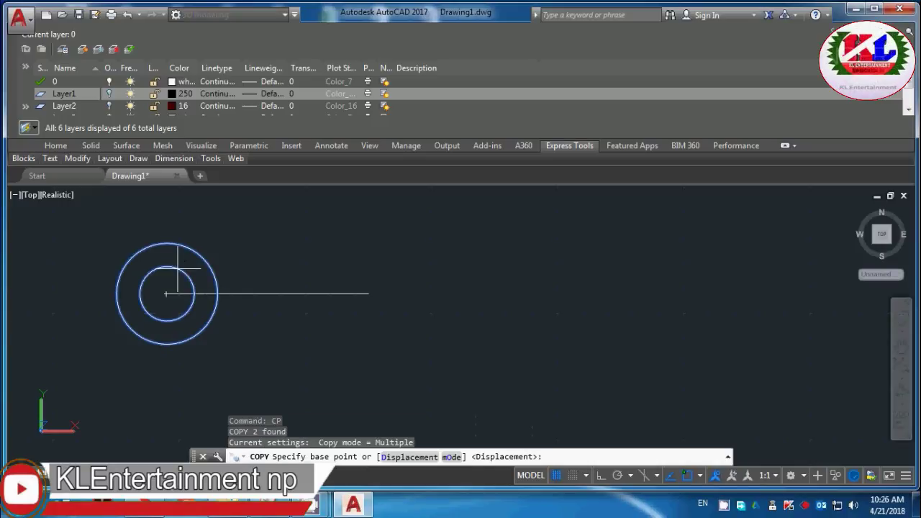
{"action": "left_click", "coordinate": [167, 293]}
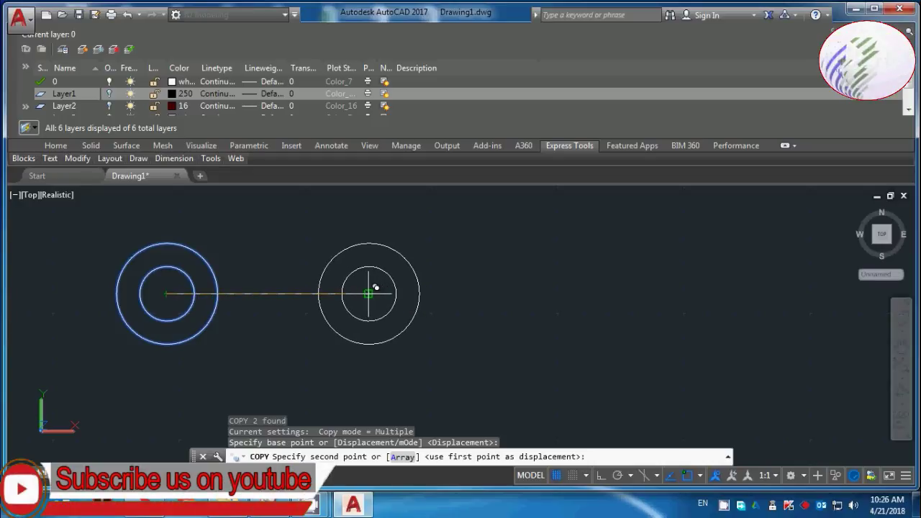
{"action": "left_click", "coordinate": [369, 293]}
{"action": "key", "text": "Escape"}
{"action": "scroll", "coordinate": [324, 303], "scroll_direction": "down", "scroll_amount": 4}
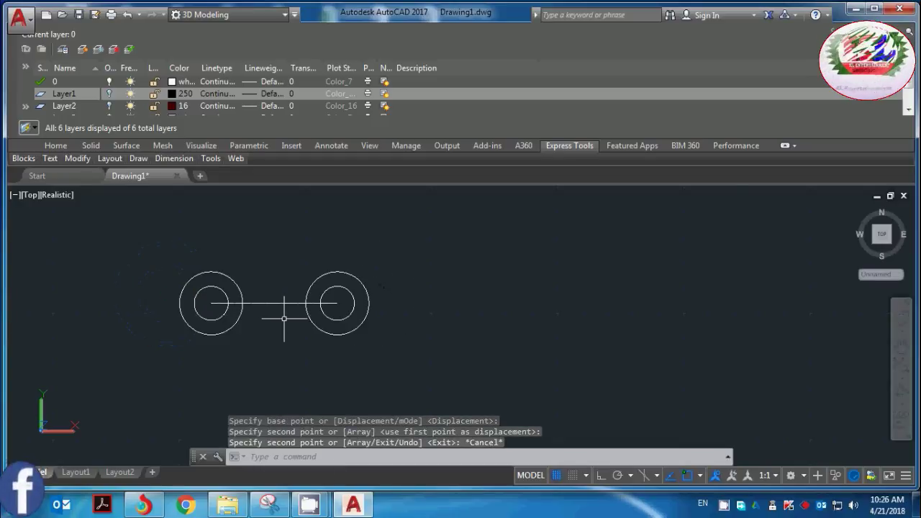
{"action": "scroll", "coordinate": [237, 288], "scroll_direction": "up", "scroll_amount": 3}
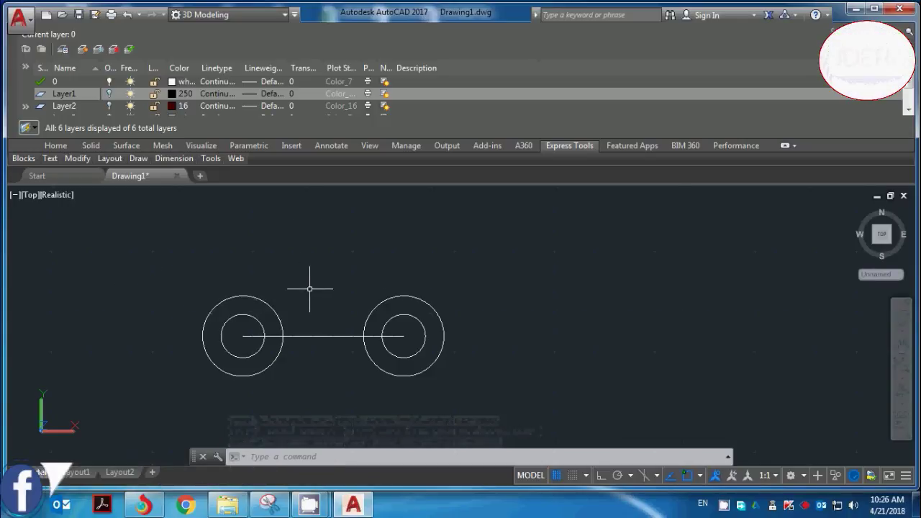
{"action": "type", "text": "c"}
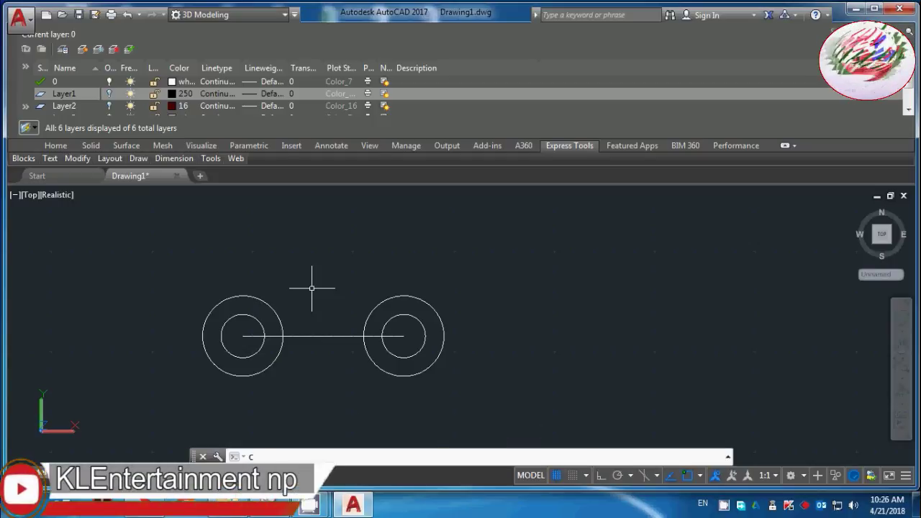
{"action": "key", "text": "Return"}
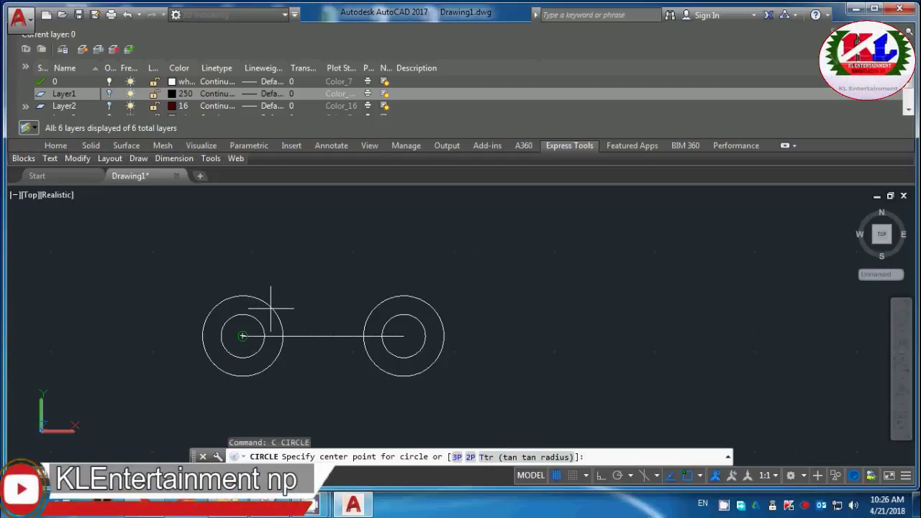
{"action": "middle_click_drag", "start_coordinate": [318, 317], "coordinate": [318, 351]}
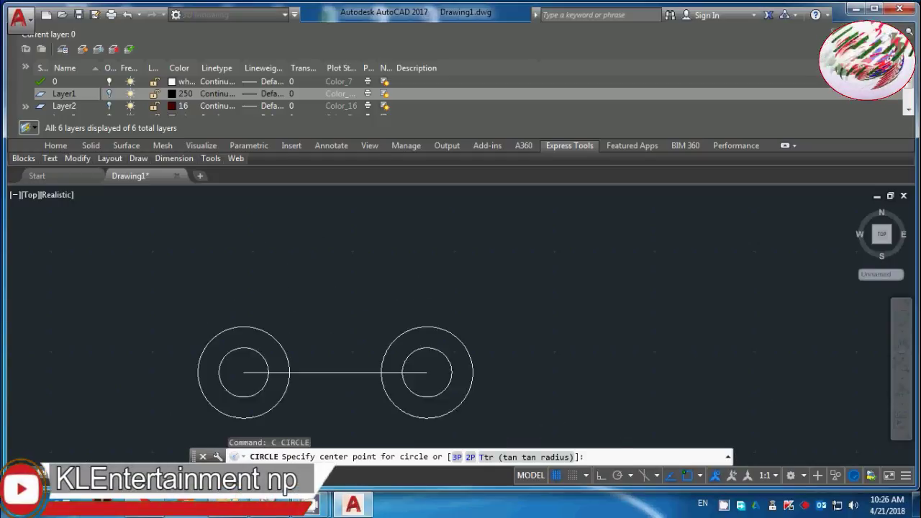
{"action": "scroll", "coordinate": [288, 308], "scroll_direction": "down", "scroll_amount": 2}
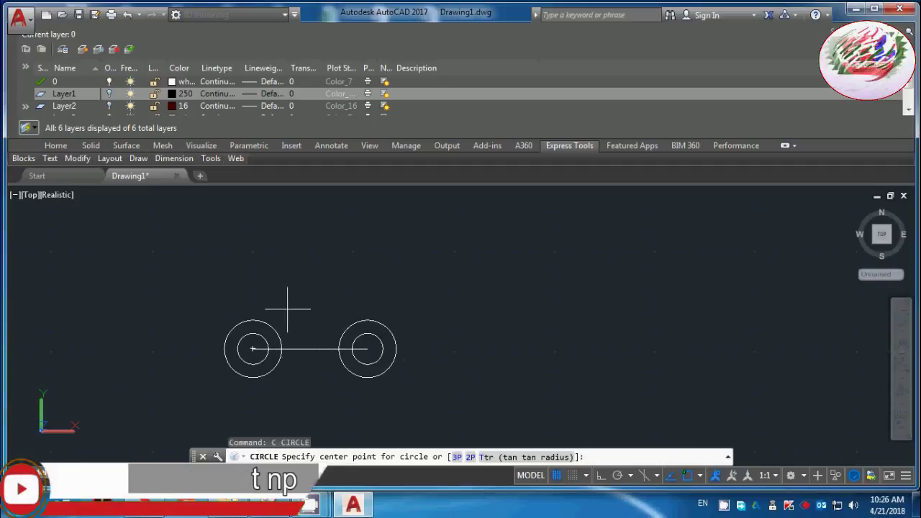
{"action": "left_click", "coordinate": [360, 318]}
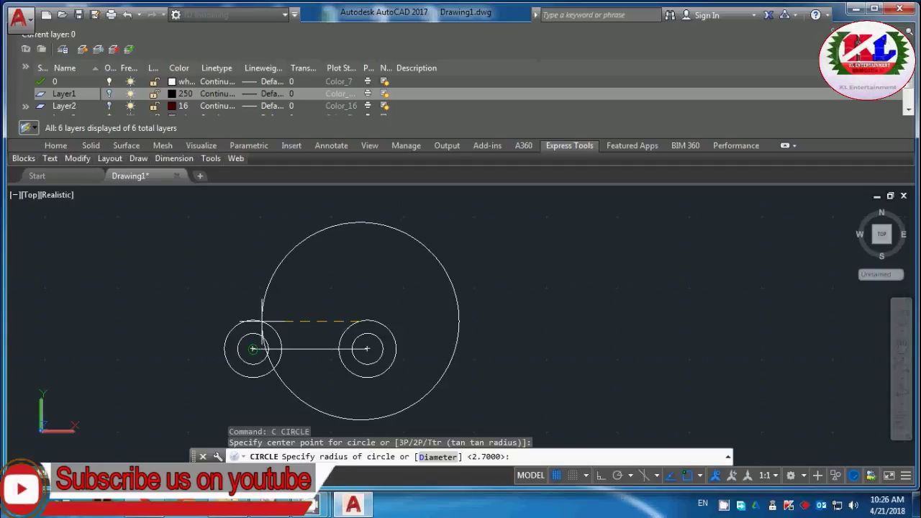
{"action": "key", "text": "Escape"}
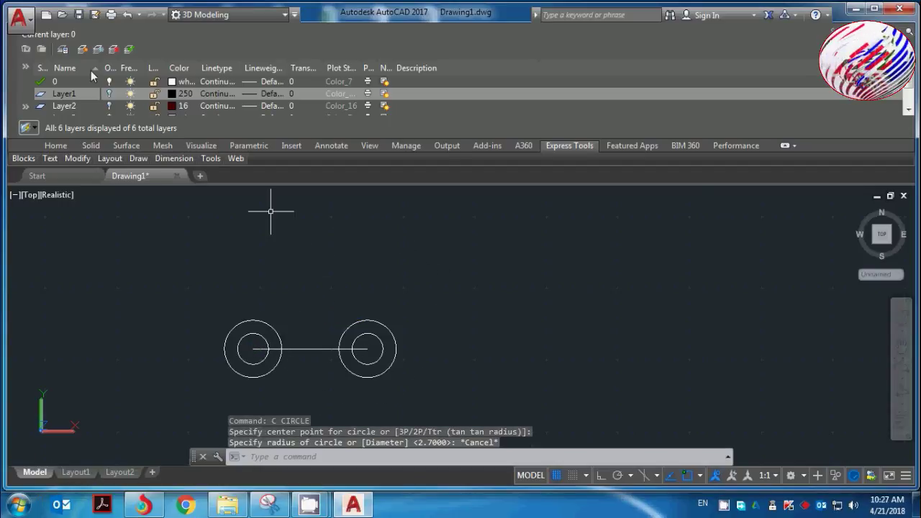
{"action": "left_click", "coordinate": [65, 149]}
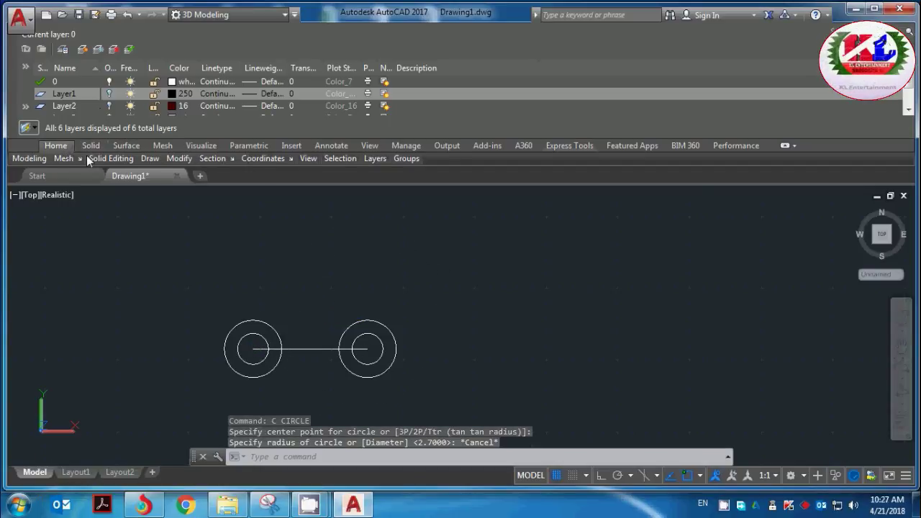
{"action": "mouse_move", "coordinate": [124, 159]}
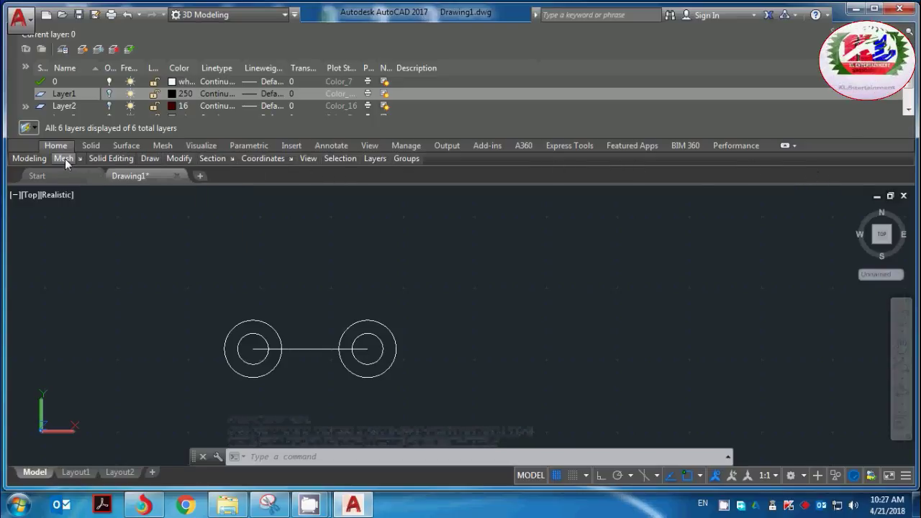
{"action": "left_click", "coordinate": [92, 146]}
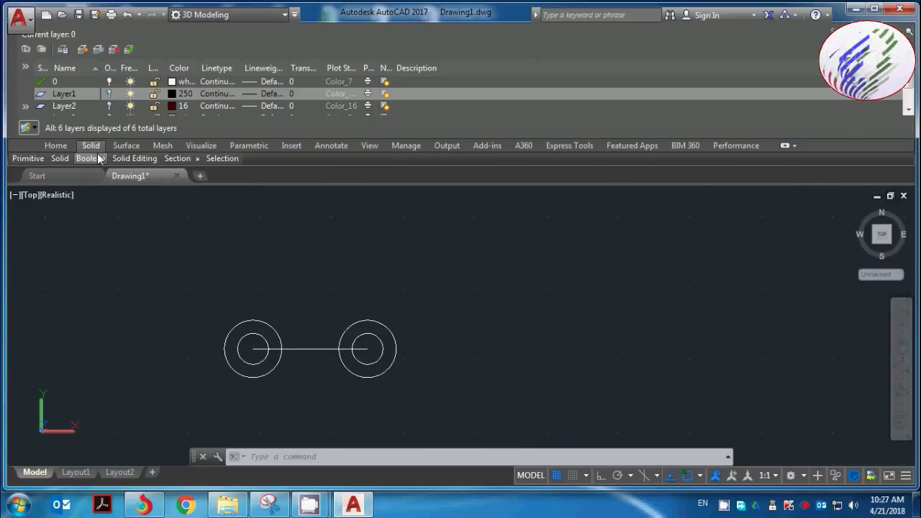
{"action": "mouse_move", "coordinate": [91, 159]}
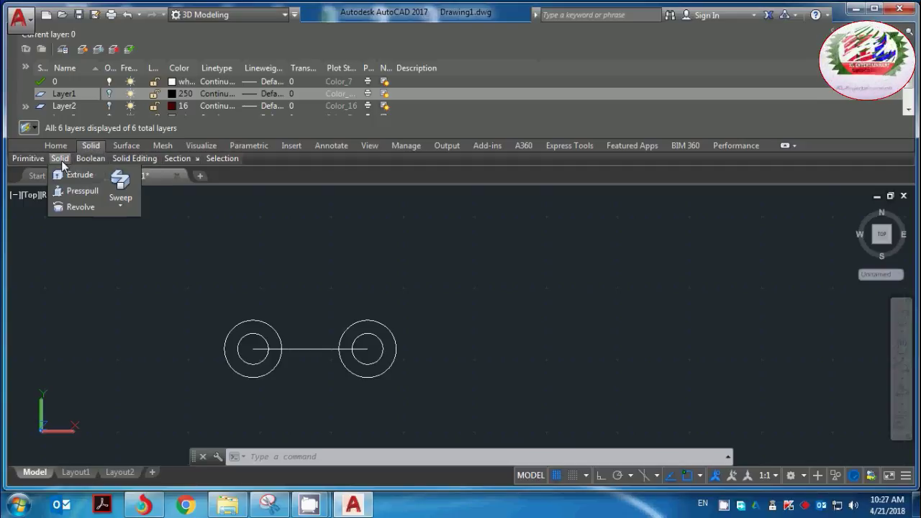
{"action": "mouse_move", "coordinate": [144, 162]}
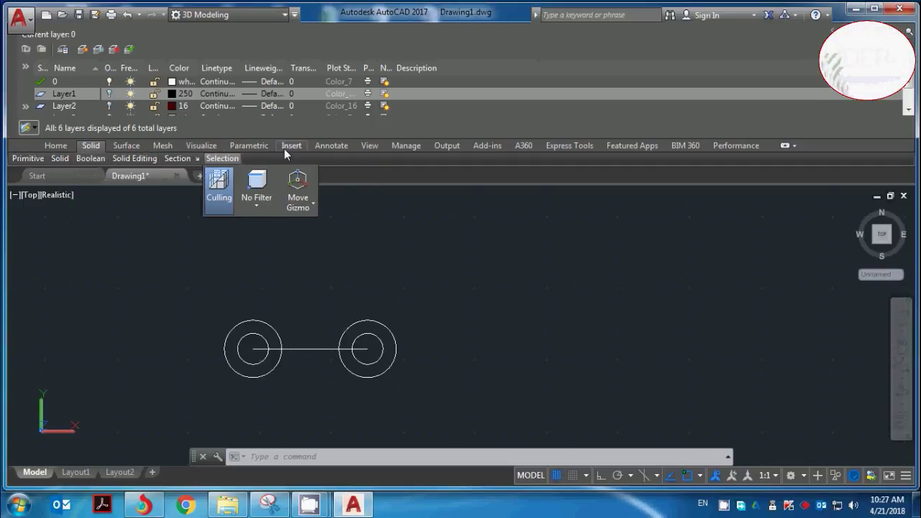
Switch the ribbon's minimized state to panel titles and then to panel buttons
{"action": "left_click", "coordinate": [795, 147]}
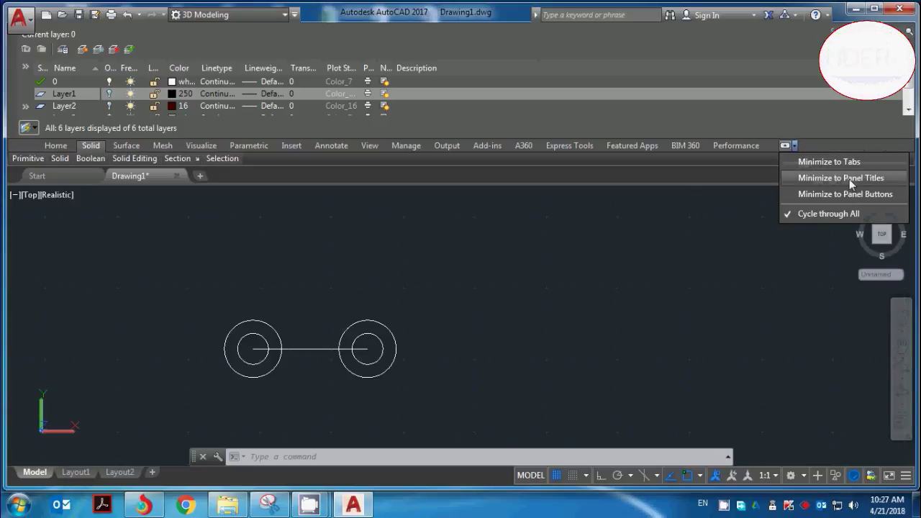
{"action": "left_click", "coordinate": [849, 179]}
{"action": "left_click", "coordinate": [795, 146]}
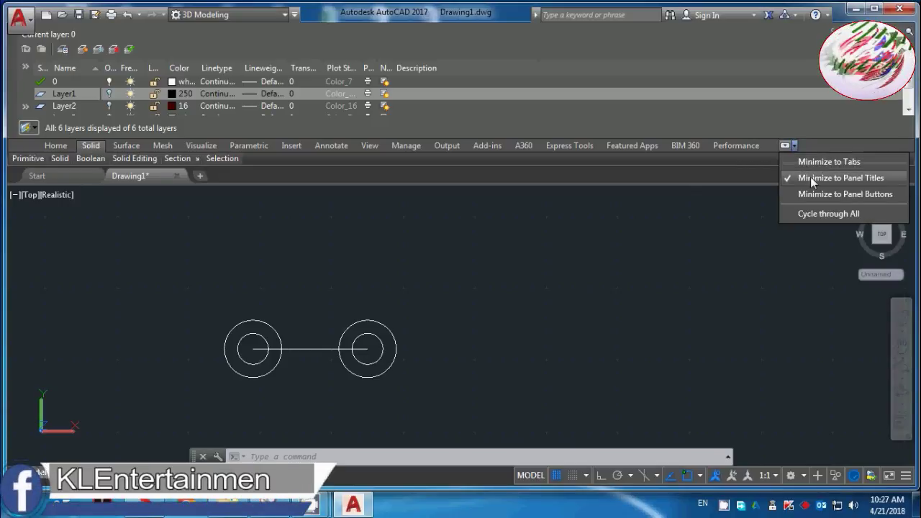
{"action": "left_click", "coordinate": [811, 199]}
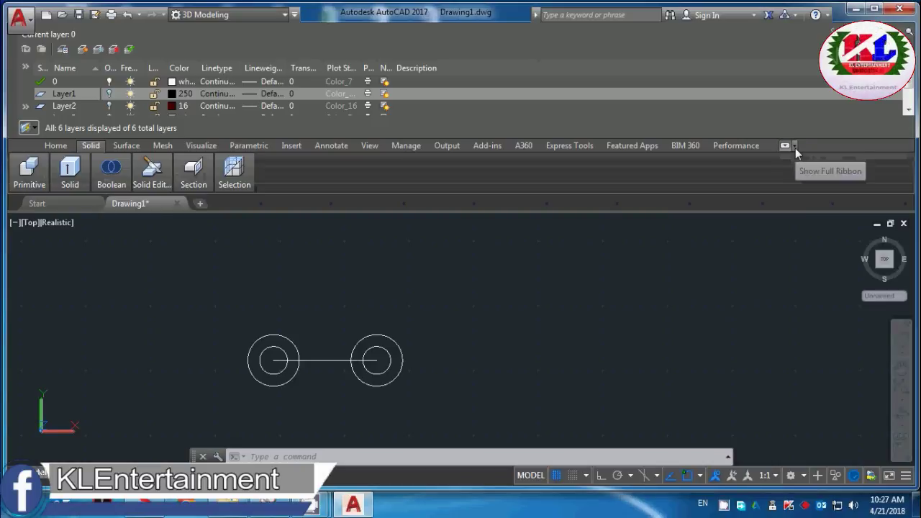
{"action": "left_click", "coordinate": [56, 145]}
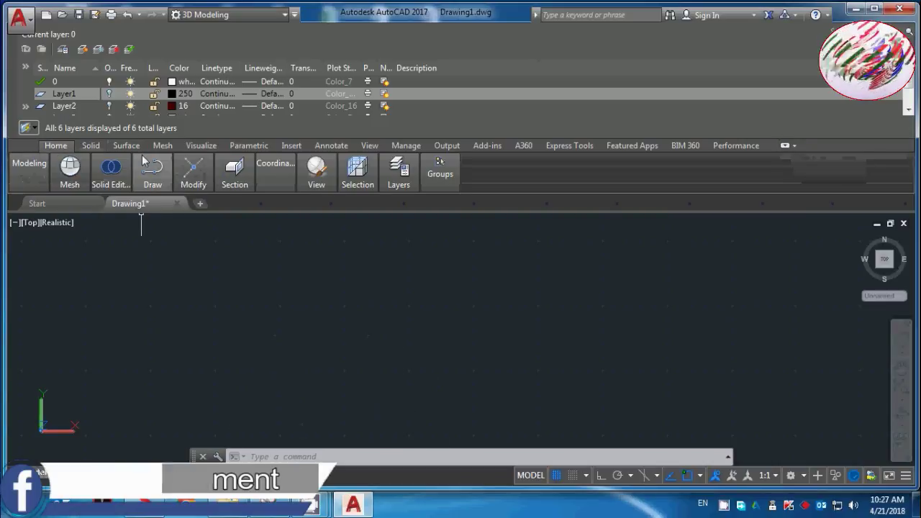
{"action": "left_click", "coordinate": [163, 146]}
{"action": "left_click", "coordinate": [201, 146]}
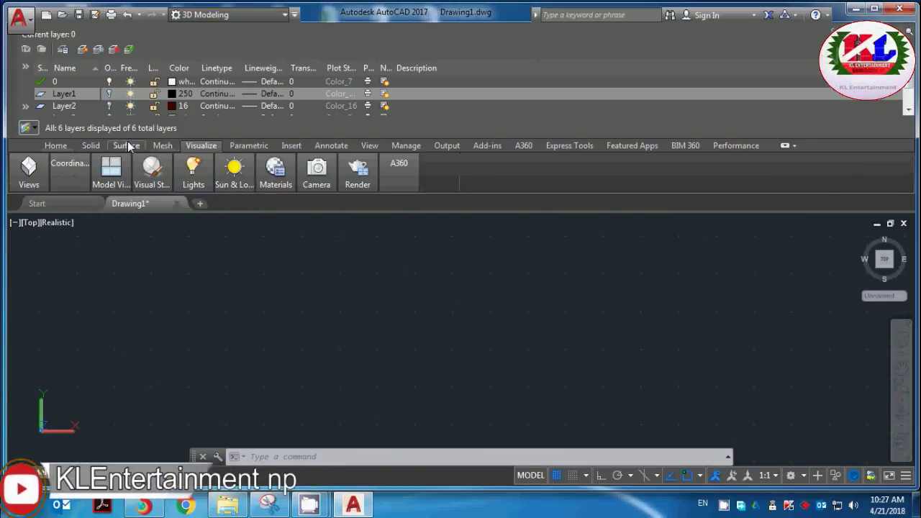
{"action": "left_click", "coordinate": [126, 145]}
{"action": "left_click", "coordinate": [91, 145]}
{"action": "left_click", "coordinate": [56, 146]}
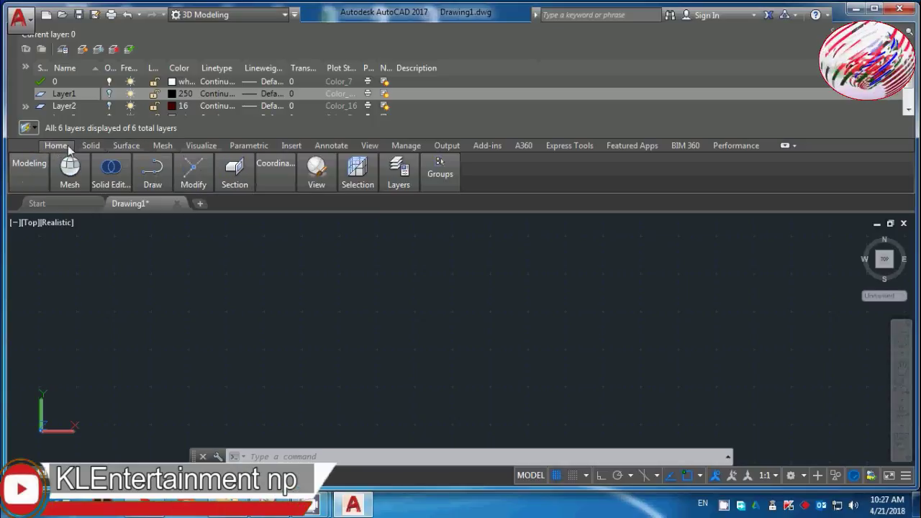
{"action": "left_click", "coordinate": [90, 146]}
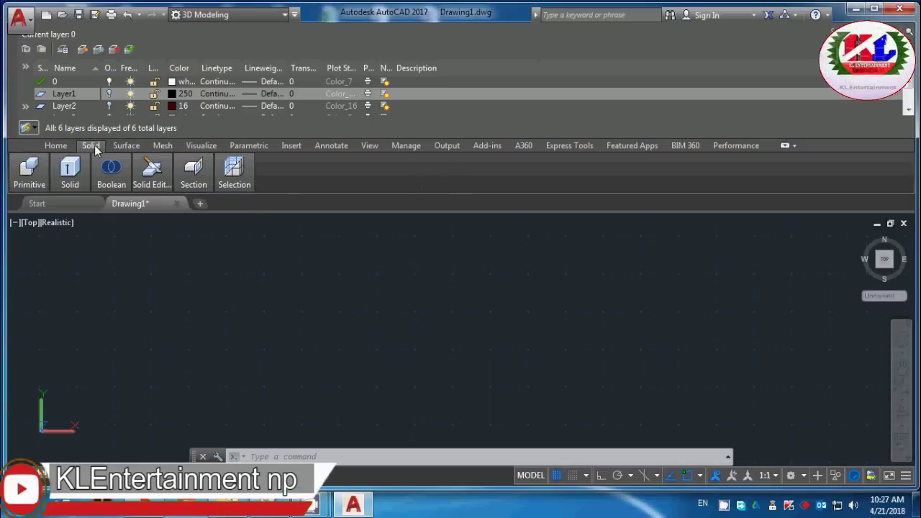
{"action": "left_click", "coordinate": [201, 146]}
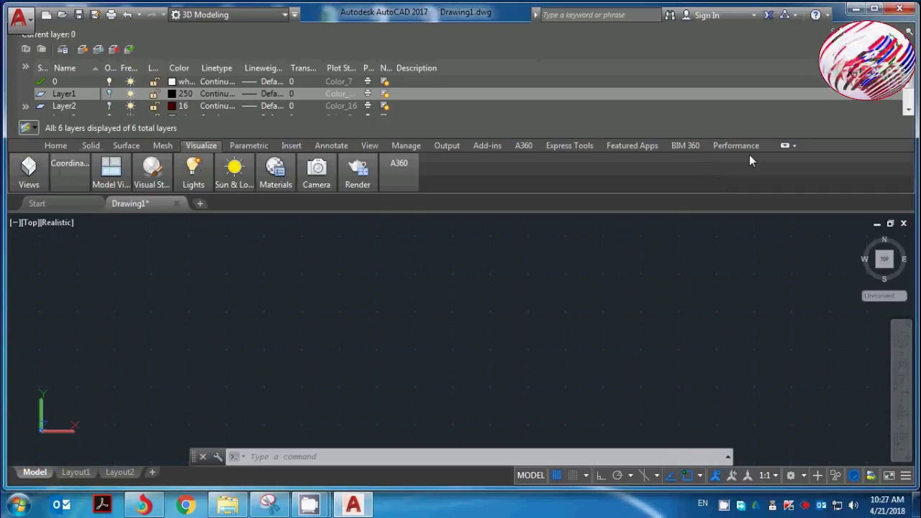
Set the ribbon's minimized state to panel titles, then expand it to the full ribbon
{"action": "left_click", "coordinate": [794, 146]}
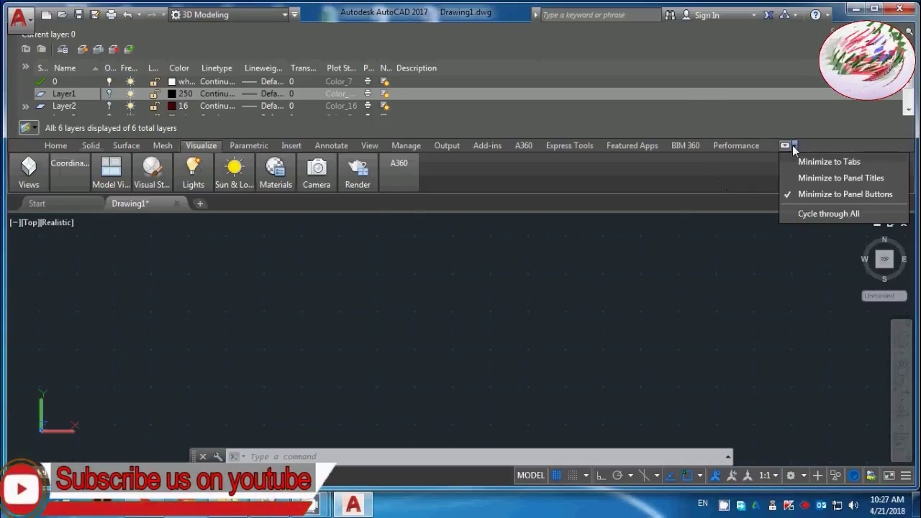
{"action": "left_click", "coordinate": [833, 179]}
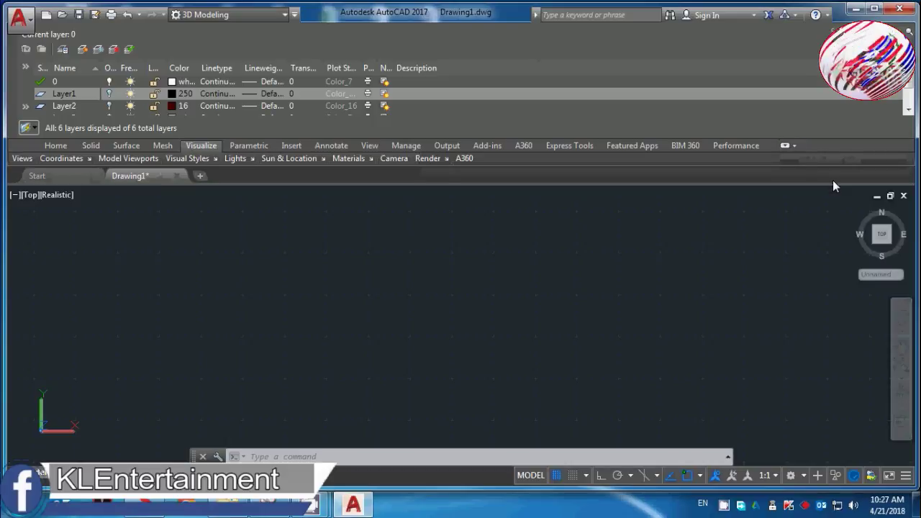
{"action": "left_click", "coordinate": [787, 145]}
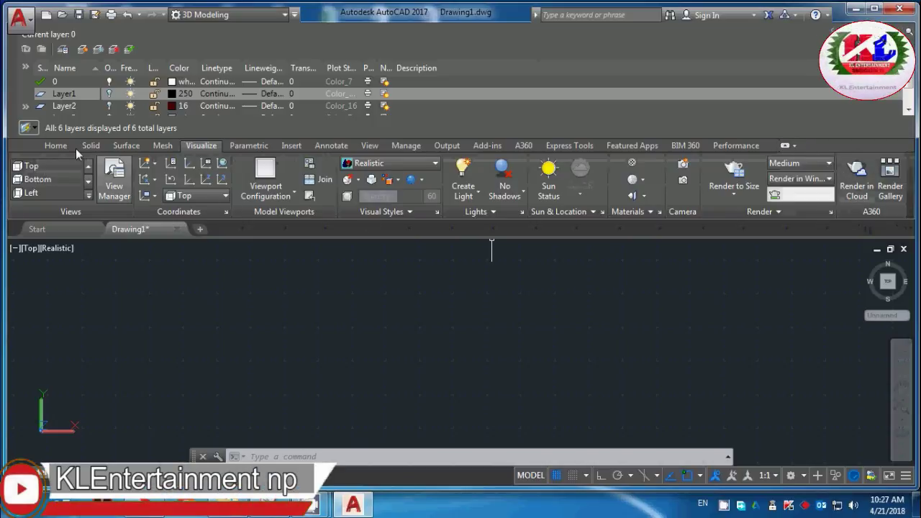
Draw a Tan, Tan, Radius circle of radius 10 above the line, tangent to the upper inner sides of both outer circles
{"action": "left_click", "coordinate": [53, 146]}
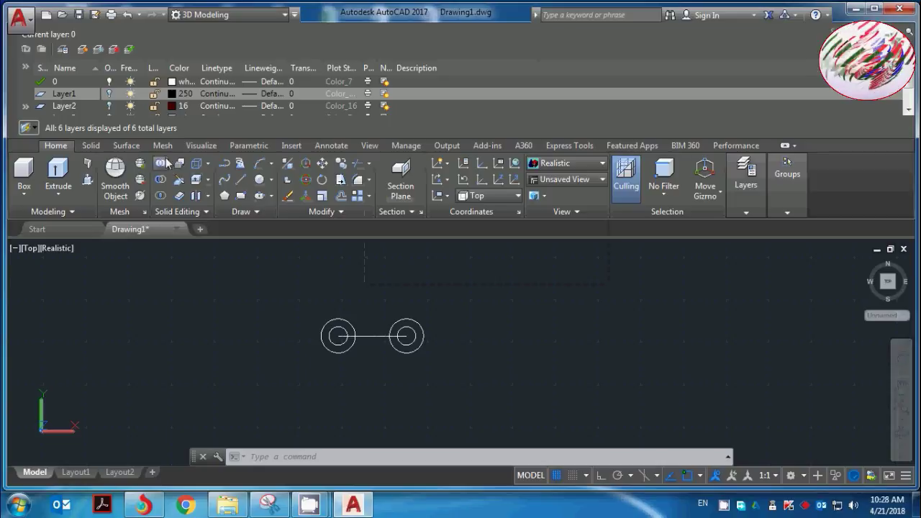
{"action": "left_click", "coordinate": [92, 146]}
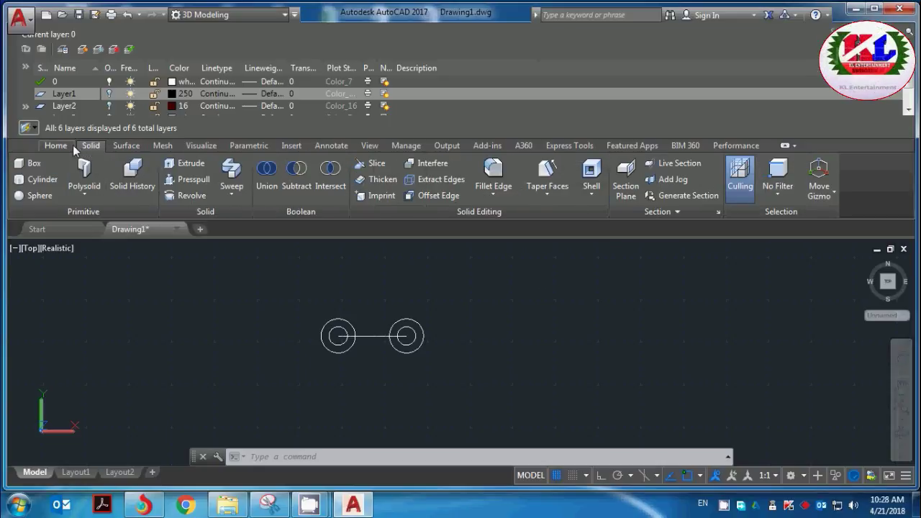
{"action": "left_click", "coordinate": [62, 146]}
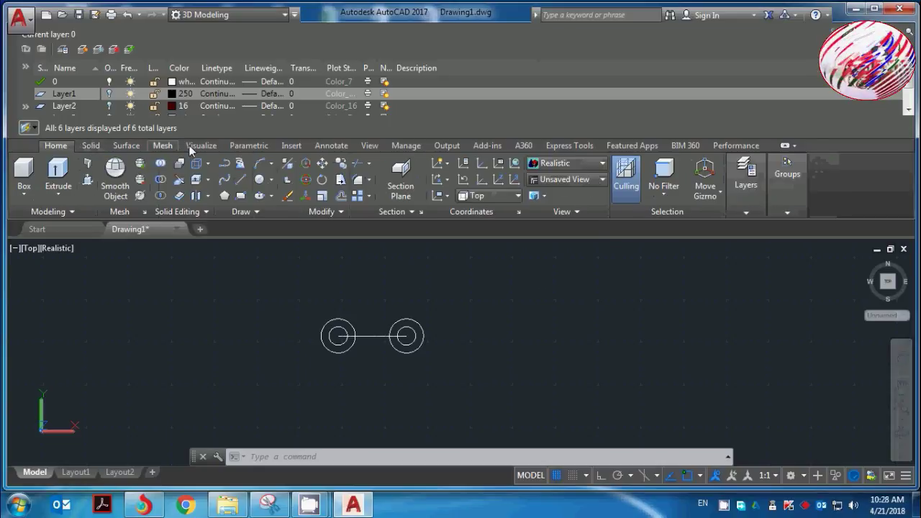
{"action": "left_click", "coordinate": [270, 181]}
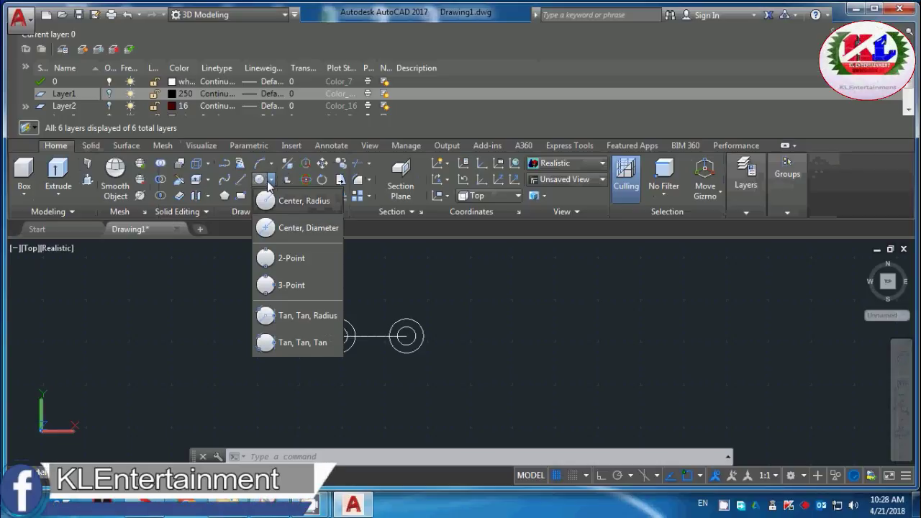
{"action": "left_click", "coordinate": [282, 321]}
{"action": "scroll", "coordinate": [341, 321], "scroll_direction": "up", "scroll_amount": 3}
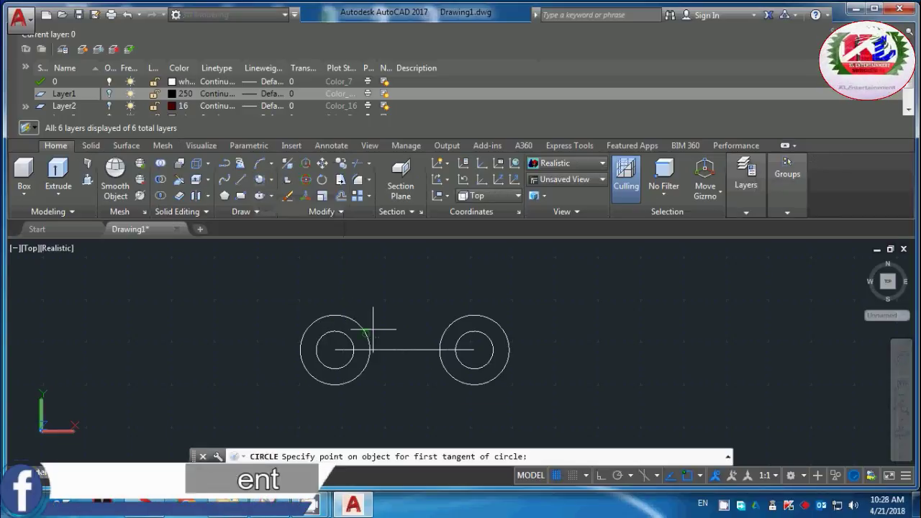
{"action": "left_click", "coordinate": [359, 324]}
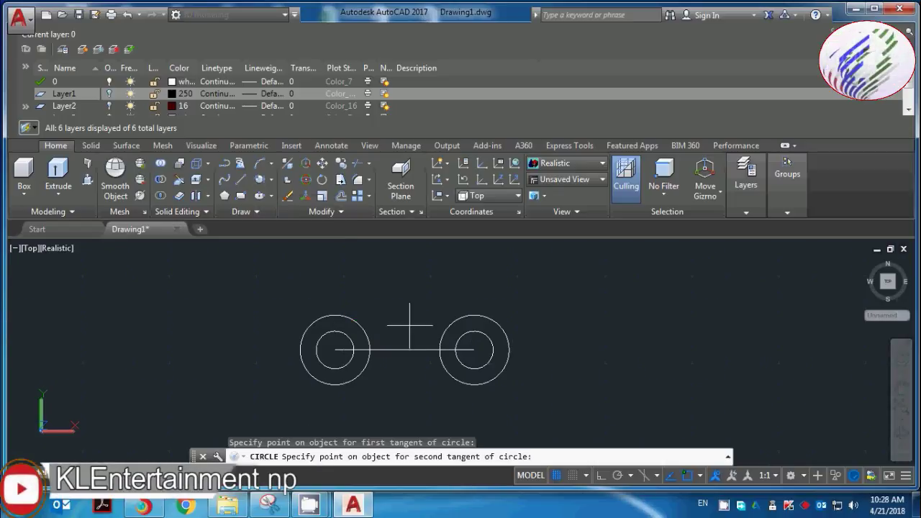
{"action": "left_click", "coordinate": [444, 326]}
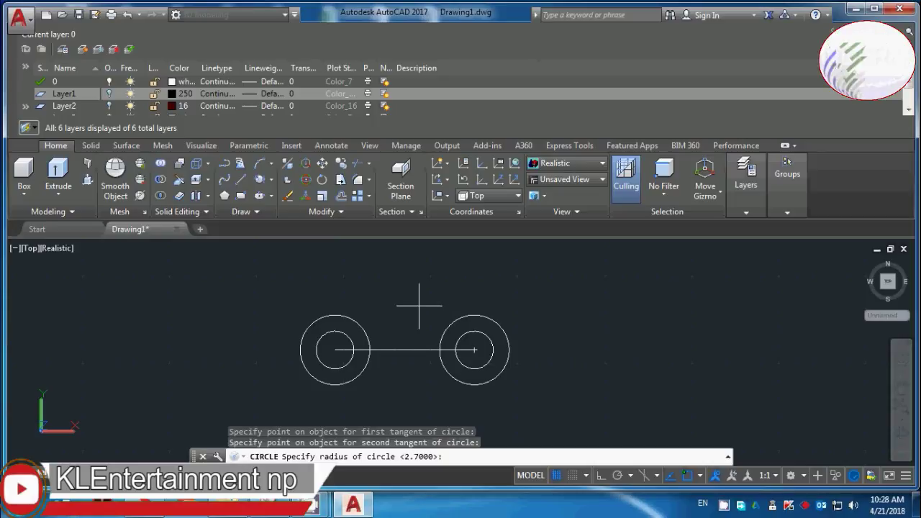
{"action": "left_click", "coordinate": [416, 305]}
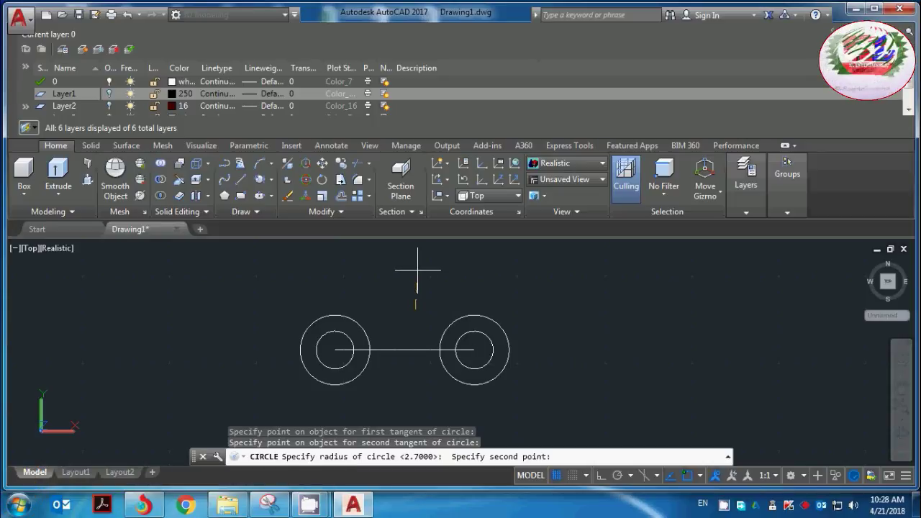
{"action": "type", "text": "10"}
{"action": "key", "text": "Return"}
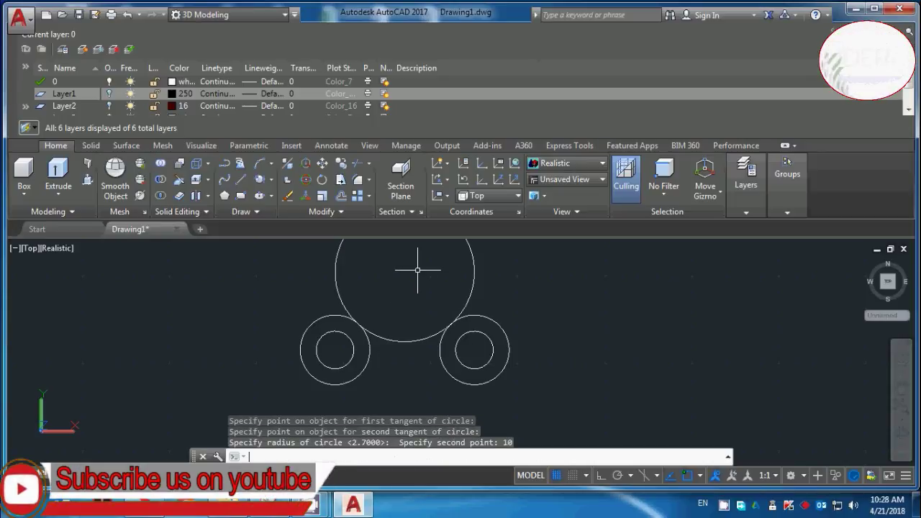
Trim away the upper part of the large circle, leaving only the arc between the two outer circles
{"action": "scroll", "coordinate": [417, 270], "scroll_direction": "down", "scroll_amount": 4}
{"action": "scroll", "coordinate": [475, 232], "scroll_direction": "up", "scroll_amount": 3}
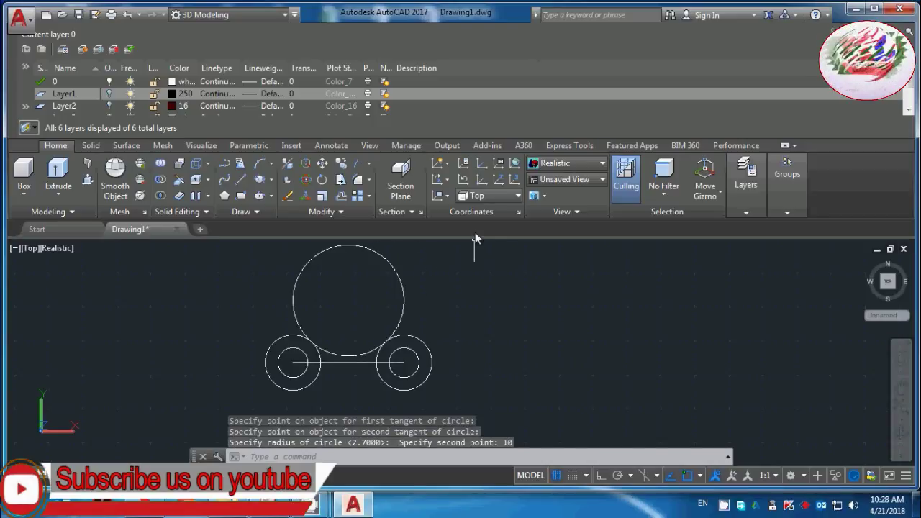
{"action": "type", "text": "tr"}
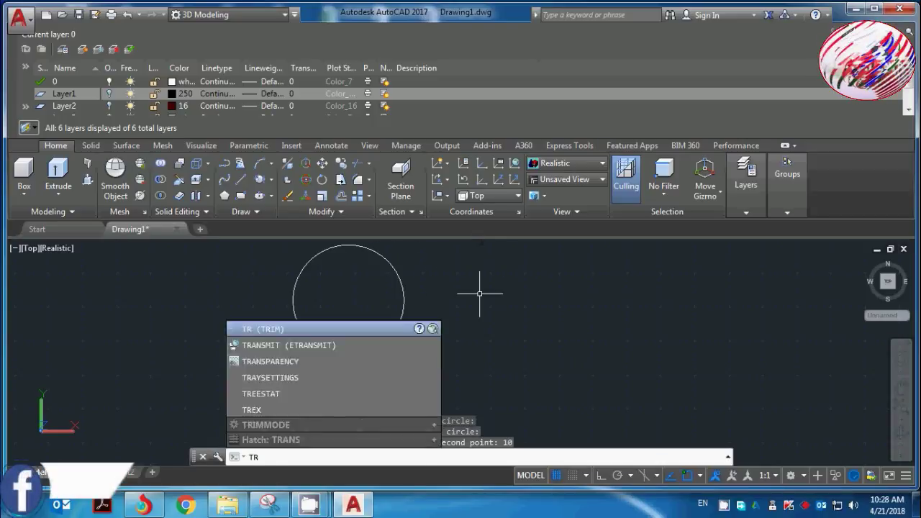
{"action": "key", "text": "Return"}
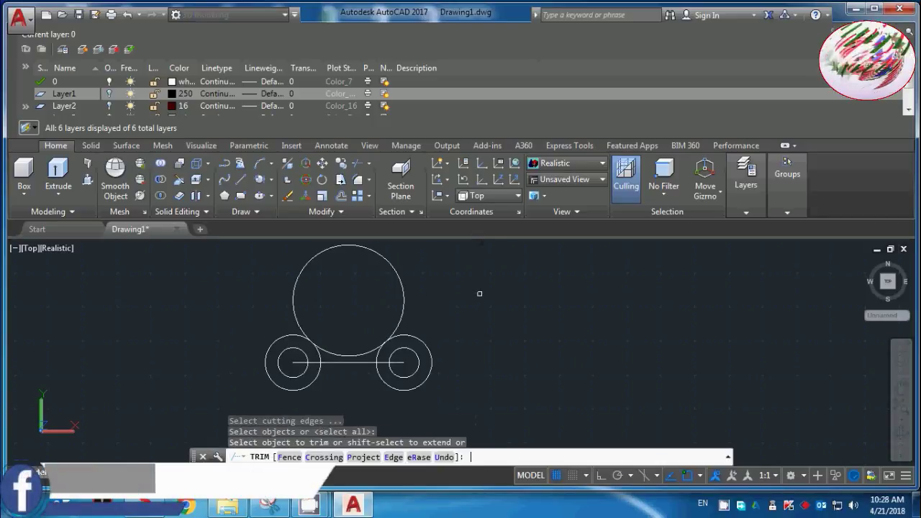
{"action": "left_click", "coordinate": [403, 279]}
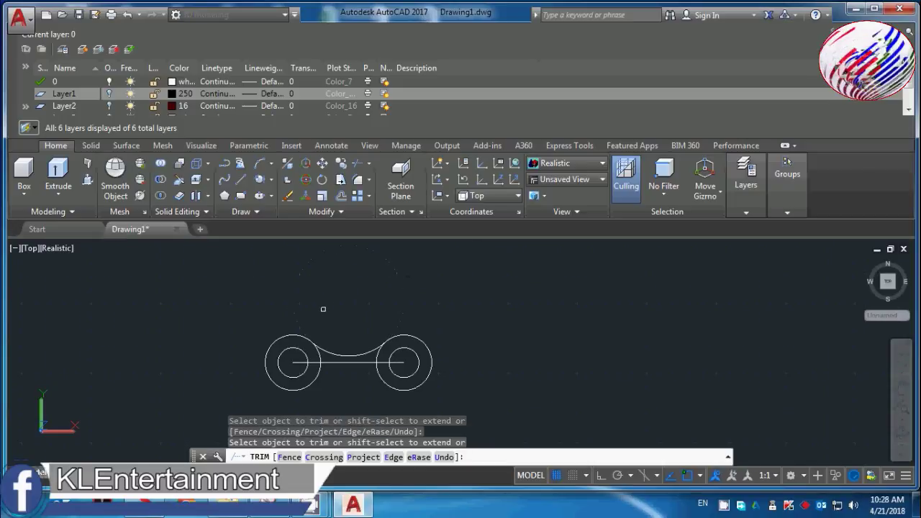
{"action": "key", "text": "Escape"}
Try to mirror the connecting arc about the horizontal line joining the two circle centres
{"action": "scroll", "coordinate": [338, 371], "scroll_direction": "down", "scroll_amount": 2}
{"action": "scroll", "coordinate": [339, 376], "scroll_direction": "up", "scroll_amount": 3}
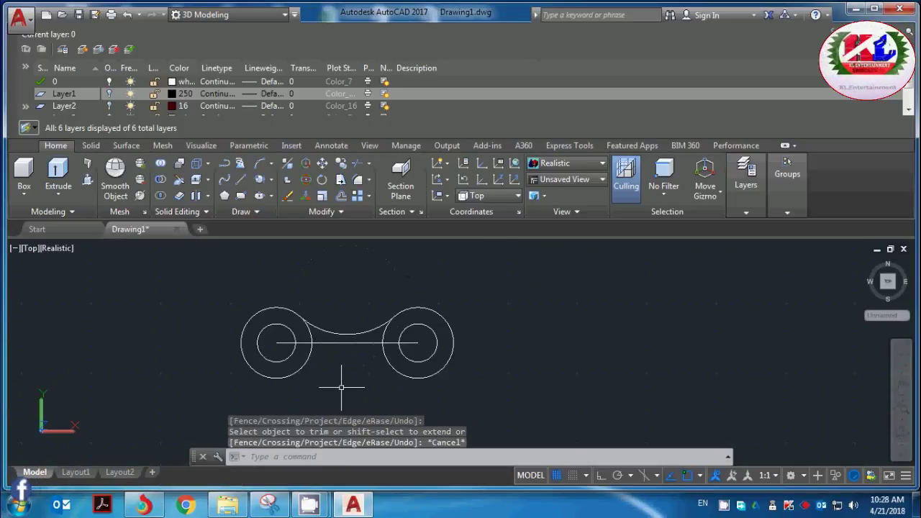
{"action": "type", "text": "MIRROR"}
{"action": "key", "text": "Return"}
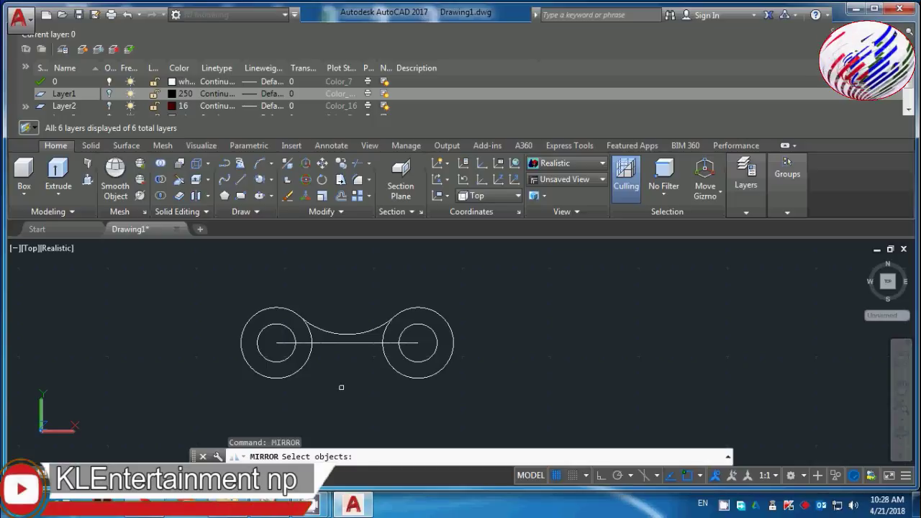
{"action": "left_click", "coordinate": [333, 332]}
{"action": "key", "text": "Return"}
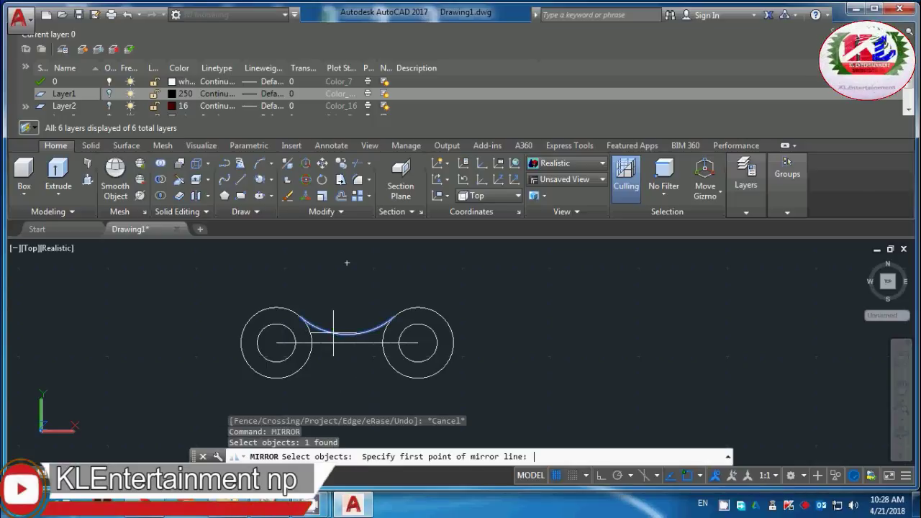
{"action": "left_click", "coordinate": [276, 342]}
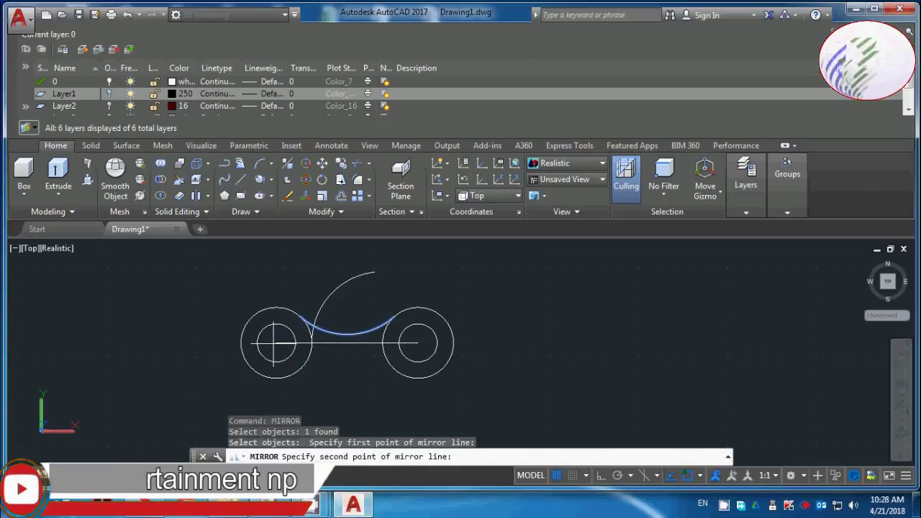
{"action": "left_click", "coordinate": [417, 343]}
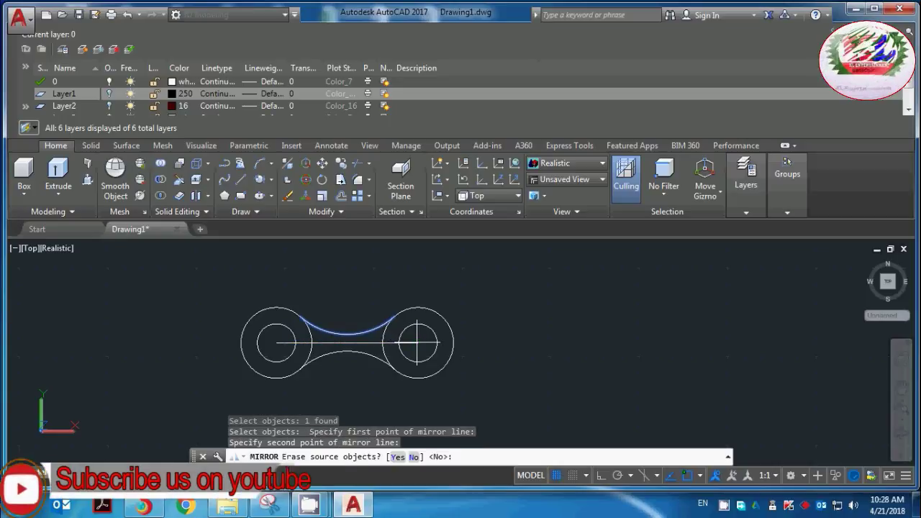
{"action": "key", "text": "Escape"}
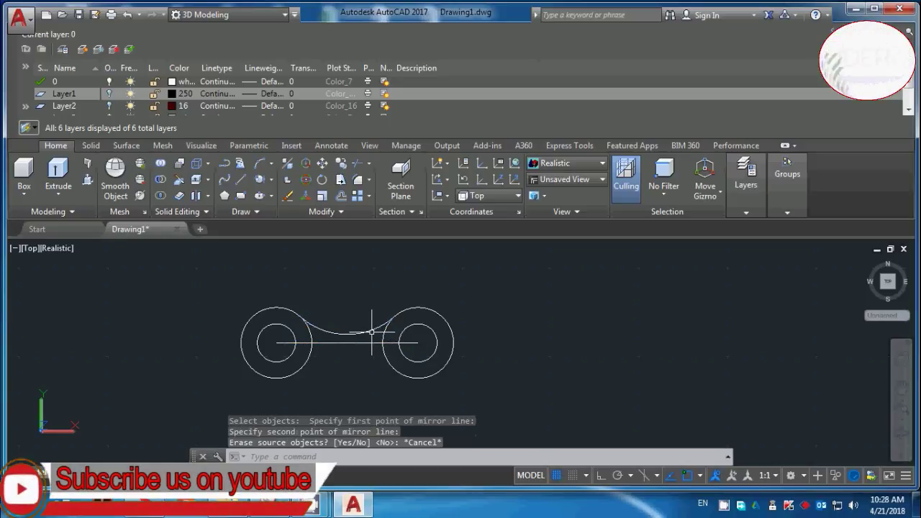
Mirror the upper connecting arc about the line joining the two circle centres, keeping the source arc
{"action": "type", "text": "M"}
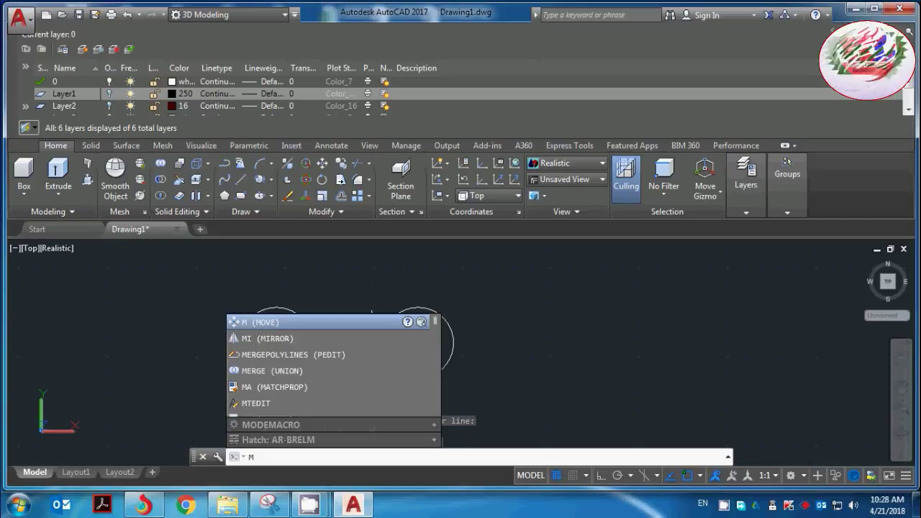
{"action": "type", "text": "I"}
{"action": "key", "text": "Return"}
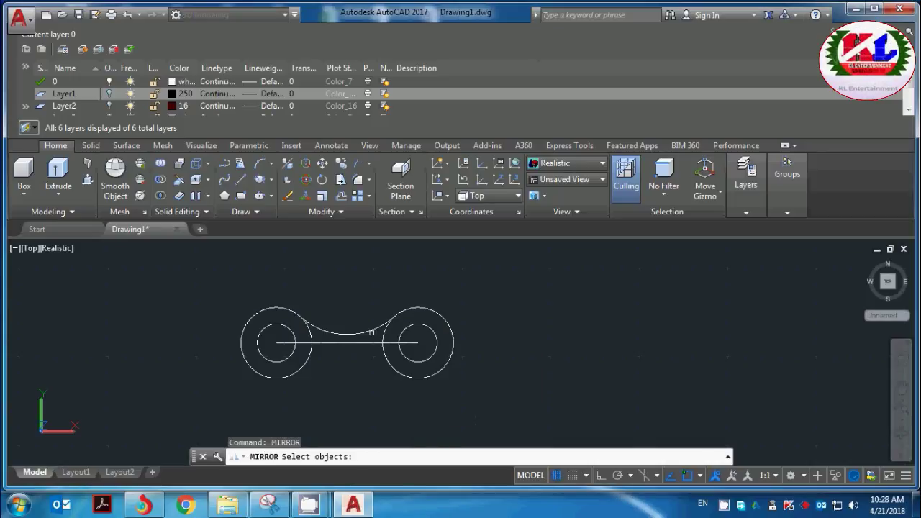
{"action": "left_click", "coordinate": [370, 328]}
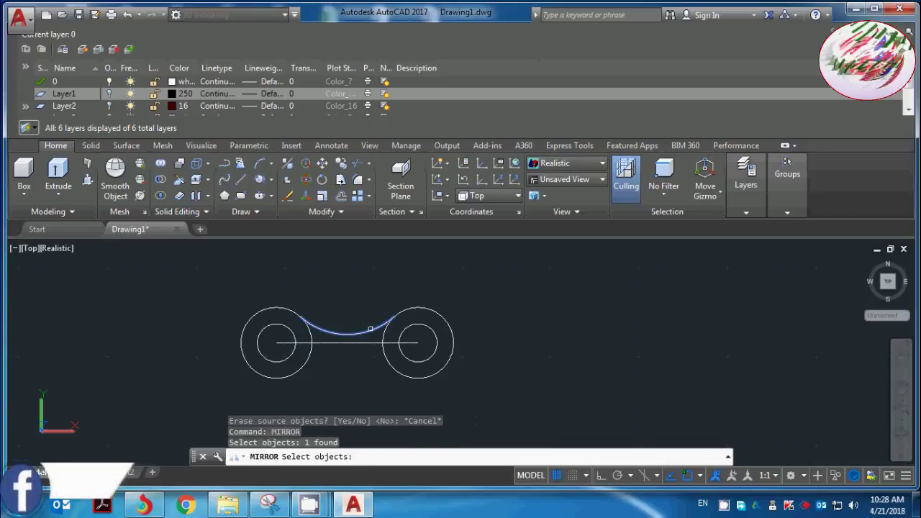
{"action": "key", "text": "Return"}
{"action": "left_click", "coordinate": [276, 343]}
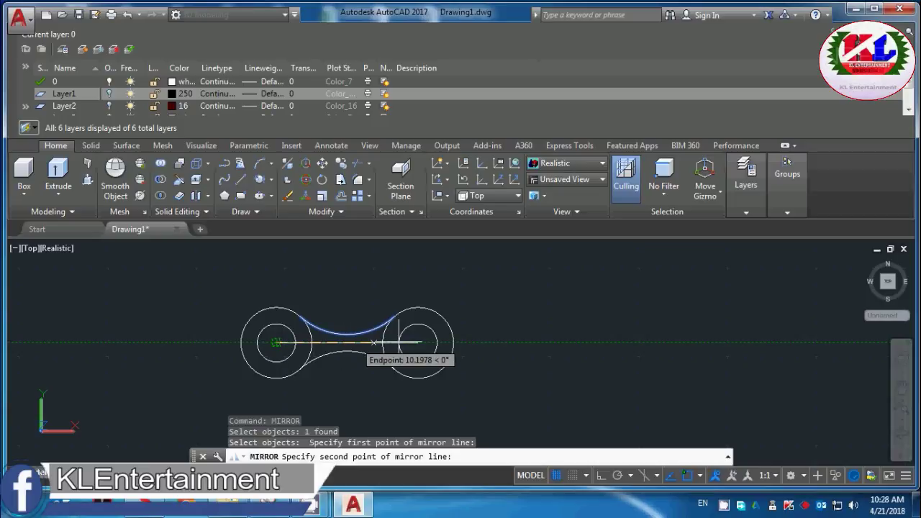
{"action": "left_click", "coordinate": [417, 342]}
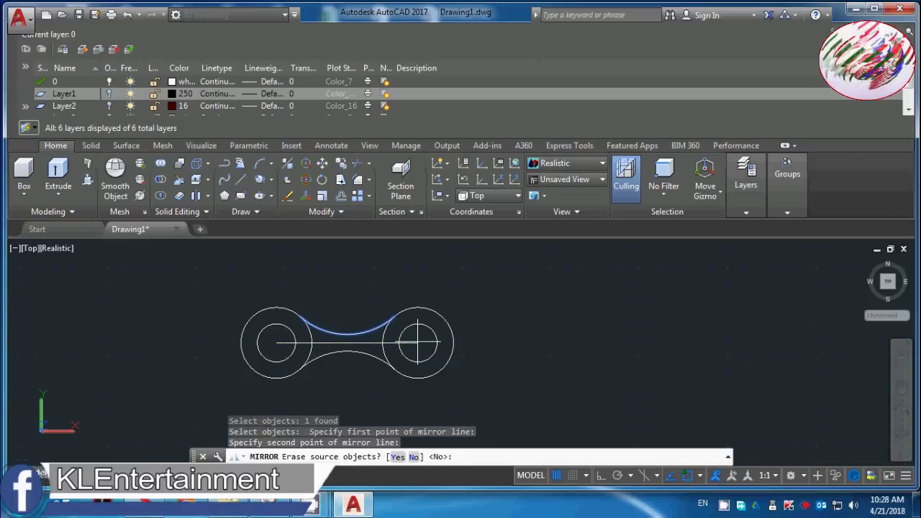
{"action": "key", "text": "Return"}
Erase the horizontal line joining the two circle centres
{"action": "scroll", "coordinate": [417, 343], "scroll_direction": "up", "scroll_amount": 3}
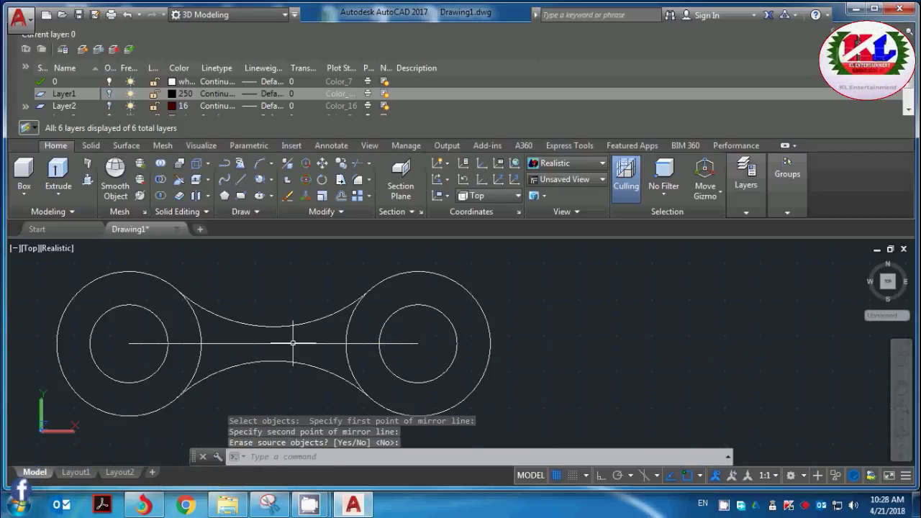
{"action": "key", "text": "Return"}
{"action": "left_click", "coordinate": [293, 342]}
{"action": "key", "text": "Delete"}
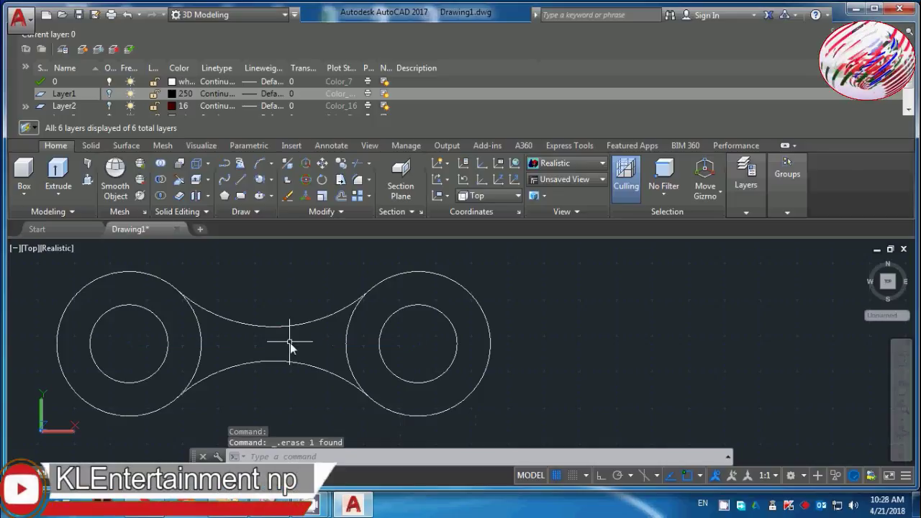
Trim away the inner portions of both outer circles lying between the upper and lower connecting arcs
{"action": "type", "text": "Y"}
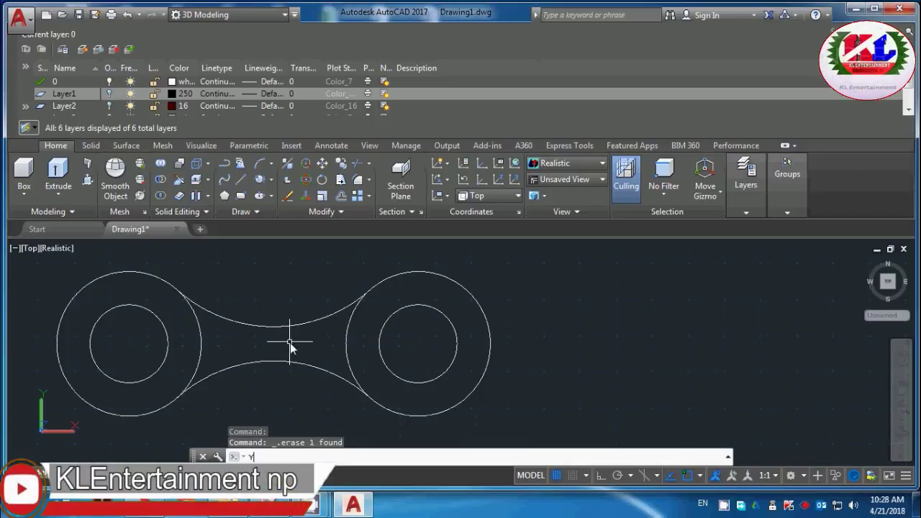
{"action": "key", "text": "BackSpace"}
{"action": "type", "text": "TR"}
{"action": "key", "text": "Return"}
{"action": "key", "text": "Return"}
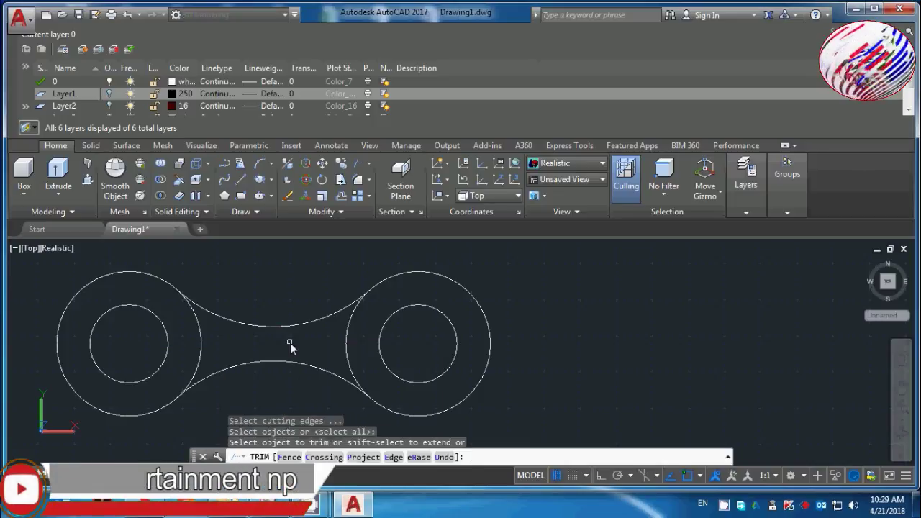
{"action": "left_click", "coordinate": [357, 326]}
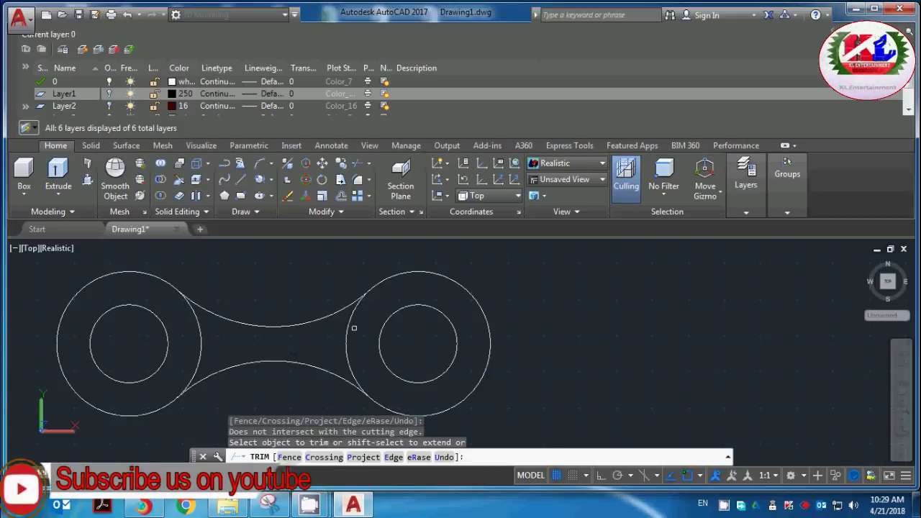
{"action": "left_click", "coordinate": [351, 327]}
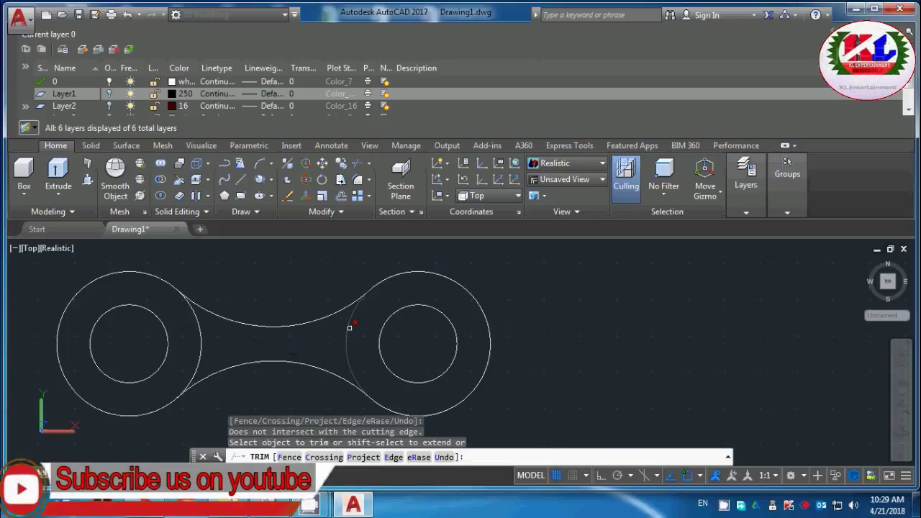
{"action": "left_click", "coordinate": [202, 335]}
{"action": "scroll", "coordinate": [202, 334], "scroll_direction": "down", "scroll_amount": 4}
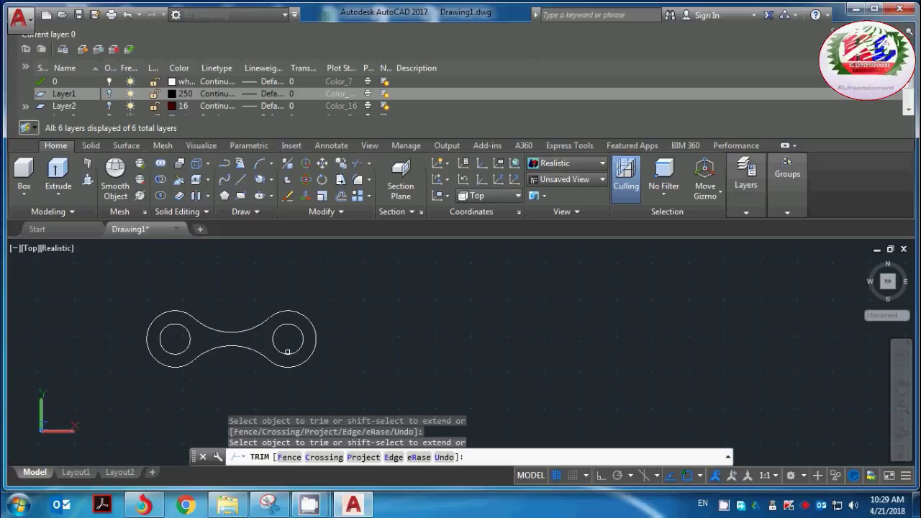
{"action": "left_click", "coordinate": [288, 352]}
{"action": "key", "text": "Escape"}
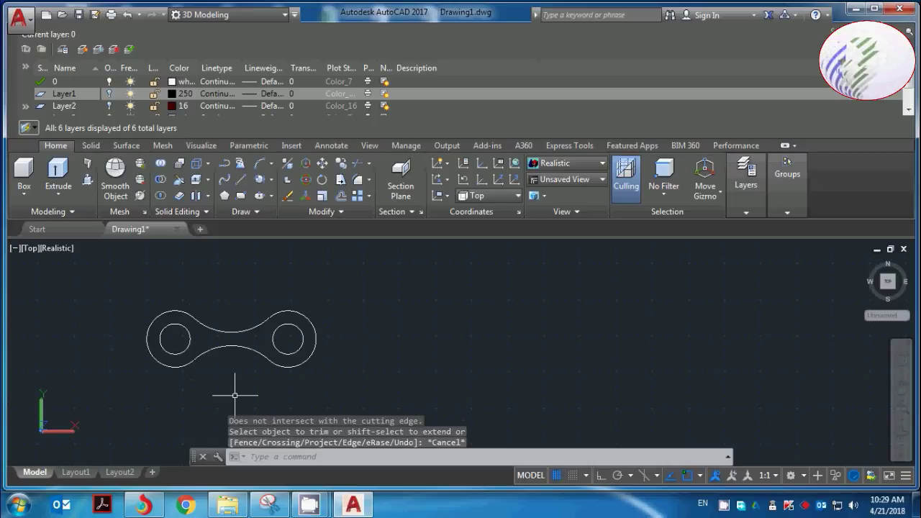
Join the two outer end arcs and the two connecting arcs into one closed link outline
{"action": "type", "text": "join"}
{"action": "key", "text": "Return"}
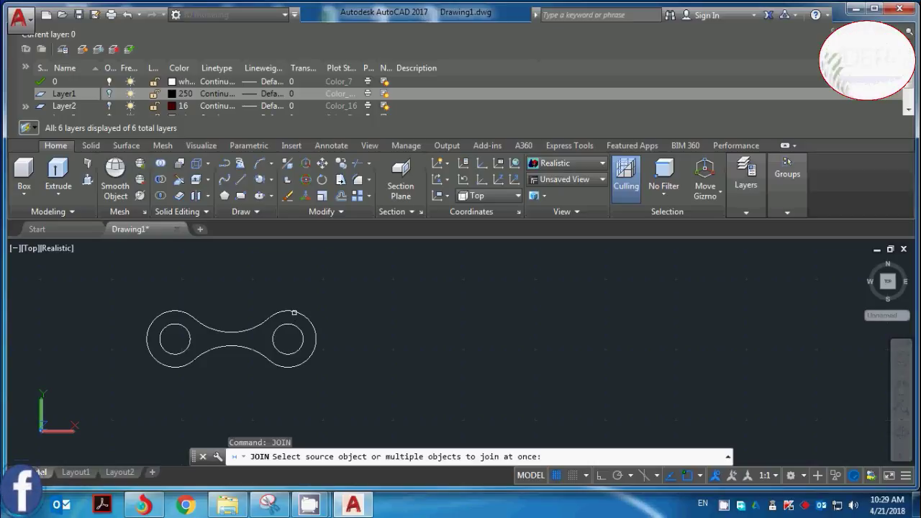
{"action": "left_click", "coordinate": [293, 314]}
{"action": "left_click", "coordinate": [258, 322]}
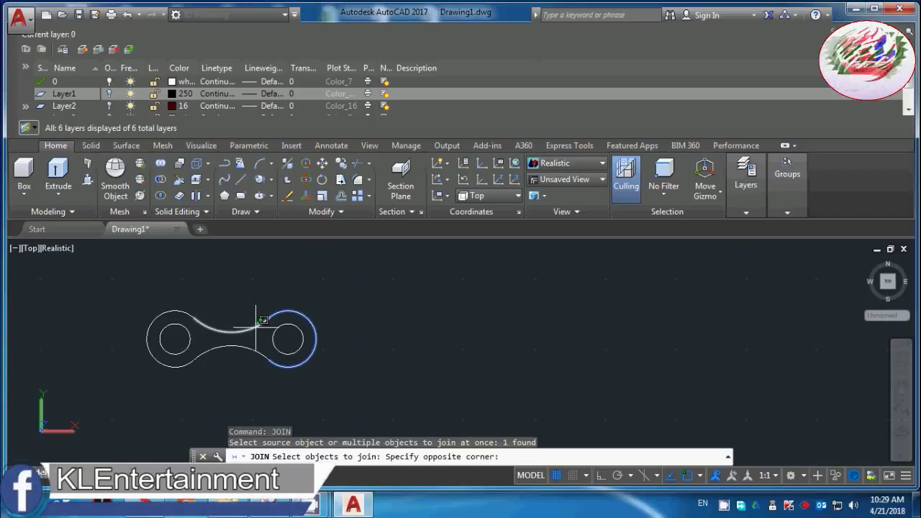
{"action": "left_click", "coordinate": [256, 327]}
{"action": "left_click", "coordinate": [176, 313]}
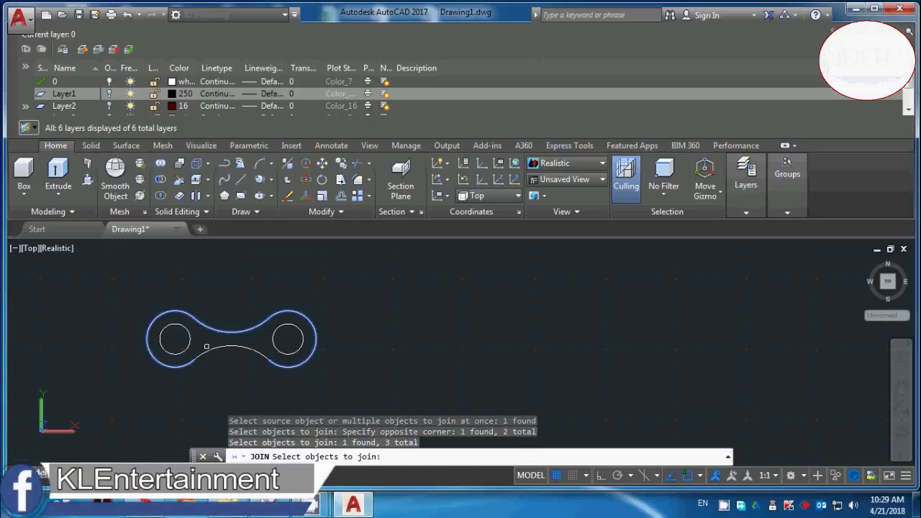
{"action": "left_click", "coordinate": [230, 347]}
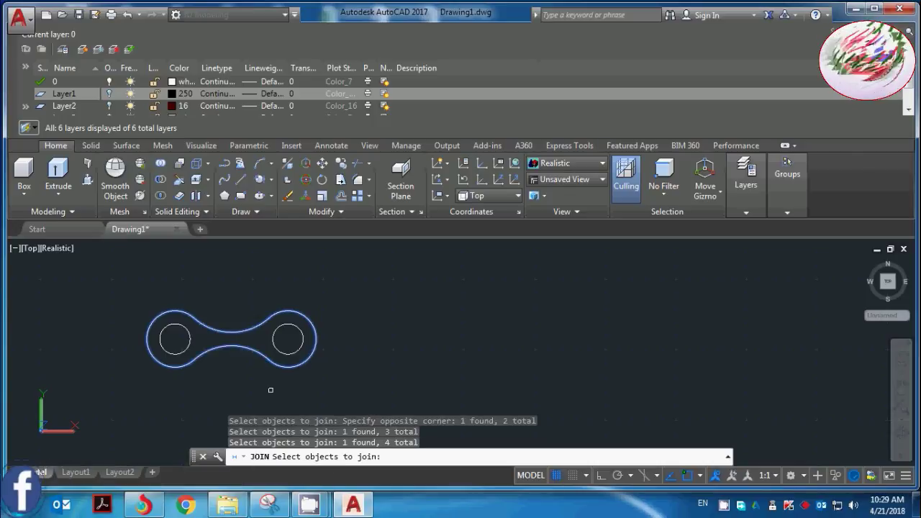
{"action": "key", "text": "Return"}
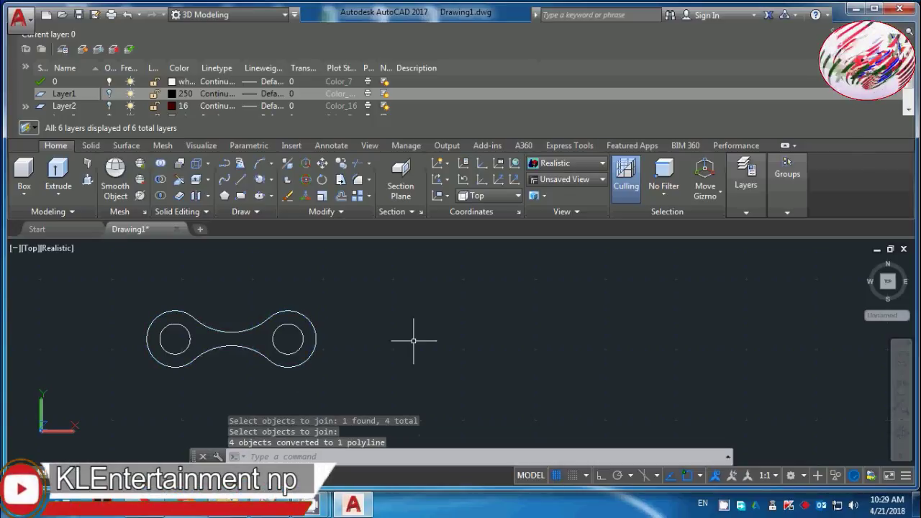
{"action": "key", "text": "Escape"}
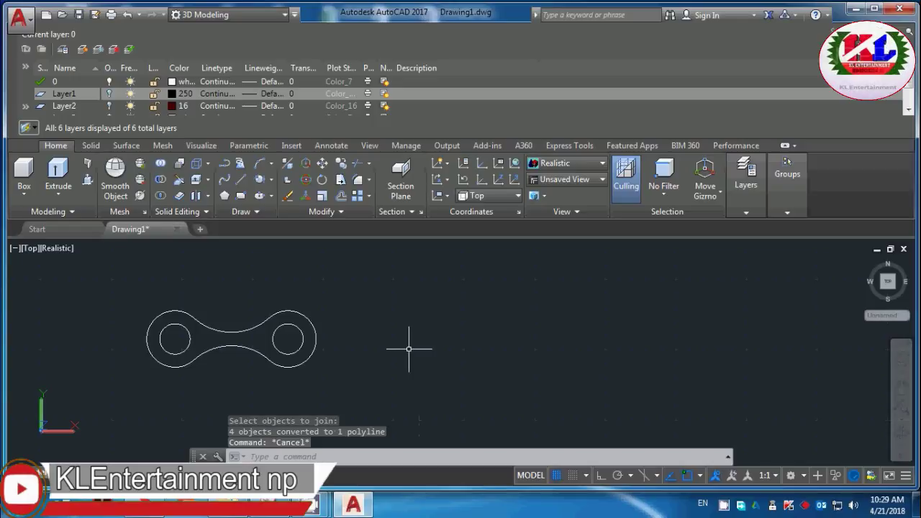
Draw a separate circle of radius 5 to the right of the link outline
{"action": "type", "text": "c"}
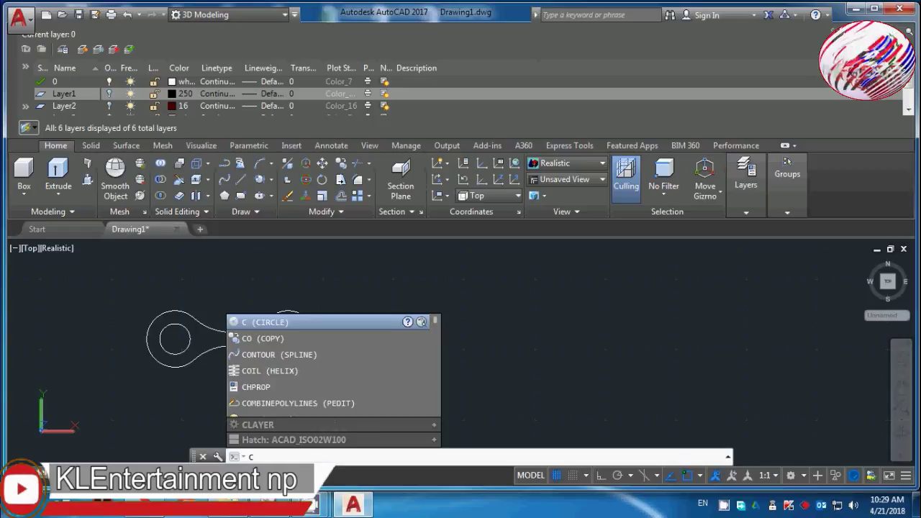
{"action": "key", "text": "Return"}
{"action": "left_click", "coordinate": [414, 349]}
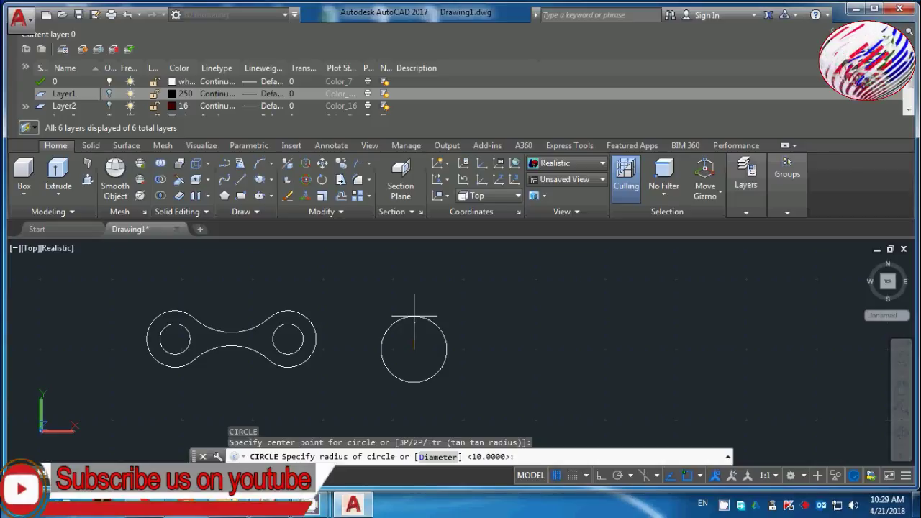
{"action": "type", "text": "5"}
{"action": "key", "text": "Return"}
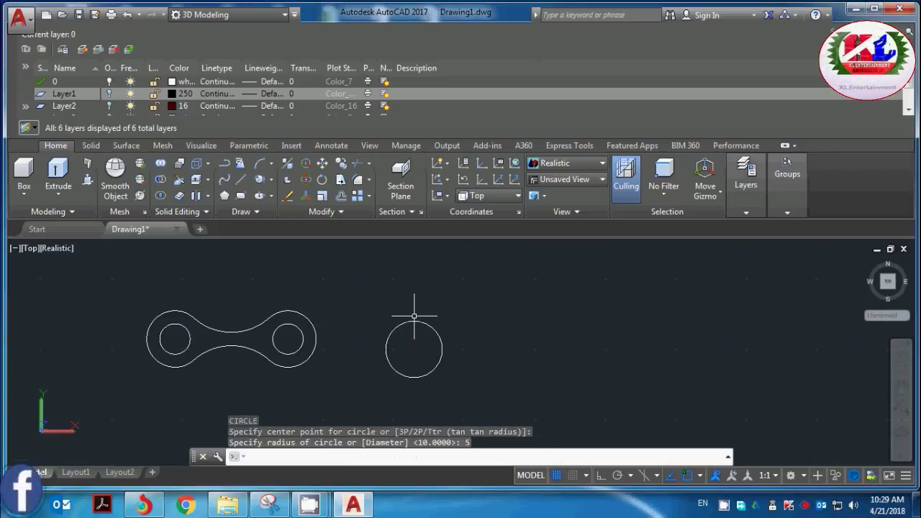
Add a concentric circle of radius 2.7 inside the separate radius 5 circle
{"action": "type", "text": "c"}
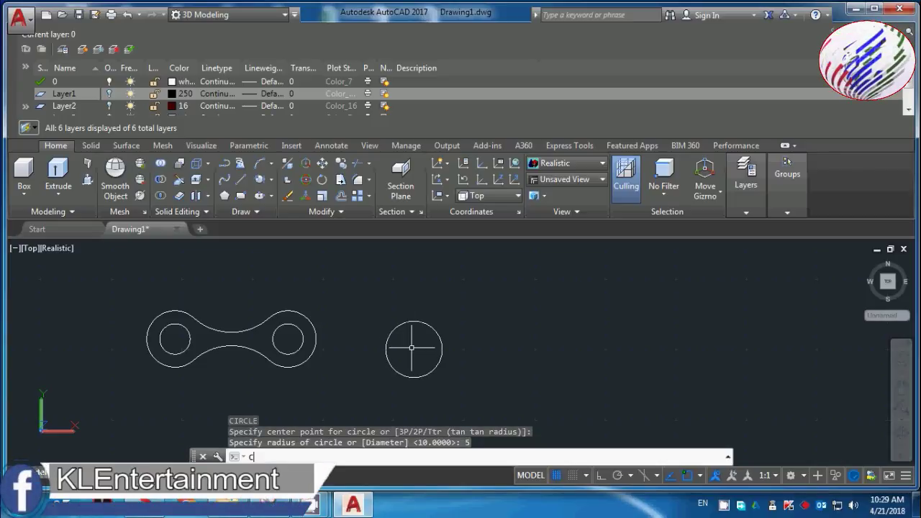
{"action": "key", "text": "Return"}
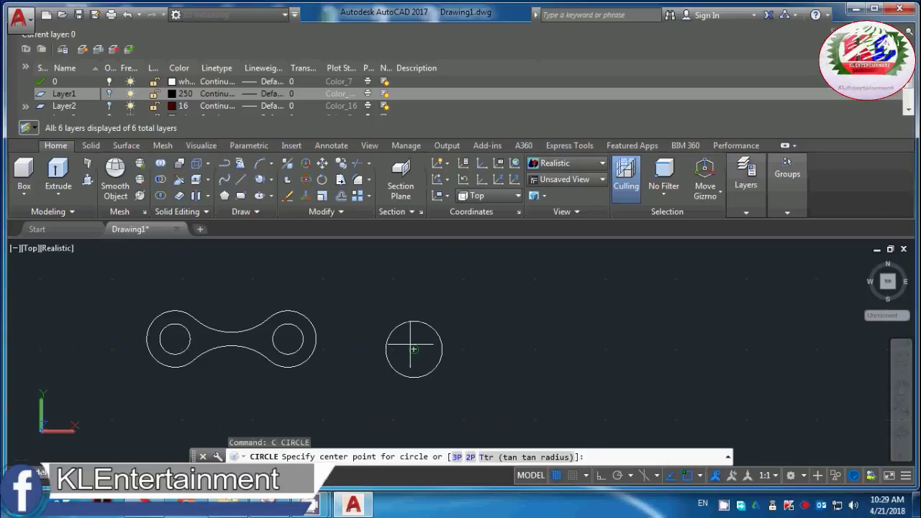
{"action": "left_click", "coordinate": [414, 349]}
{"action": "type", "text": "2.7"}
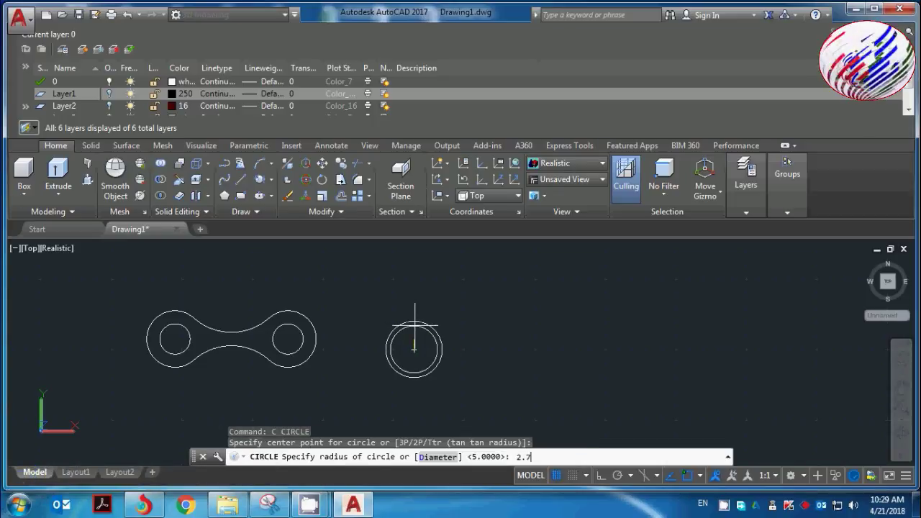
{"action": "key", "text": "Return"}
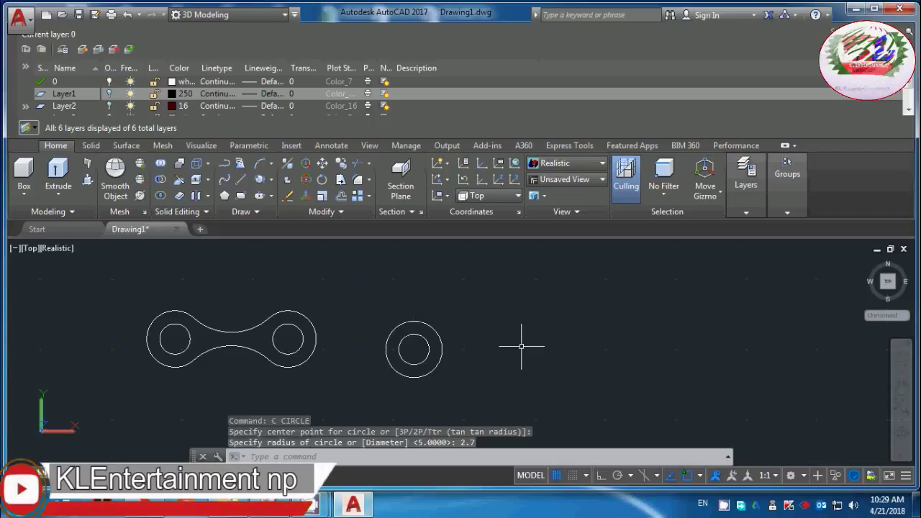
Draw a standalone circle of radius 2.7 to the right of the concentric pair
{"action": "key", "text": "Return"}
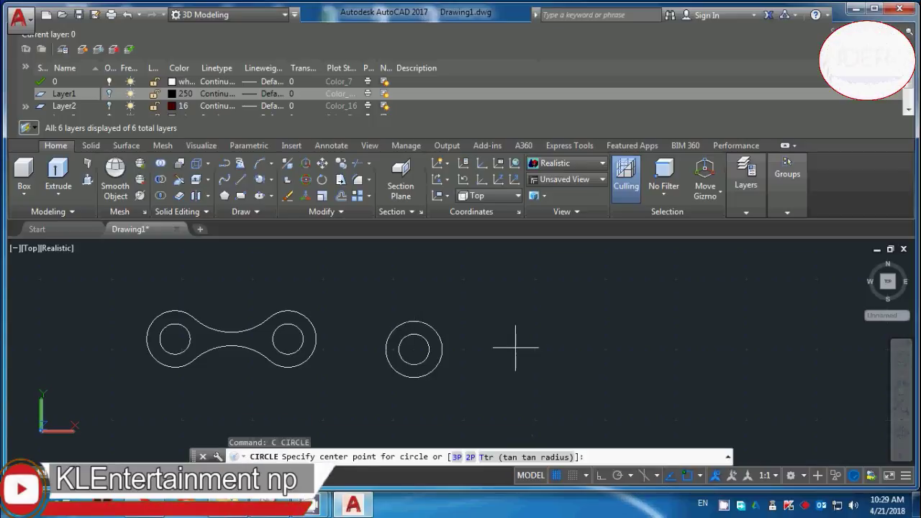
{"action": "left_click", "coordinate": [515, 349]}
{"action": "type", "text": "2."}
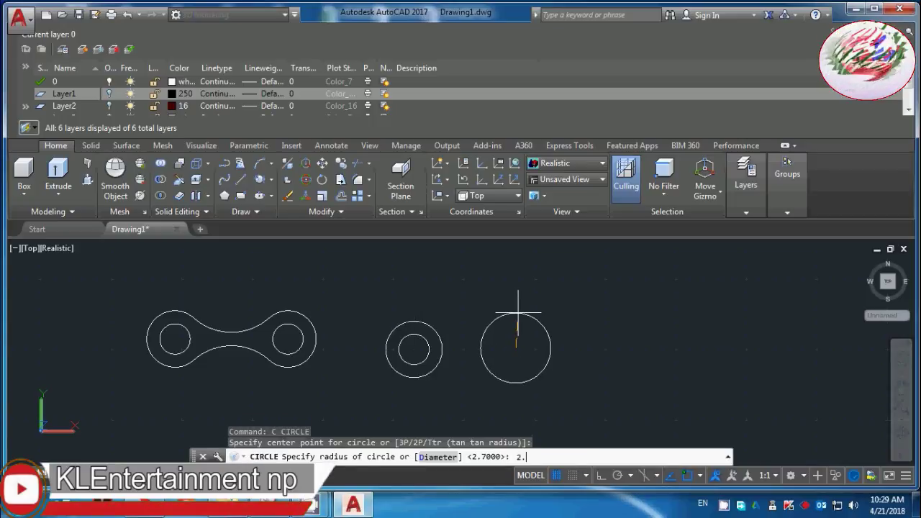
{"action": "type", "text": "7"}
{"action": "key", "text": "Return"}
Switch from the top view to the 3D isometric home view of the three profiles
{"action": "scroll", "coordinate": [503, 320], "scroll_direction": "down", "scroll_amount": 5}
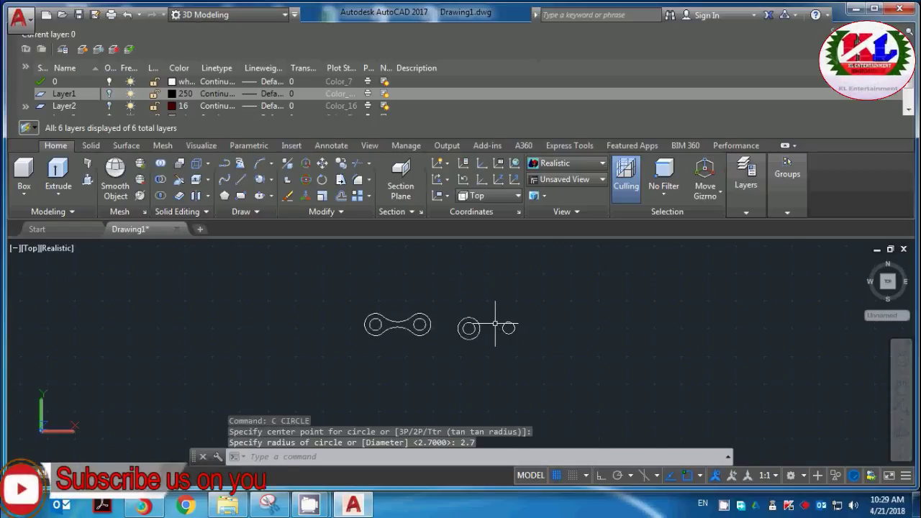
{"action": "scroll", "coordinate": [495, 323], "scroll_direction": "up", "scroll_amount": 2}
{"action": "left_click", "coordinate": [867, 260]}
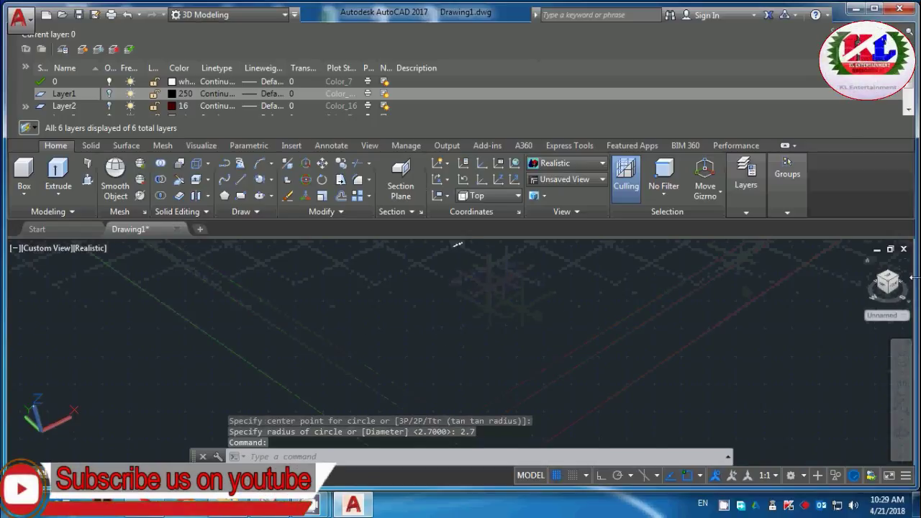
{"action": "right_click", "coordinate": [866, 262]}
{"action": "left_click", "coordinate": [799, 288]}
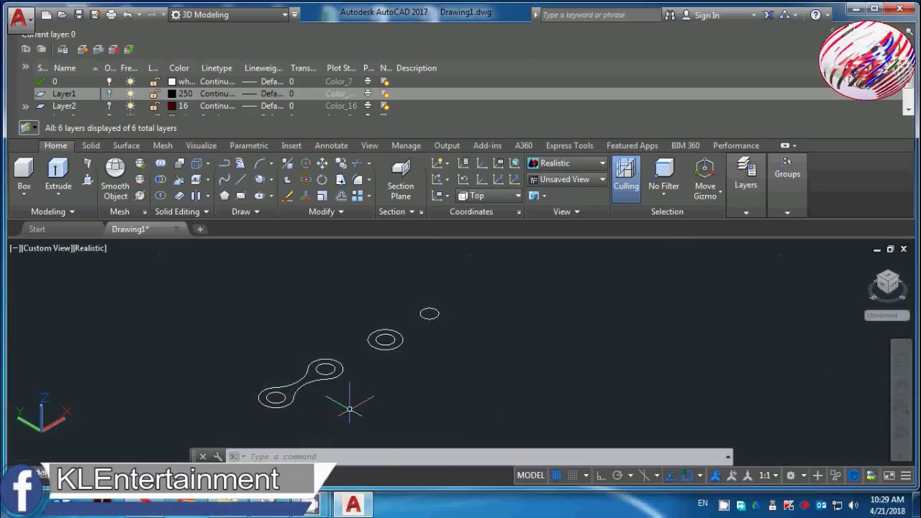
Presspull the link outline area around its two holes to a height of 2
{"action": "type", "text": "PRES"}
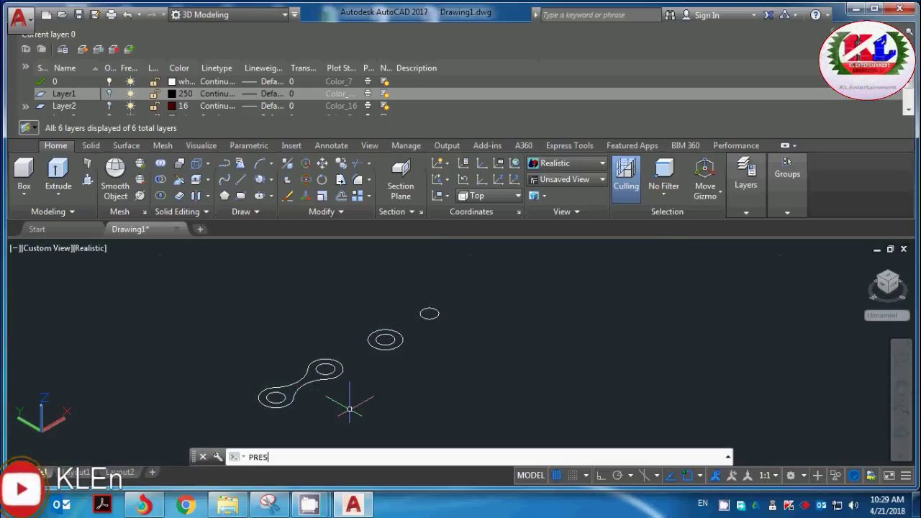
{"action": "type", "text": "S"}
{"action": "key", "text": "Return"}
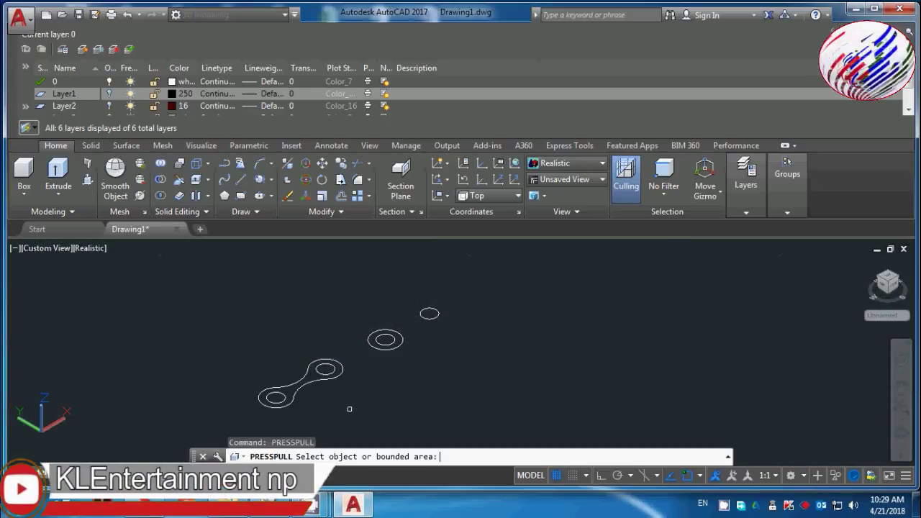
{"action": "scroll", "coordinate": [347, 360], "scroll_direction": "up", "scroll_amount": 3}
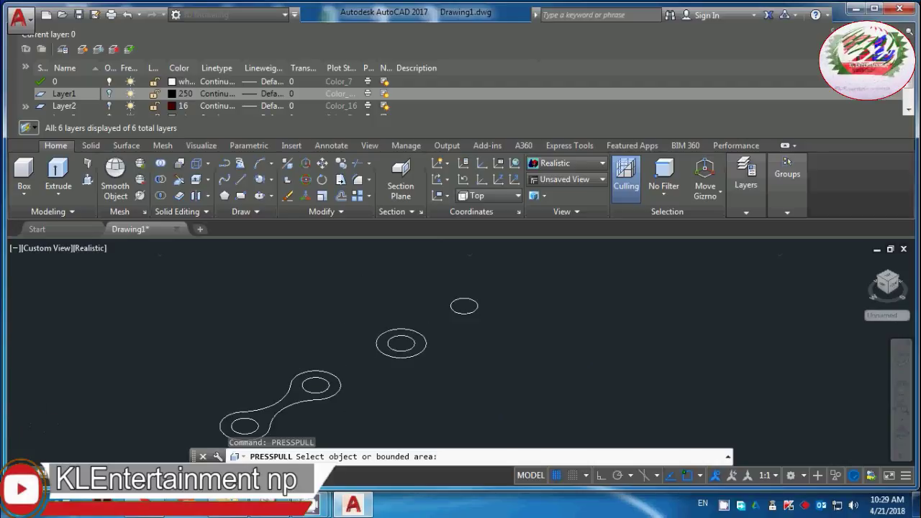
{"action": "left_click", "coordinate": [326, 398]}
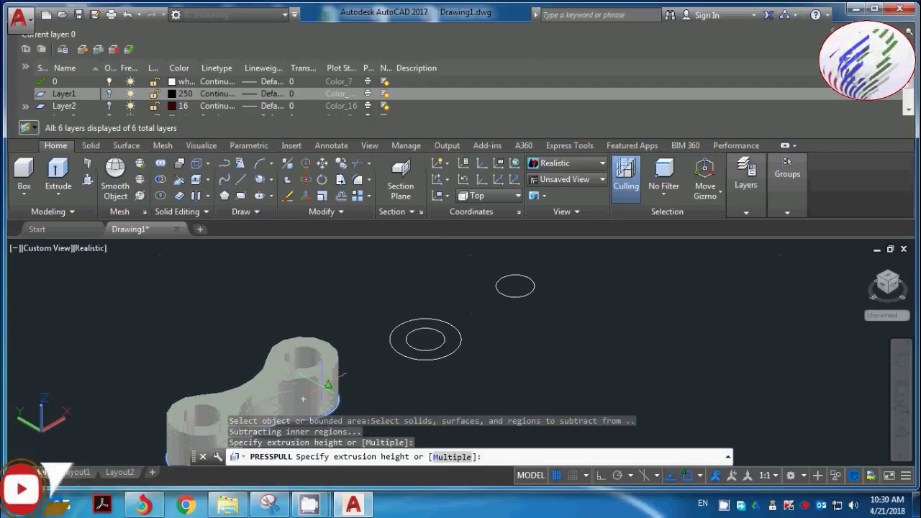
{"action": "type", "text": "2"}
{"action": "key", "text": "Return"}
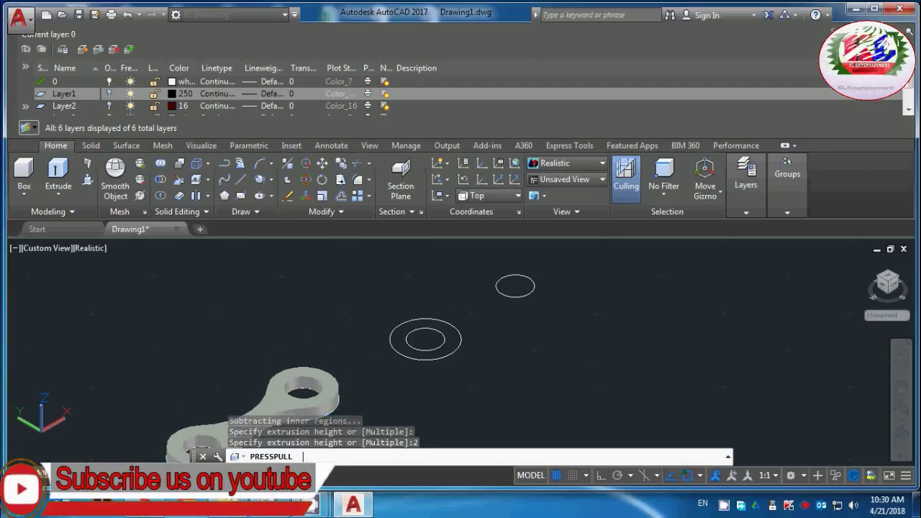
Presspull the ring area between the two concentric circles to a height of 4
{"action": "left_click", "coordinate": [453, 338]}
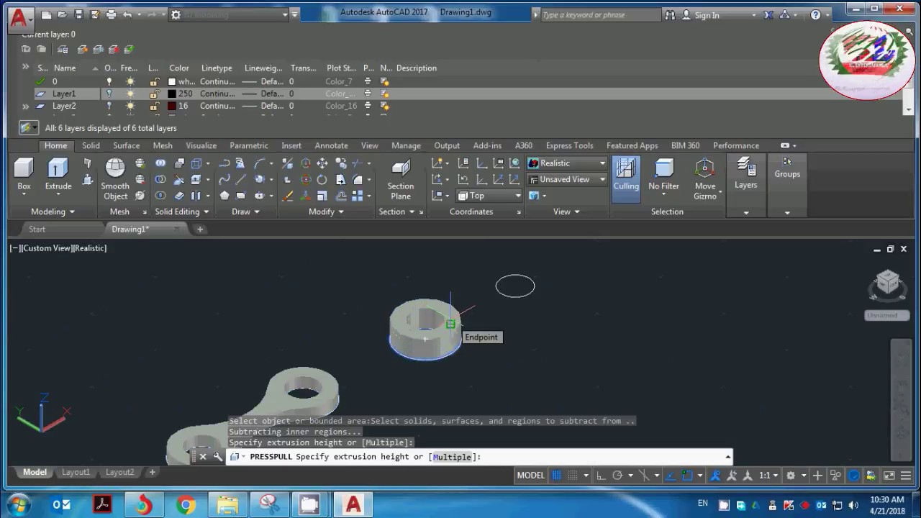
{"action": "type", "text": "4"}
{"action": "key", "text": "Return"}
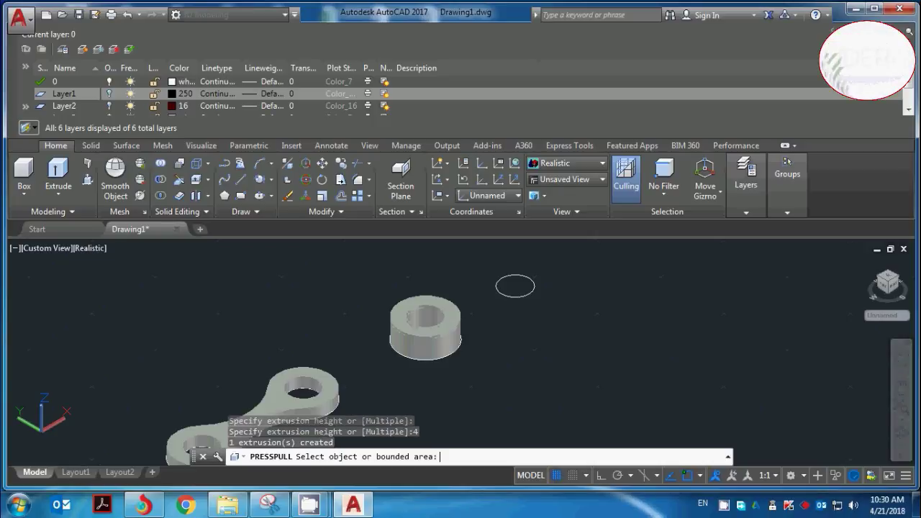
Presspull the standalone pin circle to a height of 8 and end the command
{"action": "left_click", "coordinate": [520, 281]}
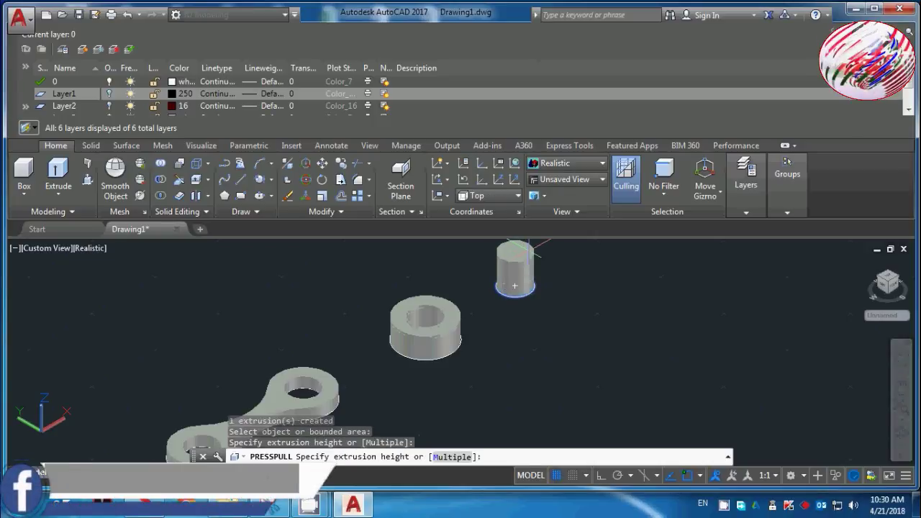
{"action": "type", "text": "8"}
{"action": "key", "text": "Return"}
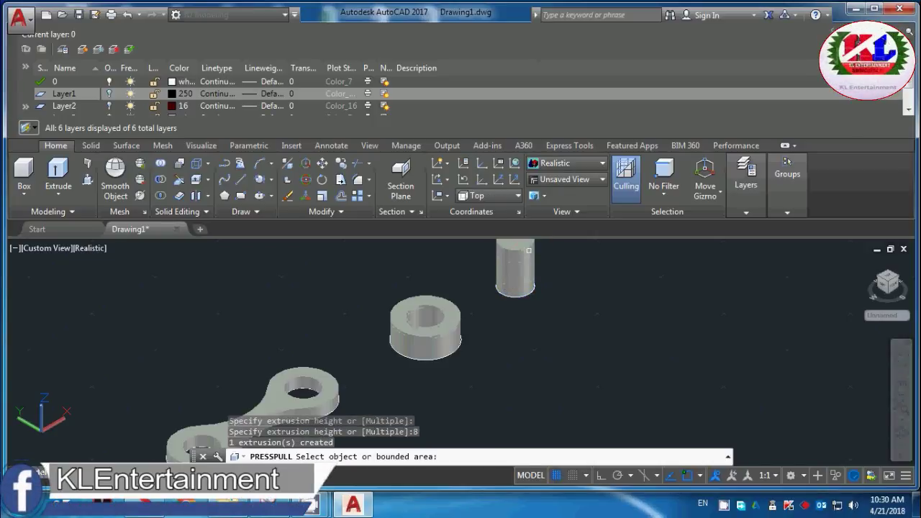
{"action": "scroll", "coordinate": [537, 287], "scroll_direction": "down", "scroll_amount": 2}
{"action": "scroll", "coordinate": [533, 257], "scroll_direction": "up", "scroll_amount": 2}
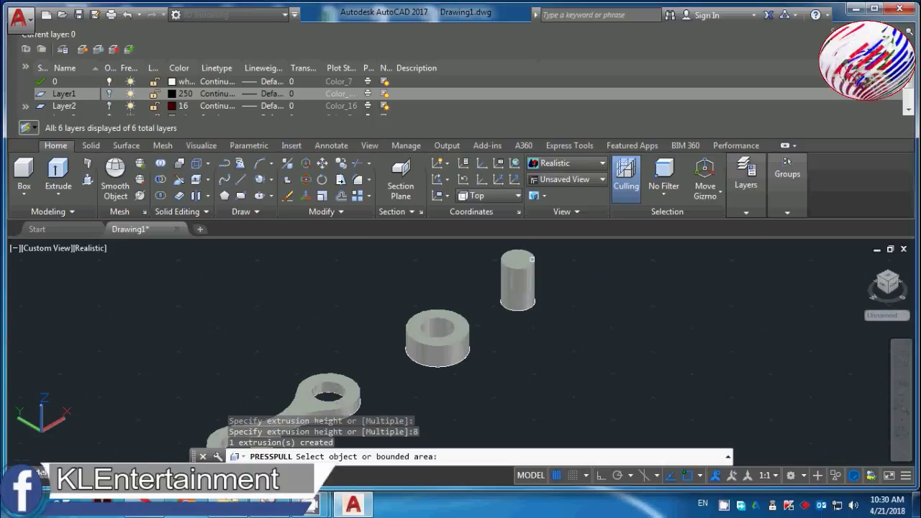
{"action": "scroll", "coordinate": [532, 259], "scroll_direction": "up", "scroll_amount": 2}
{"action": "scroll", "coordinate": [531, 259], "scroll_direction": "down", "scroll_amount": 5}
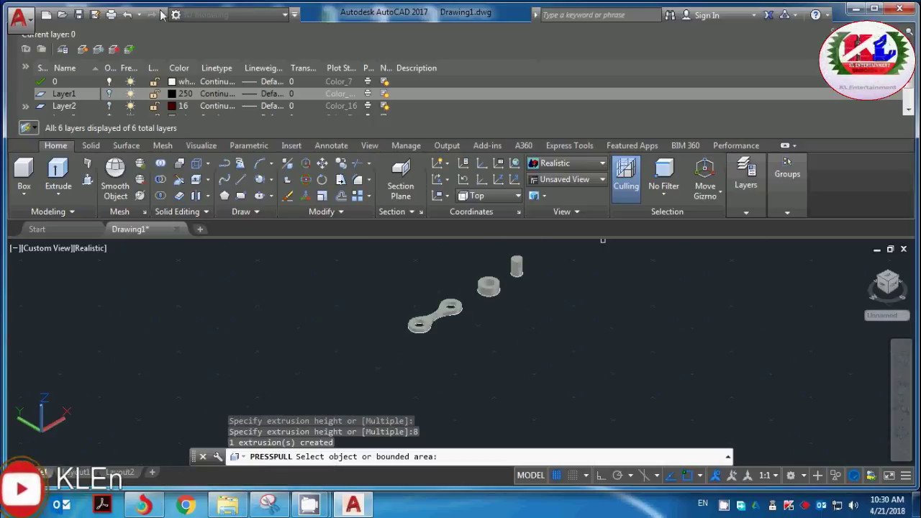
{"action": "scroll", "coordinate": [558, 245], "scroll_direction": "up", "scroll_amount": 4}
{"action": "scroll", "coordinate": [558, 245], "scroll_direction": "down", "scroll_amount": 3}
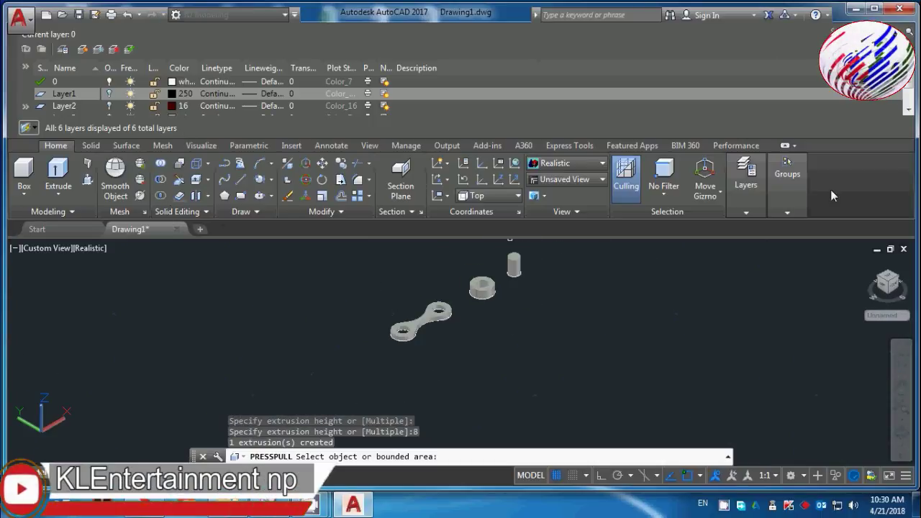
{"action": "key", "text": "Escape"}
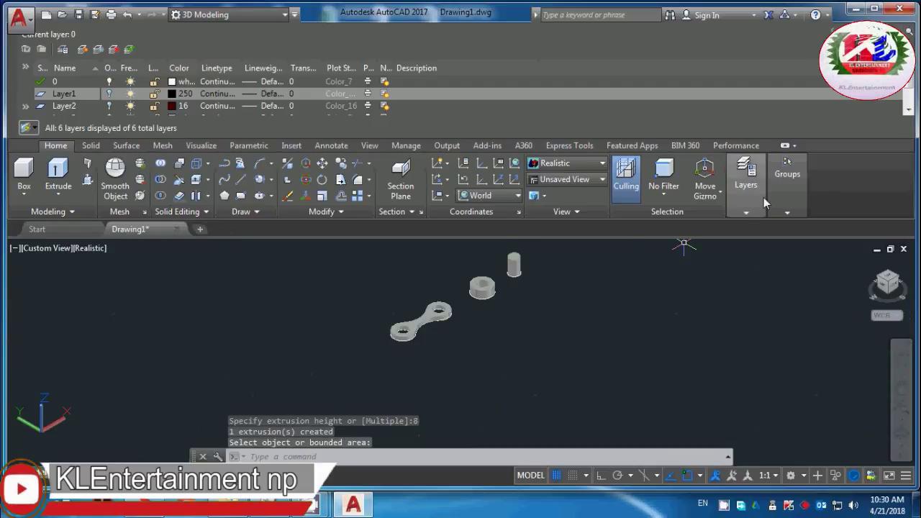
Assign the pin cylinder to the green Layer4 and clear the selection
{"action": "left_click", "coordinate": [747, 210]}
{"action": "left_click", "coordinate": [784, 211]}
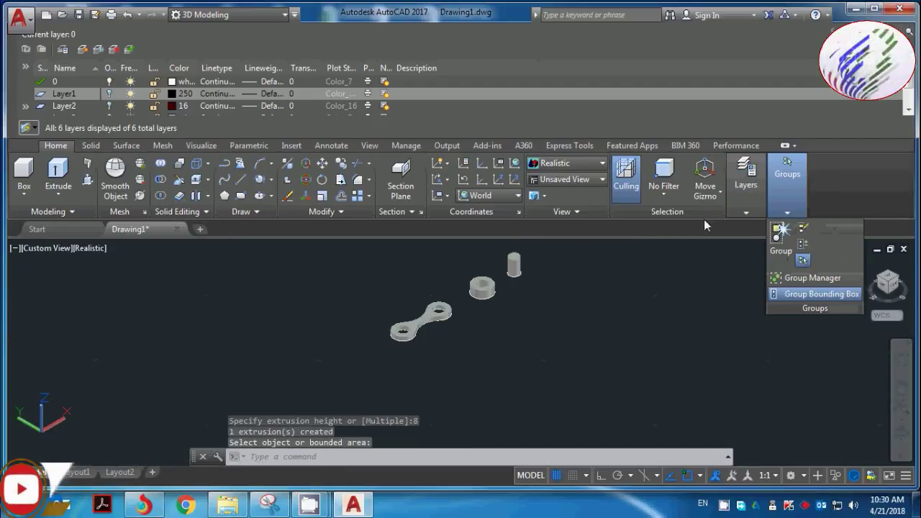
{"action": "left_click", "coordinate": [855, 230]}
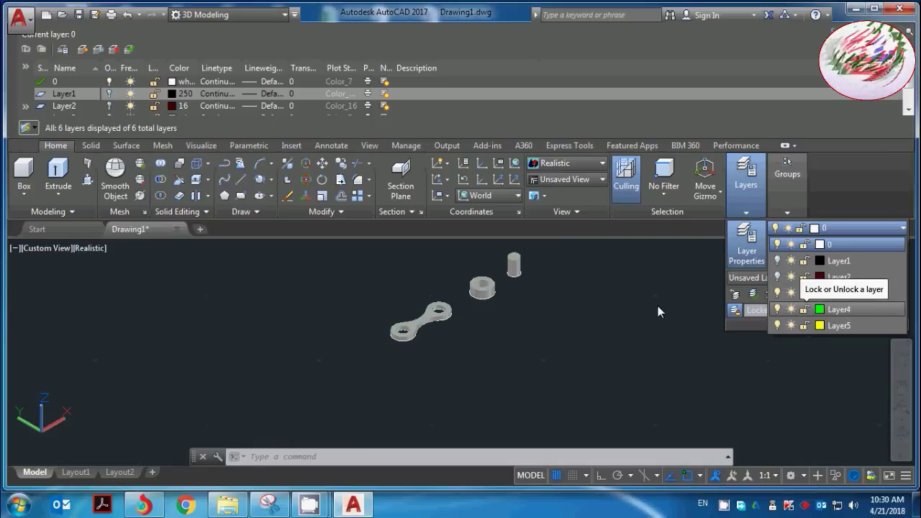
{"action": "left_click", "coordinate": [519, 271]}
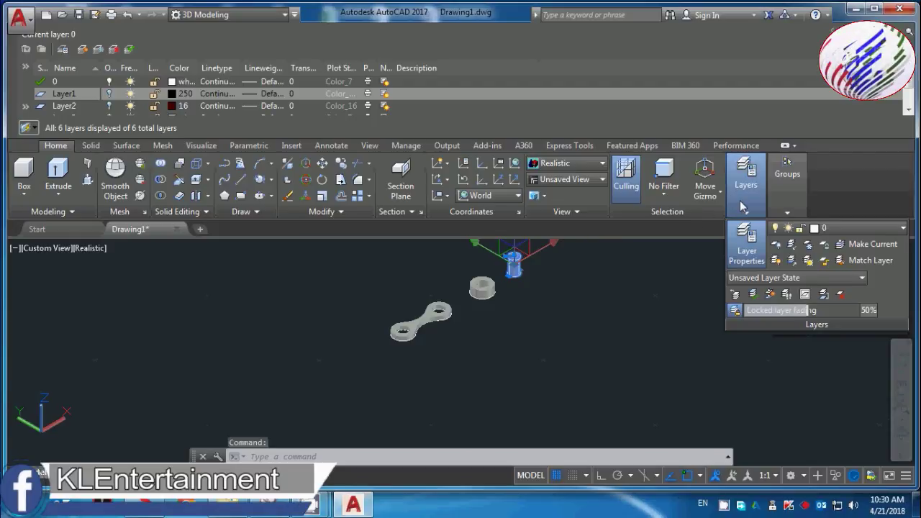
{"action": "left_click", "coordinate": [831, 228]}
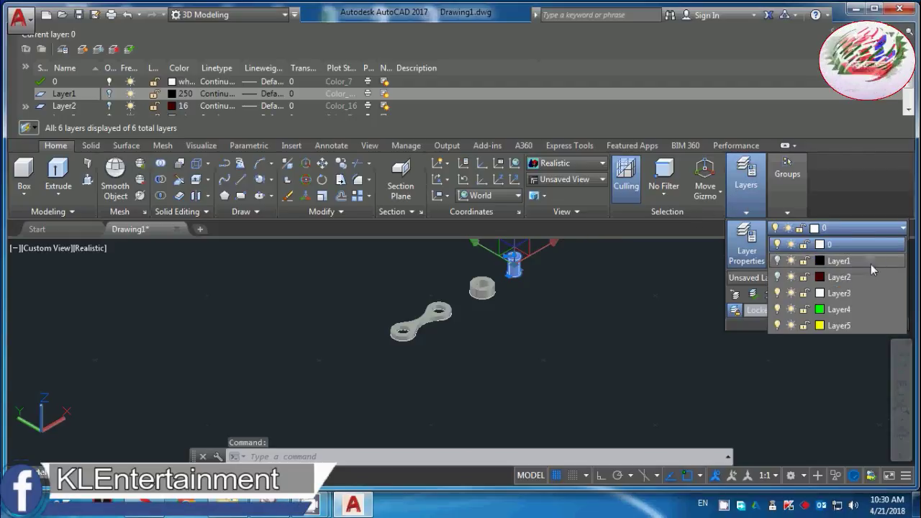
{"action": "left_click", "coordinate": [865, 310]}
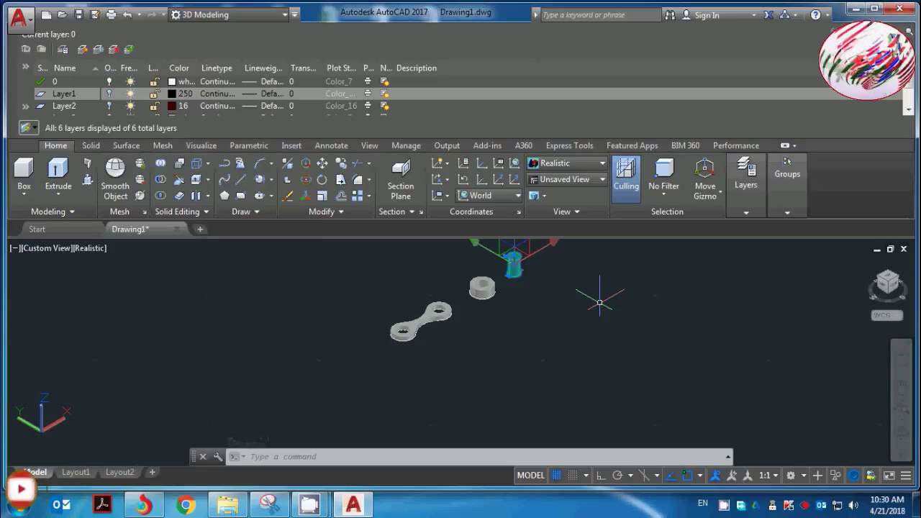
{"action": "key", "text": "Escape"}
Assign the ring solid to the yellow Layer5 and clear the selection
{"action": "left_click", "coordinate": [484, 290]}
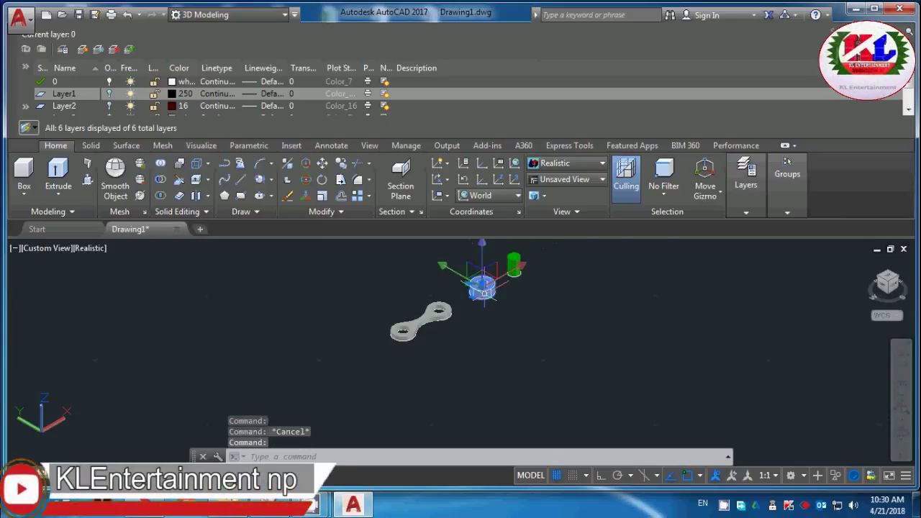
{"action": "left_click", "coordinate": [743, 198]}
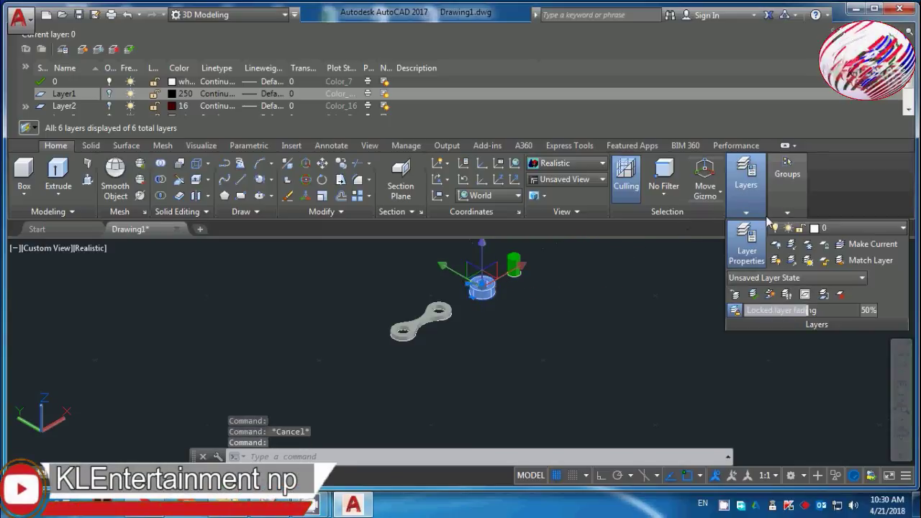
{"action": "mouse_move", "coordinate": [787, 187]}
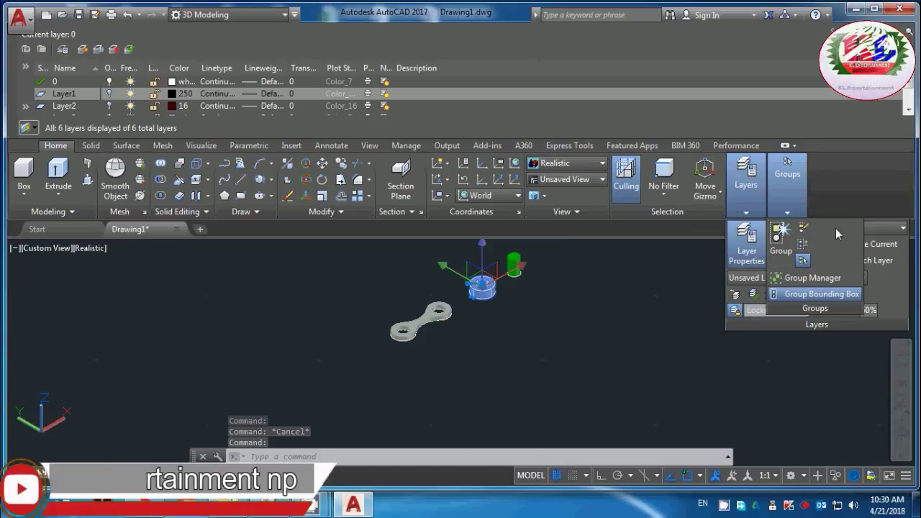
{"action": "left_click", "coordinate": [877, 229]}
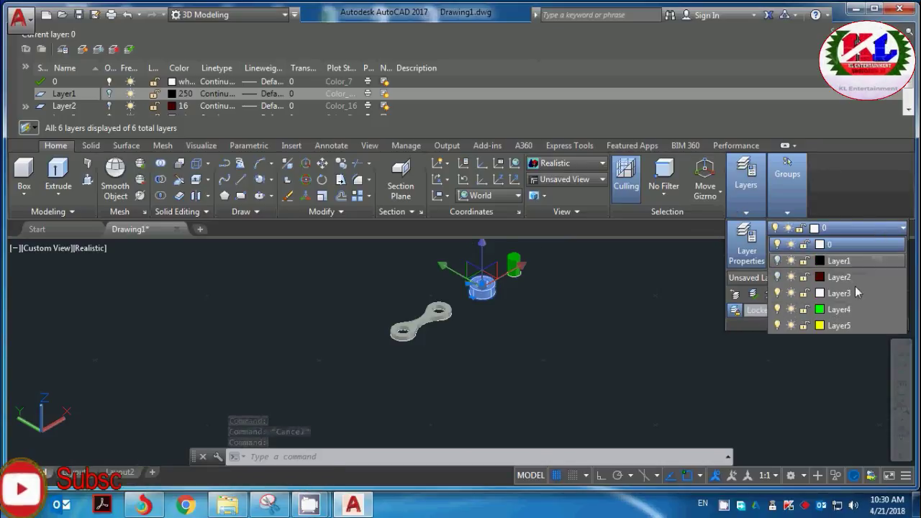
{"action": "left_click", "coordinate": [839, 326]}
{"action": "key", "text": "Escape"}
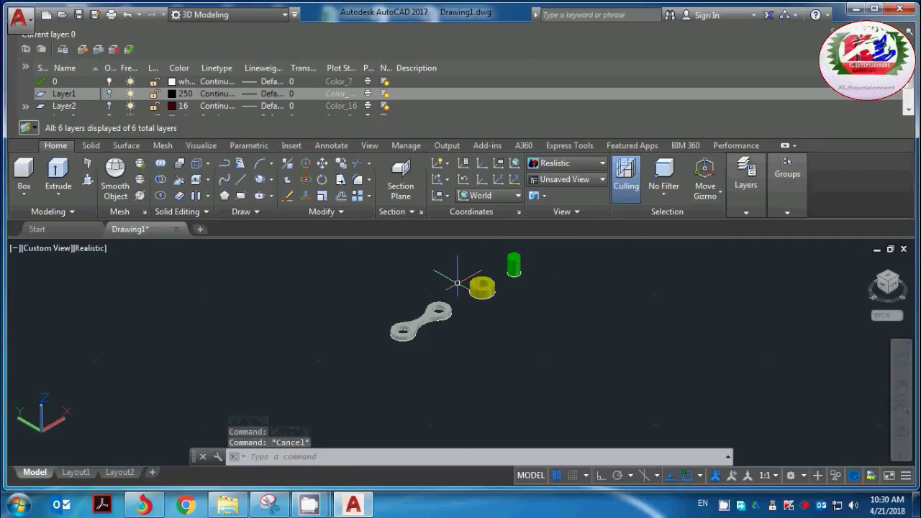
Move the pin, ring and link solids together off their 2D profiles to a free area on the right
{"action": "scroll", "coordinate": [565, 308], "scroll_direction": "down", "scroll_amount": 2}
{"action": "scroll", "coordinate": [490, 311], "scroll_direction": "up", "scroll_amount": 6}
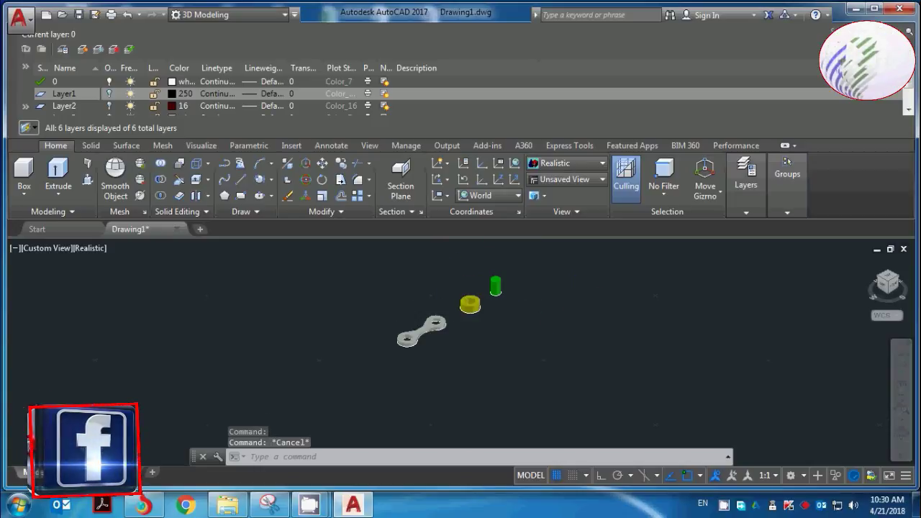
{"action": "scroll", "coordinate": [490, 311], "scroll_direction": "down", "scroll_amount": 4}
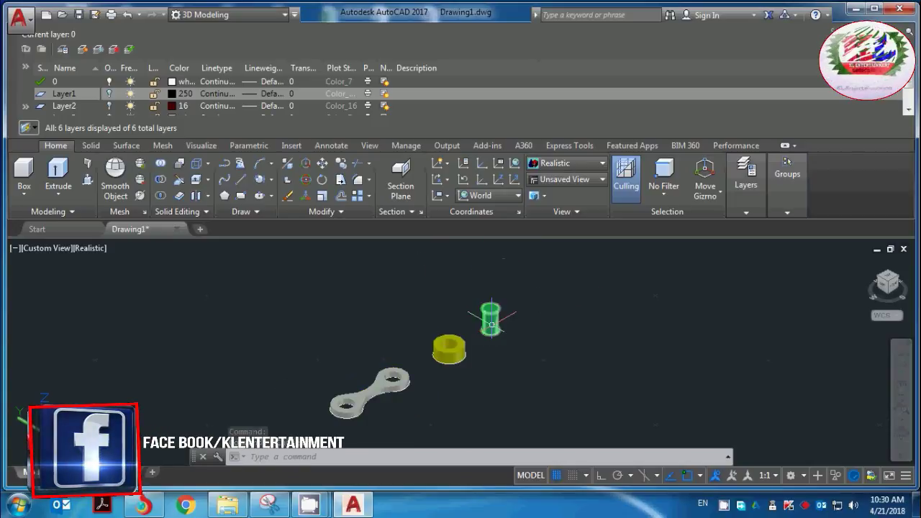
{"action": "left_click", "coordinate": [491, 313]}
{"action": "left_click", "coordinate": [449, 349]}
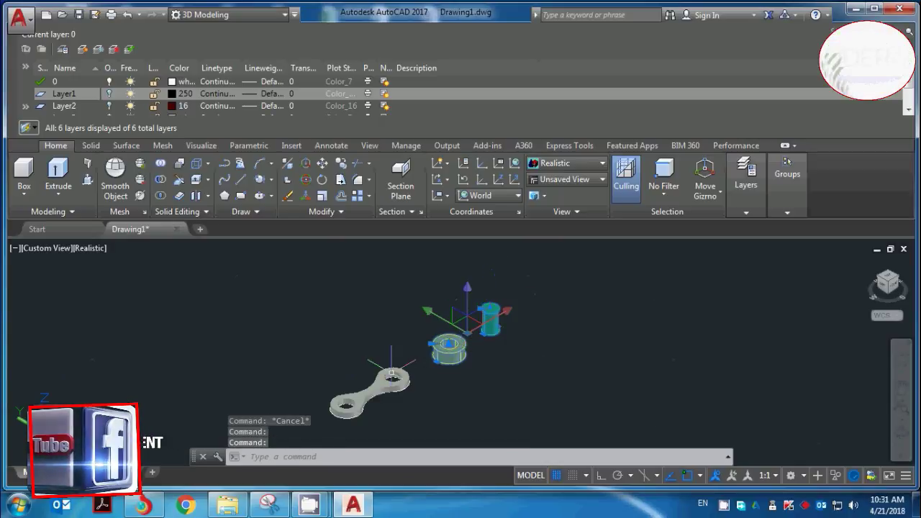
{"action": "left_click", "coordinate": [393, 372]}
{"action": "type", "text": "m"}
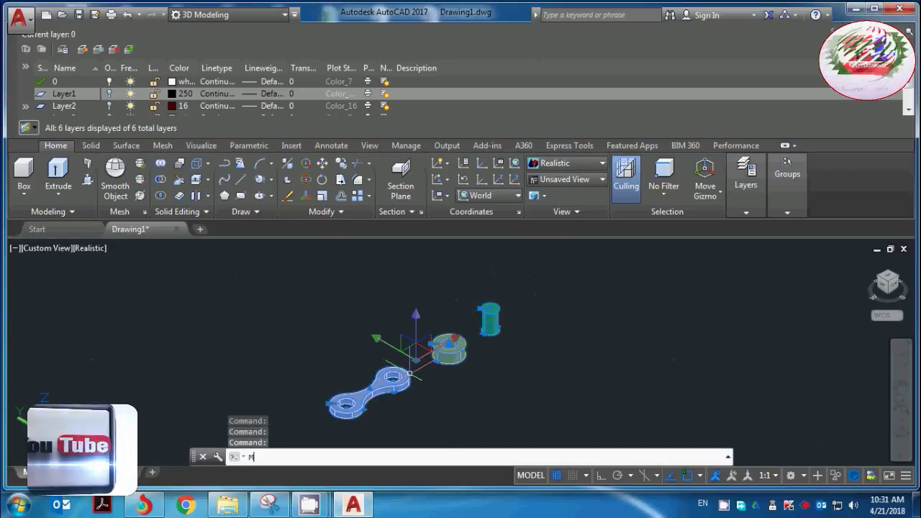
{"action": "key", "text": "Return"}
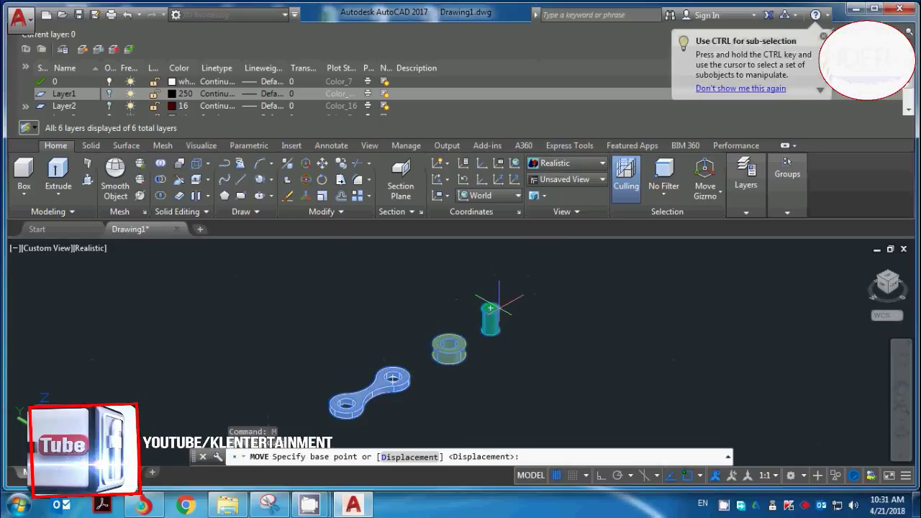
{"action": "middle_click_drag", "start_coordinate": [416, 364], "coordinate": [426, 381], "text": "shift"}
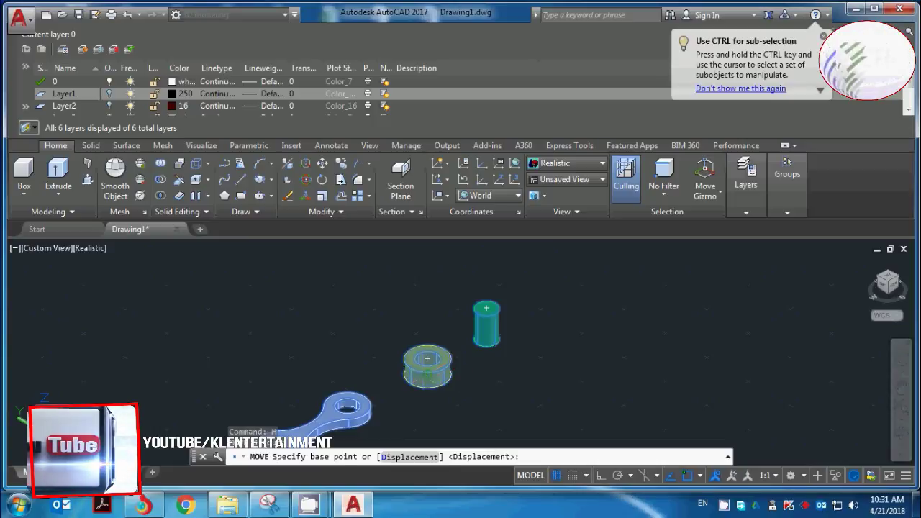
{"action": "left_click", "coordinate": [427, 358]}
{"action": "scroll", "coordinate": [599, 359], "scroll_direction": "down", "scroll_amount": 5}
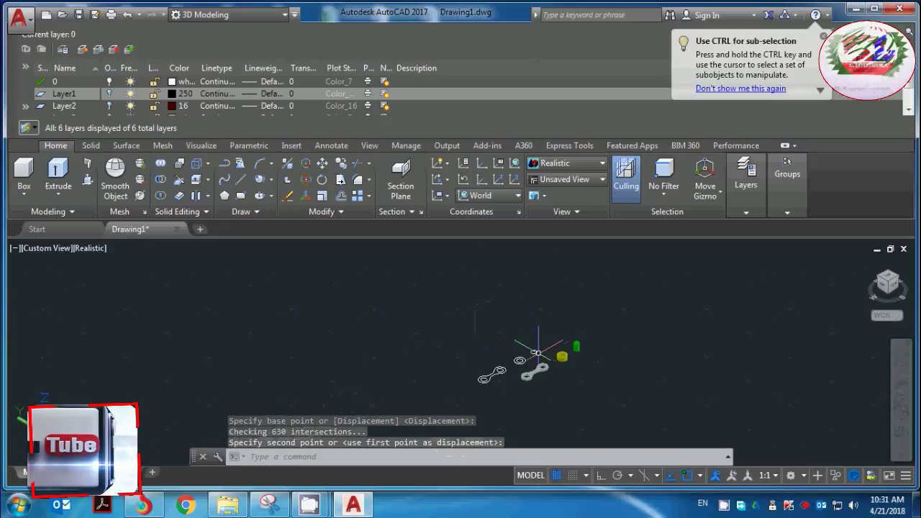
Erase the leftover 2D circle of the pin
{"action": "scroll", "coordinate": [536, 352], "scroll_direction": "up", "scroll_amount": 5}
{"action": "left_click", "coordinate": [525, 350]}
{"action": "left_click", "coordinate": [547, 352]}
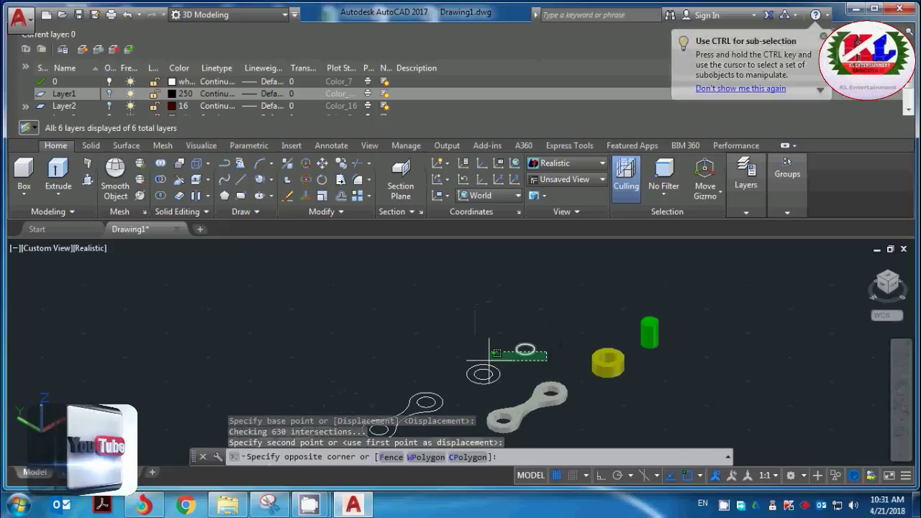
{"action": "left_click", "coordinate": [446, 353]}
{"action": "key", "text": "Delete"}
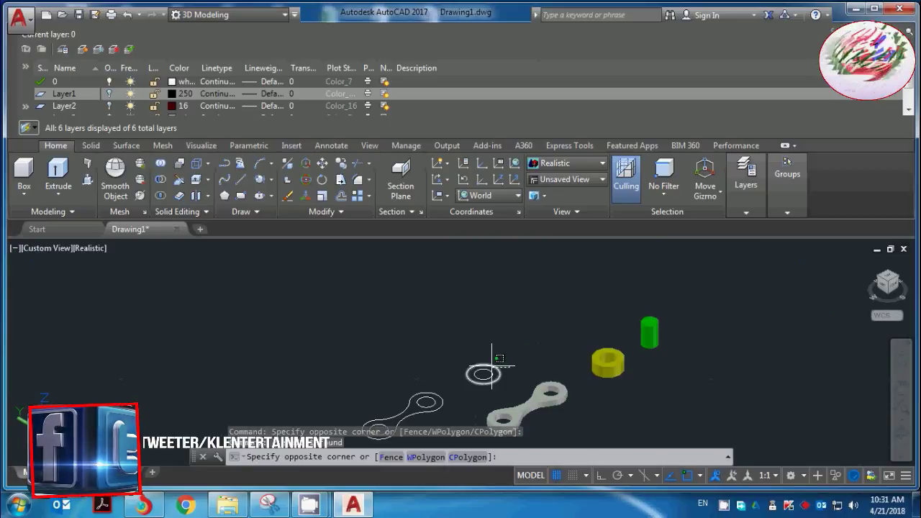
Erase the leftover concentric ring circles and the 2D link outline with its hole circles
{"action": "left_click", "coordinate": [434, 358]}
{"action": "left_click", "coordinate": [463, 380]}
{"action": "left_click", "coordinate": [440, 392]}
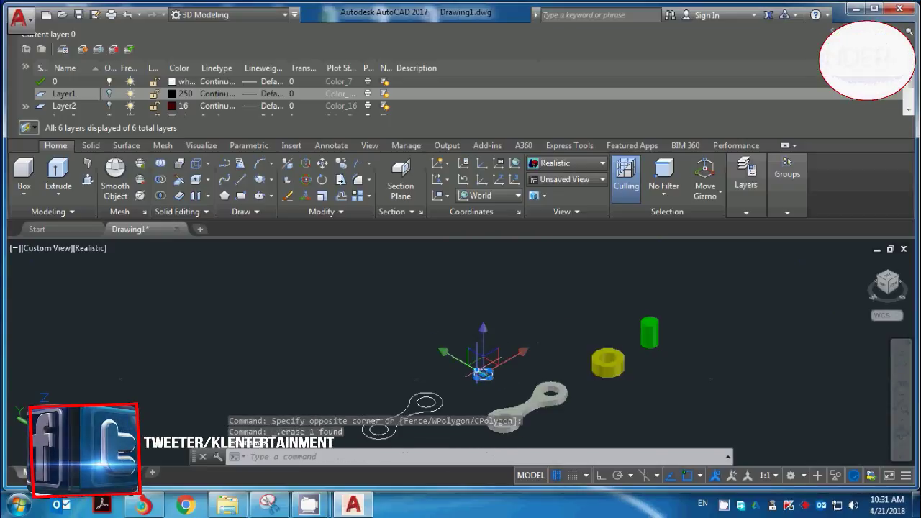
{"action": "key", "text": "Delete"}
{"action": "middle_click_drag", "start_coordinate": [554, 365], "coordinate": [440, 365]}
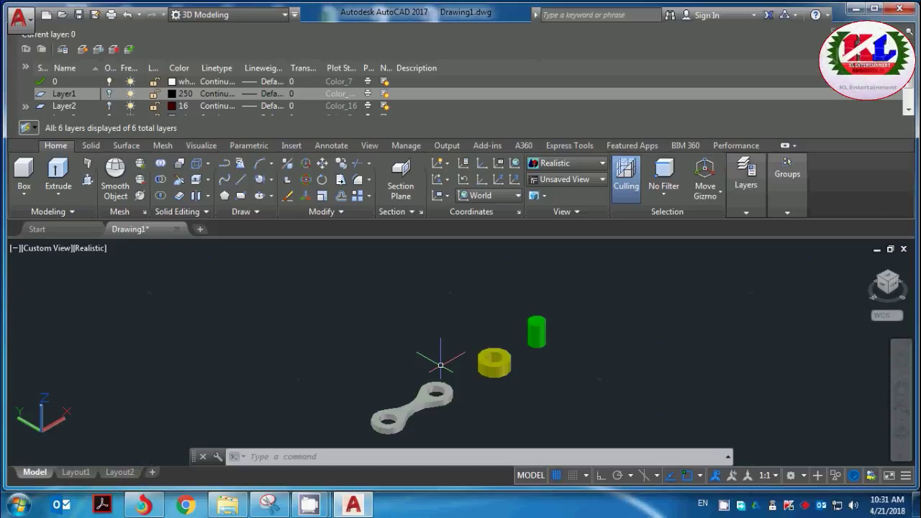
{"action": "scroll", "coordinate": [440, 366], "scroll_direction": "down", "scroll_amount": 3}
{"action": "scroll", "coordinate": [461, 363], "scroll_direction": "up", "scroll_amount": 3}
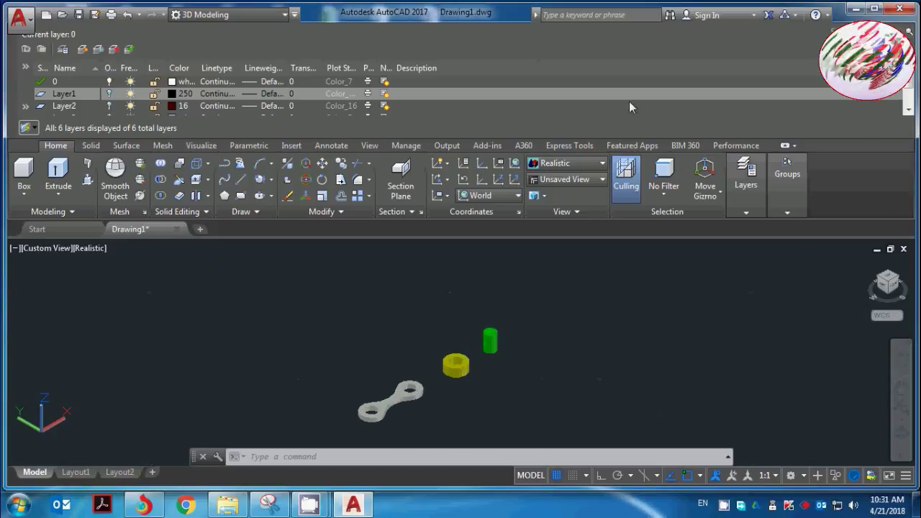
Examine the link, ring and pin solids up close and from different angles
{"action": "scroll", "coordinate": [424, 428], "scroll_direction": "up", "scroll_amount": 4}
{"action": "scroll", "coordinate": [436, 317], "scroll_direction": "down", "scroll_amount": 2}
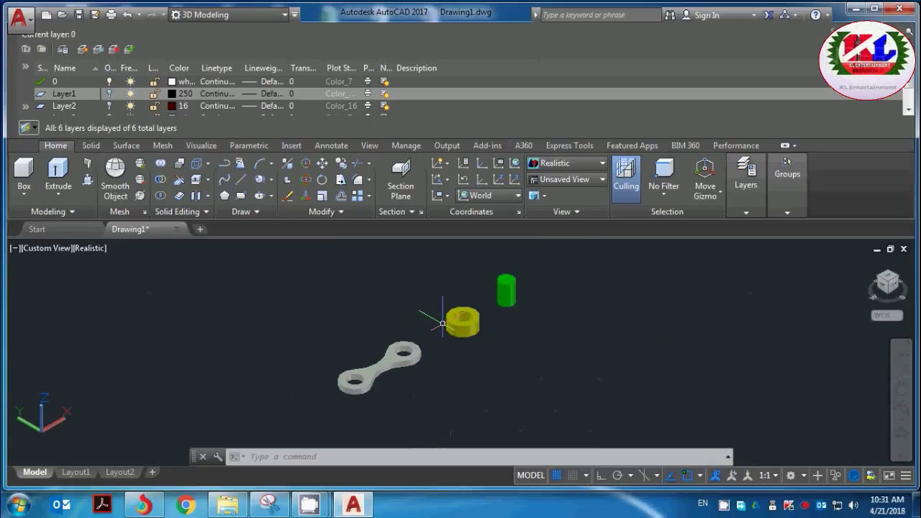
{"action": "scroll", "coordinate": [391, 329], "scroll_direction": "up", "scroll_amount": 2}
{"action": "scroll", "coordinate": [360, 379], "scroll_direction": "down", "scroll_amount": 3}
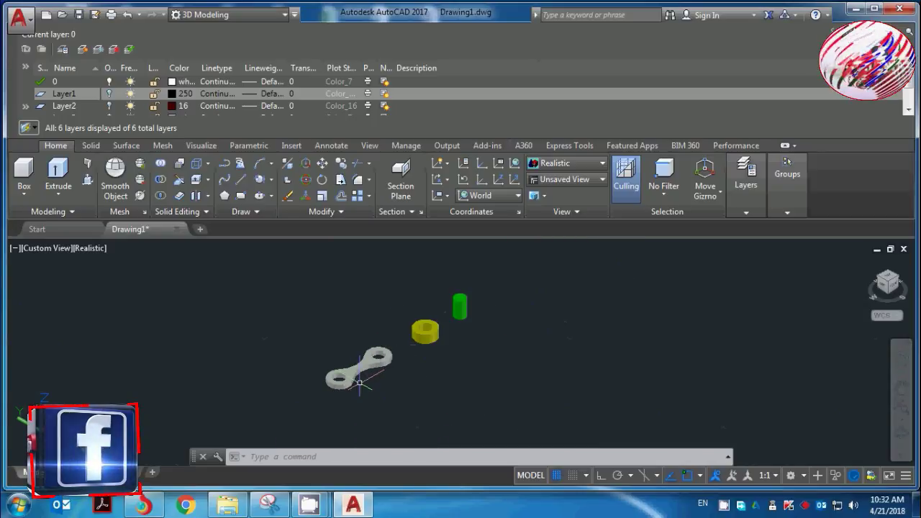
{"action": "scroll", "coordinate": [396, 311], "scroll_direction": "up", "scroll_amount": 4}
{"action": "scroll", "coordinate": [360, 282], "scroll_direction": "up", "scroll_amount": 3}
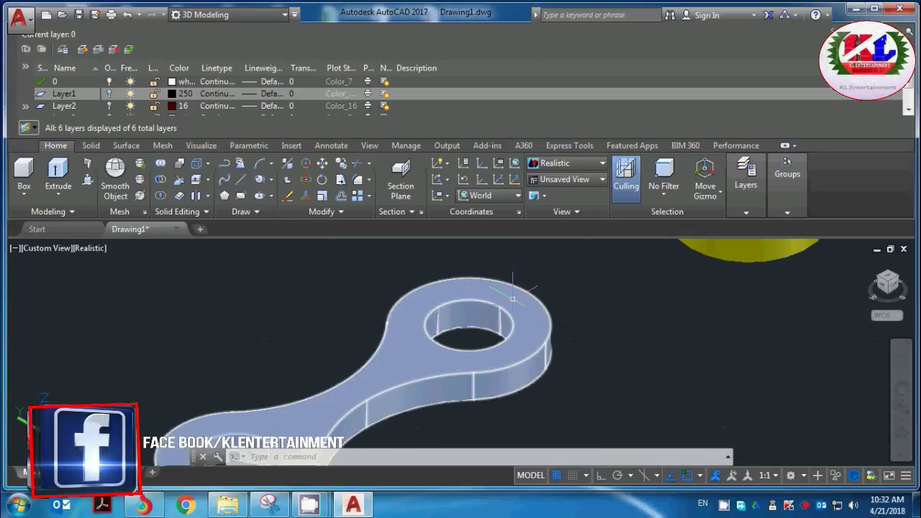
{"action": "middle_click_drag", "start_coordinate": [693, 360], "coordinate": [590, 328], "text": "shift"}
{"action": "scroll", "coordinate": [566, 305], "scroll_direction": "down", "scroll_amount": 3}
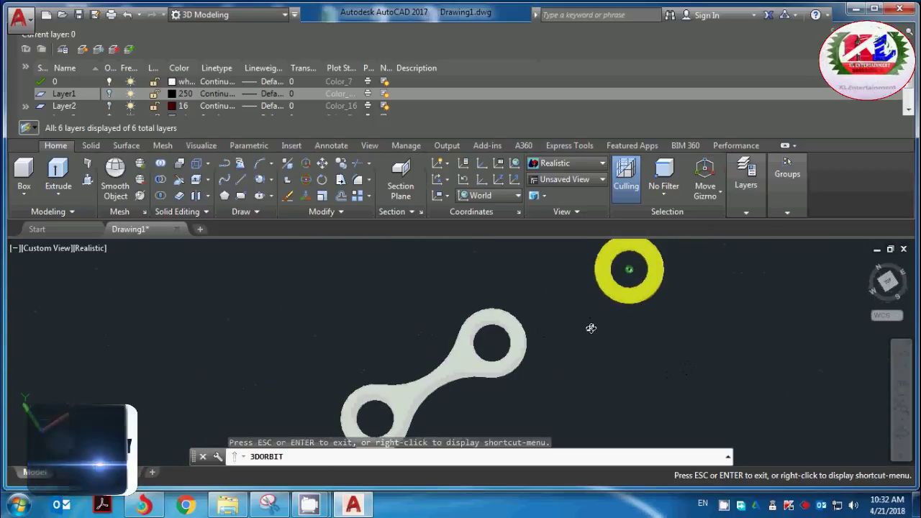
{"action": "middle_click_drag", "start_coordinate": [510, 342], "coordinate": [472, 278], "text": "shift"}
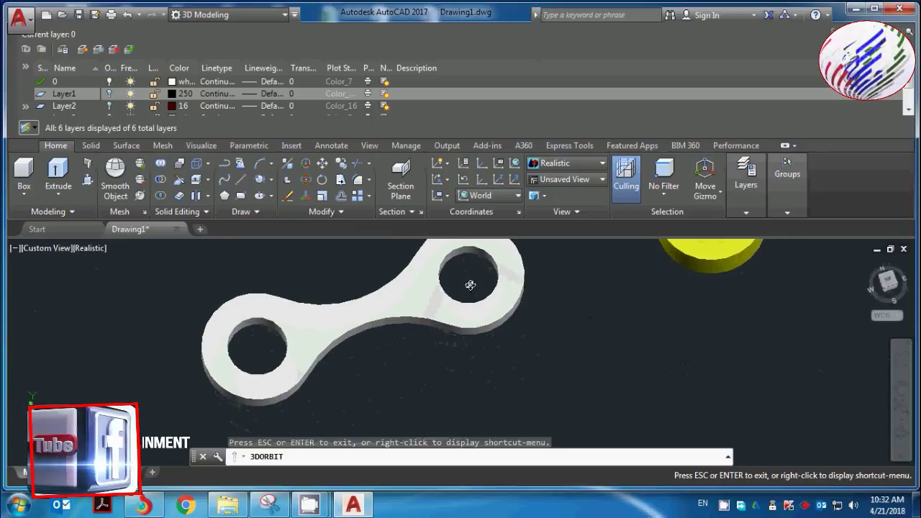
{"action": "scroll", "coordinate": [482, 288], "scroll_direction": "up", "scroll_amount": 3}
{"action": "scroll", "coordinate": [483, 288], "scroll_direction": "down", "scroll_amount": 4}
{"action": "scroll", "coordinate": [520, 302], "scroll_direction": "up", "scroll_amount": 4}
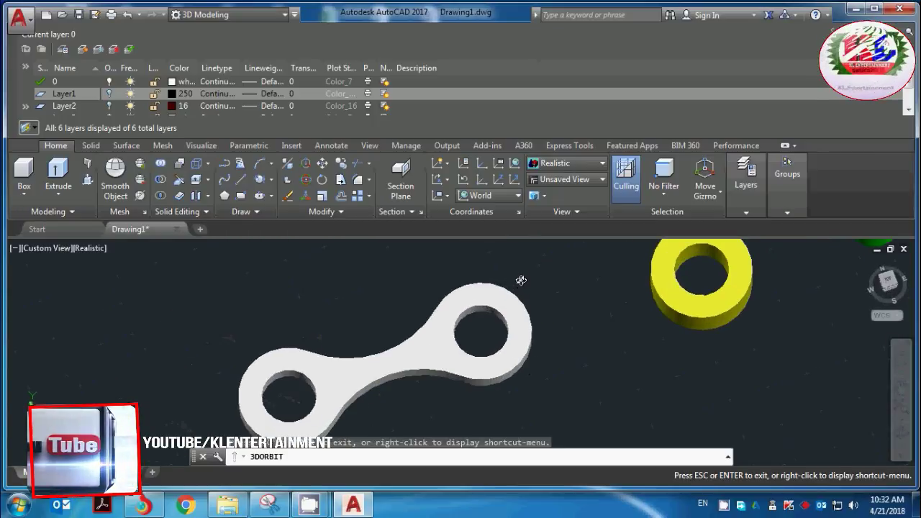
{"action": "key", "text": "Escape"}
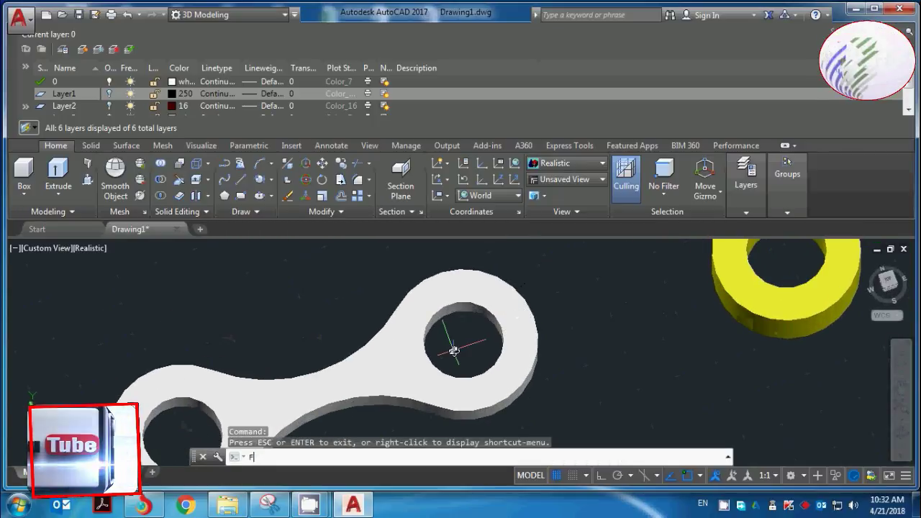
Start a fillet with radius 0.1 on the top edge of the link's hole nearest the ring
{"action": "type", "text": "F"}
{"action": "key", "text": "Return"}
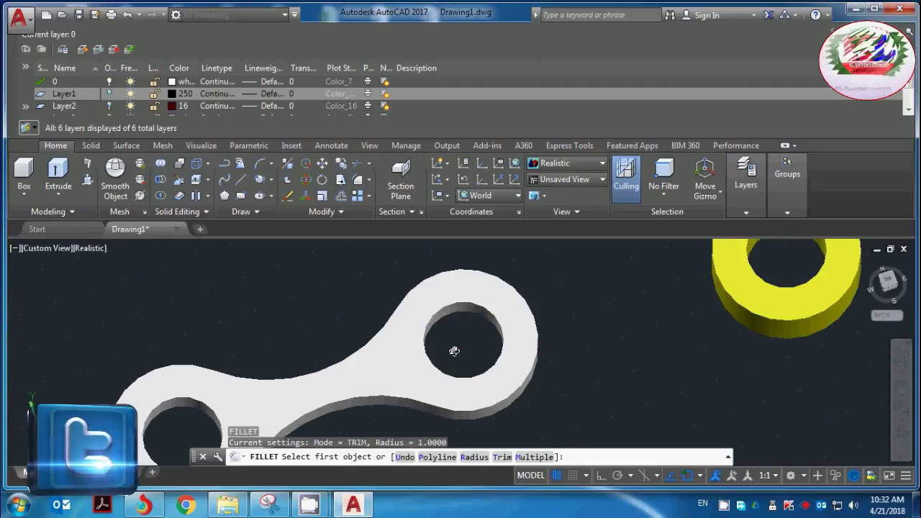
{"action": "key", "text": "Return"}
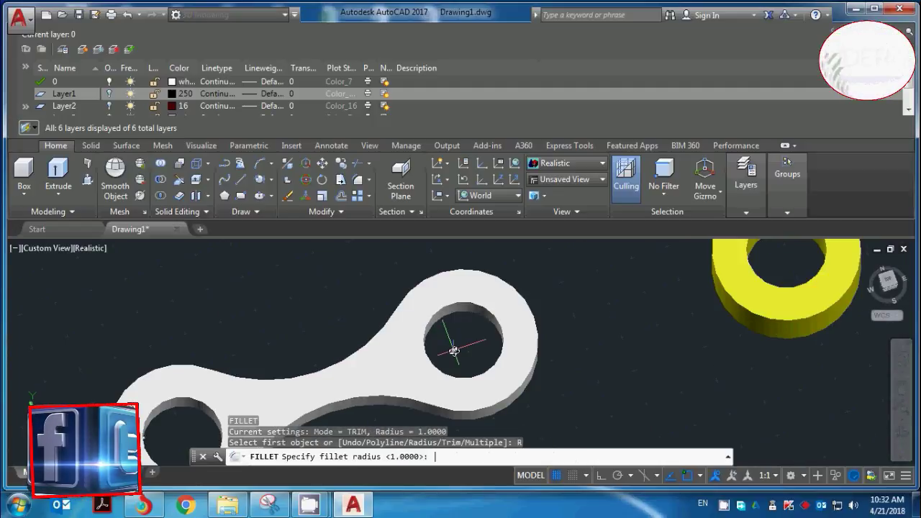
{"action": "type", "text": "0.1"}
{"action": "key", "text": "Return"}
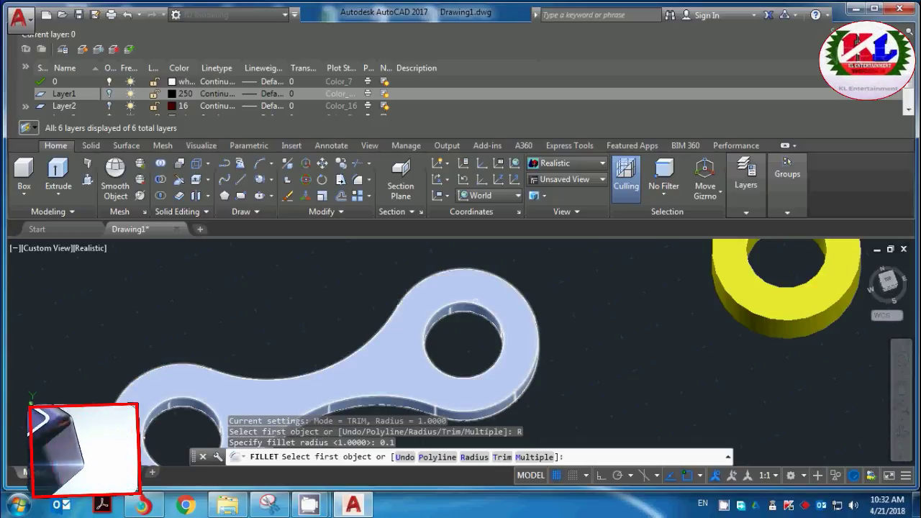
{"action": "left_click", "coordinate": [478, 305]}
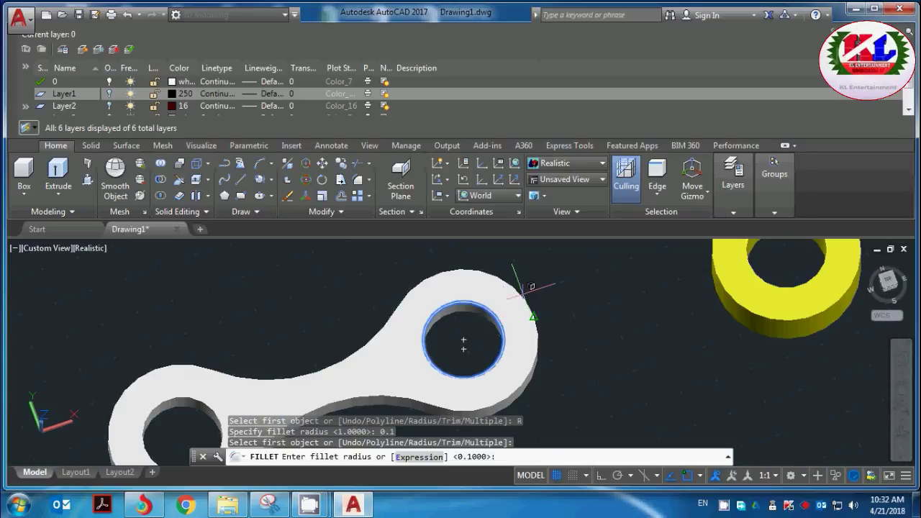
{"action": "key", "text": "Return"}
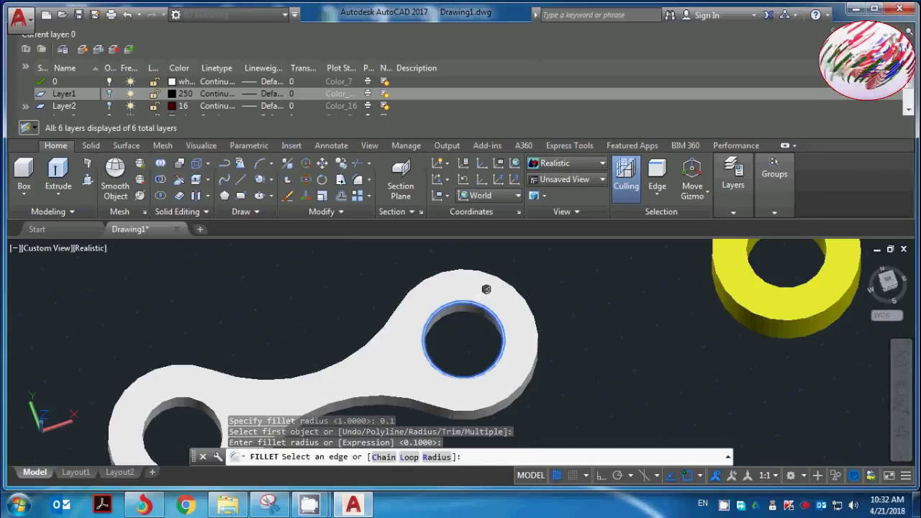
Add the link's remaining top outline edges and the other hole's top edge to the selection and apply the fillet
{"action": "left_click", "coordinate": [526, 379]}
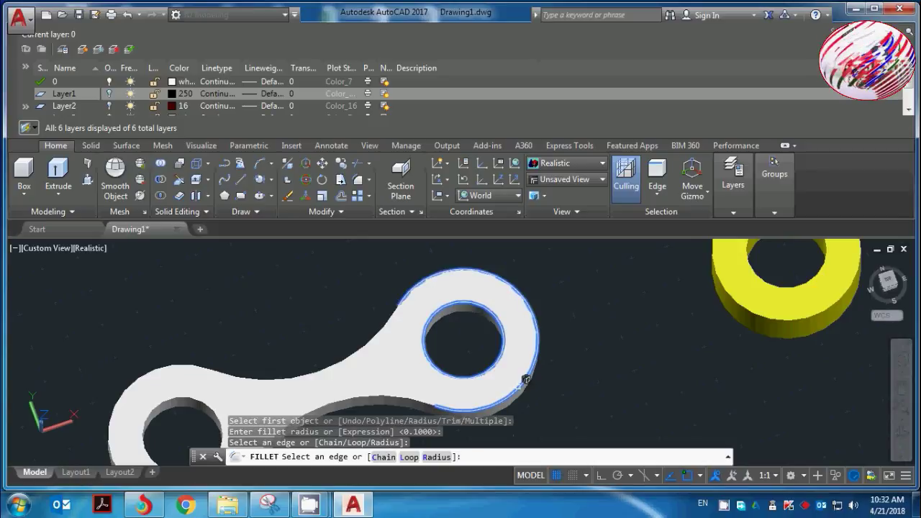
{"action": "left_click", "coordinate": [393, 319]}
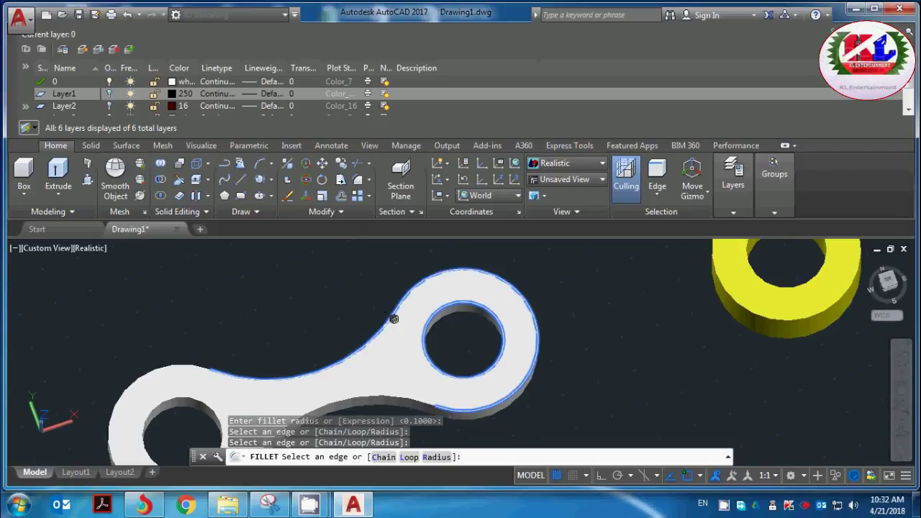
{"action": "left_click", "coordinate": [205, 366]}
{"action": "scroll", "coordinate": [213, 324], "scroll_direction": "down", "scroll_amount": 5}
{"action": "scroll", "coordinate": [226, 326], "scroll_direction": "up", "scroll_amount": 5}
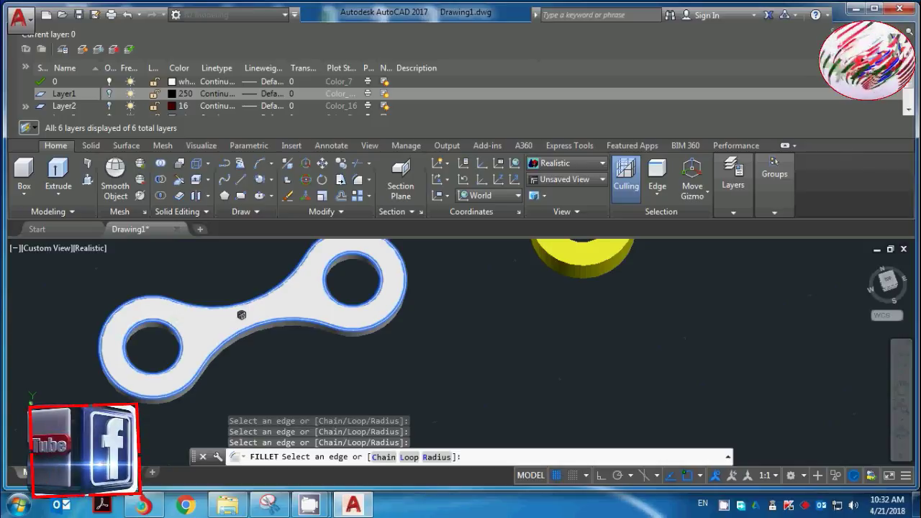
{"action": "key", "text": "Return"}
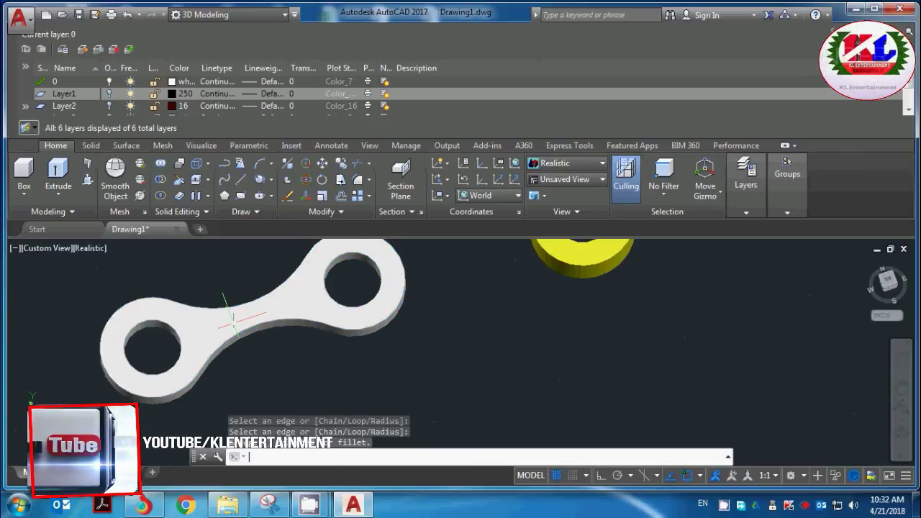
Examine the link's rounded top edges up close and orbit round to its underside
{"action": "scroll", "coordinate": [259, 308], "scroll_direction": "up", "scroll_amount": 5}
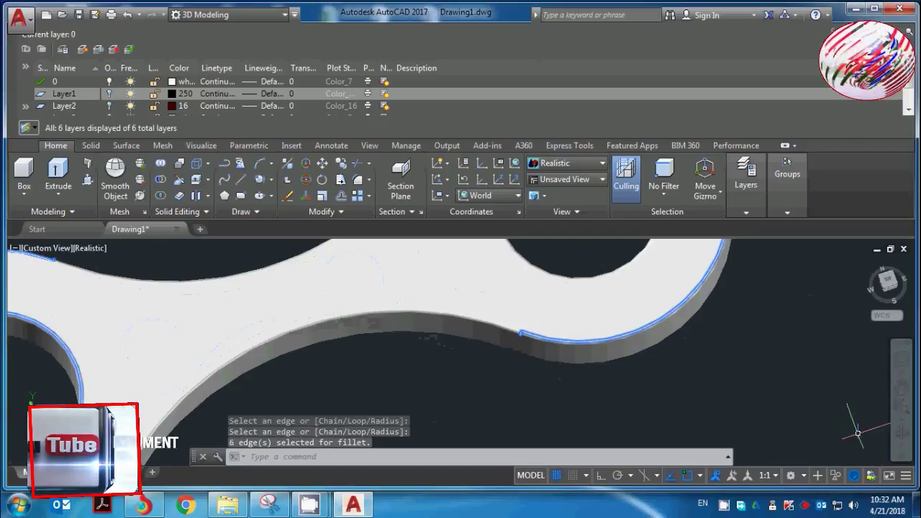
{"action": "left_click", "coordinate": [900, 432]}
{"action": "left_click_drag", "start_coordinate": [758, 362], "coordinate": [766, 339]}
{"action": "left_click_drag", "start_coordinate": [394, 293], "coordinate": [551, 340]}
{"action": "scroll", "coordinate": [439, 333], "scroll_direction": "down", "scroll_amount": 3}
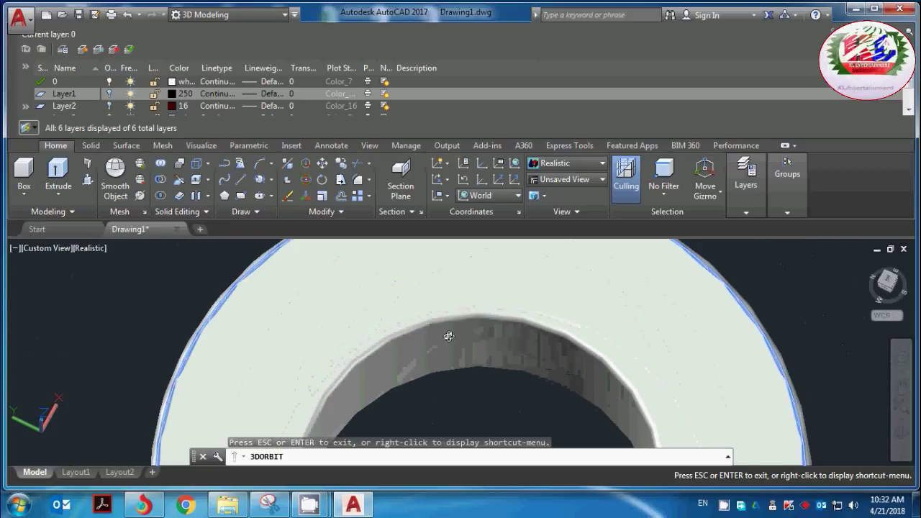
{"action": "key", "text": "Escape"}
{"action": "scroll", "coordinate": [460, 333], "scroll_direction": "down", "scroll_amount": 5}
{"action": "scroll", "coordinate": [593, 332], "scroll_direction": "down", "scroll_amount": 3}
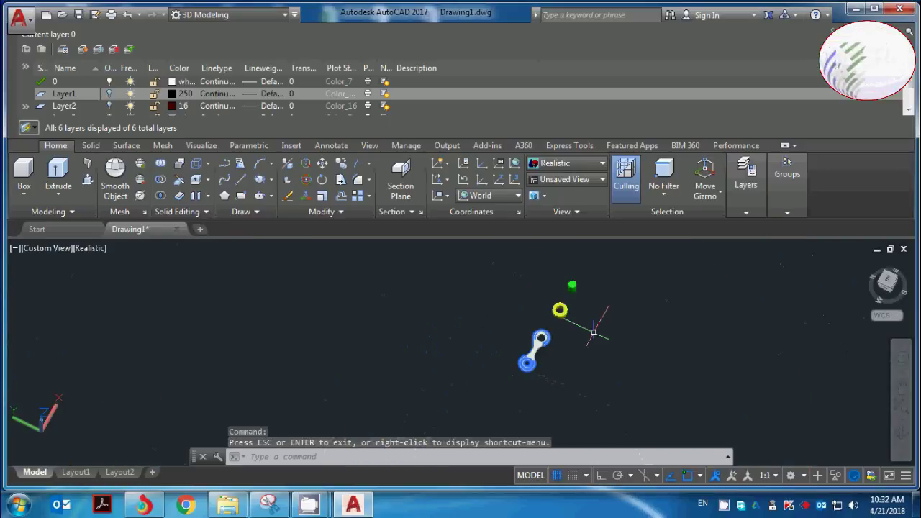
{"action": "key", "text": "Escape"}
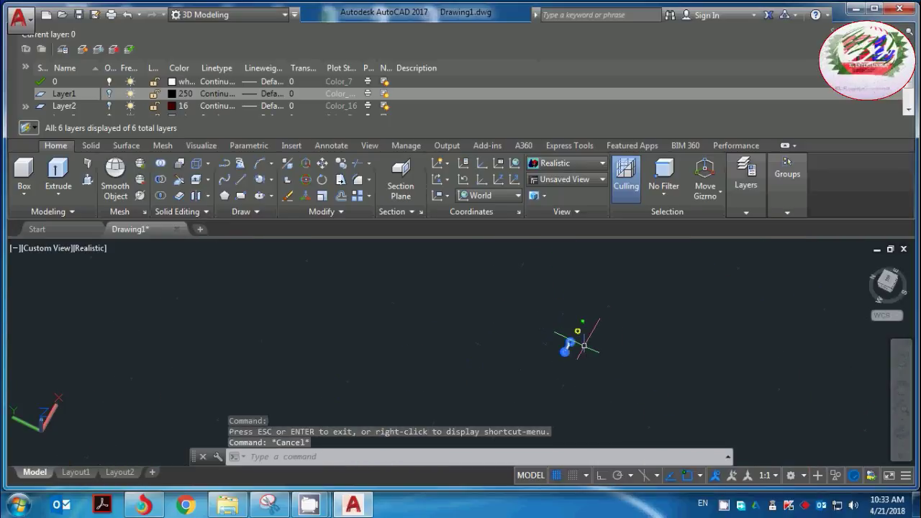
{"action": "scroll", "coordinate": [637, 360], "scroll_direction": "up", "scroll_amount": 5}
{"action": "left_click", "coordinate": [901, 434]}
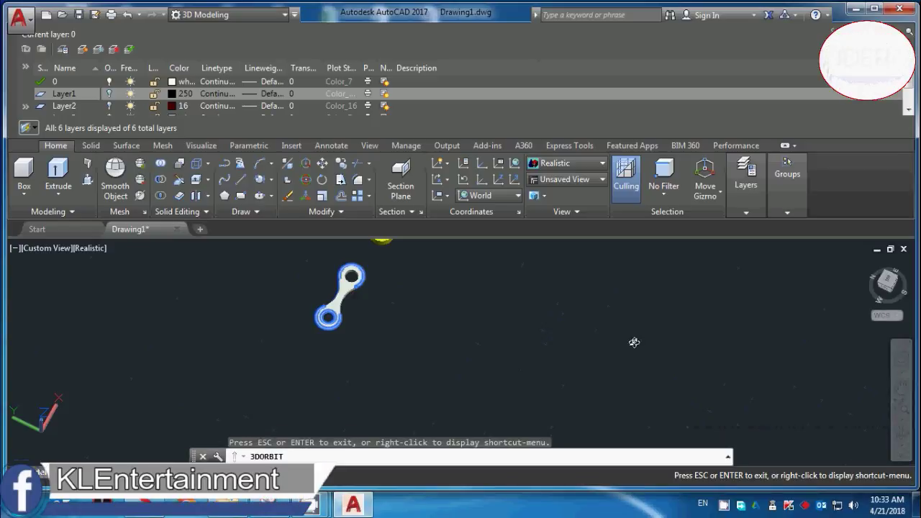
{"action": "left_click_drag", "start_coordinate": [634, 341], "coordinate": [450, 254]}
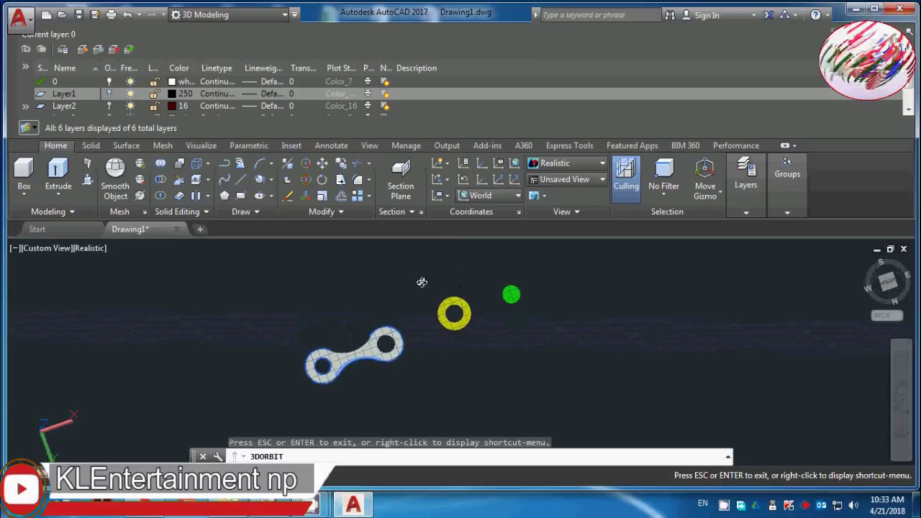
{"action": "scroll", "coordinate": [388, 353], "scroll_direction": "up", "scroll_amount": 6}
{"action": "key", "text": "Escape"}
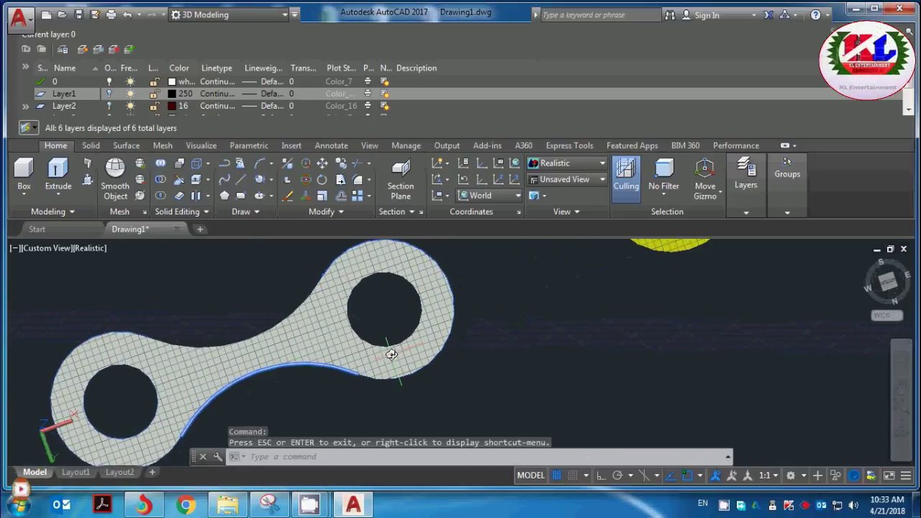
Start a fillet with radius 0.1 on the underside edge of the link's hole nearest the ring
{"action": "type", "text": "F"}
{"action": "key", "text": "Return"}
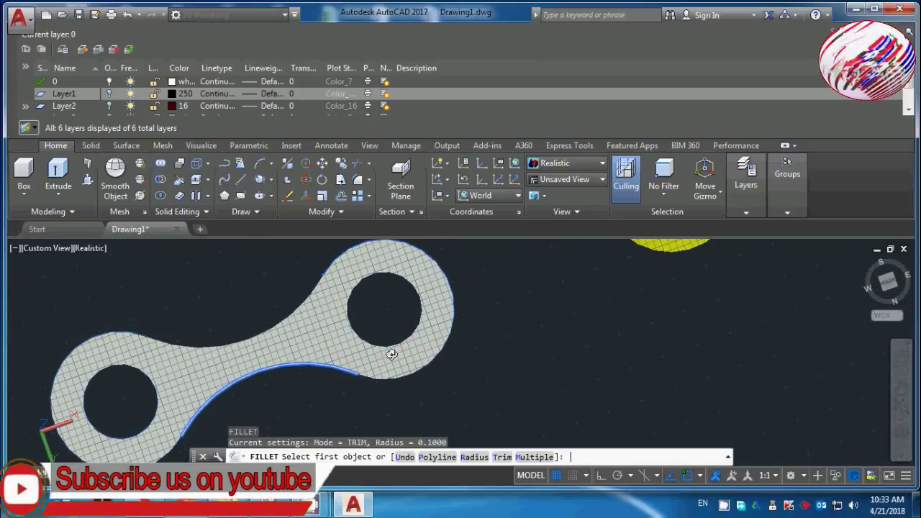
{"action": "type", "text": "R"}
{"action": "key", "text": "Return"}
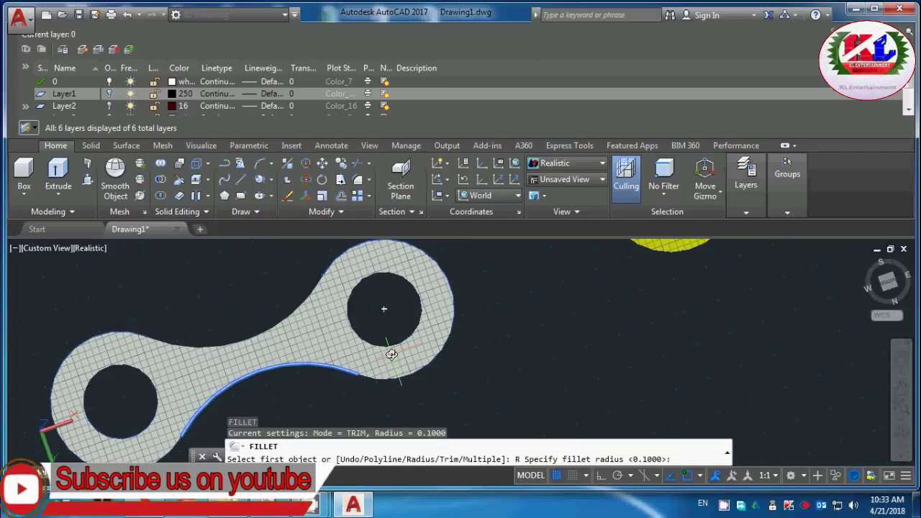
{"action": "type", "text": "0.1"}
{"action": "key", "text": "Return"}
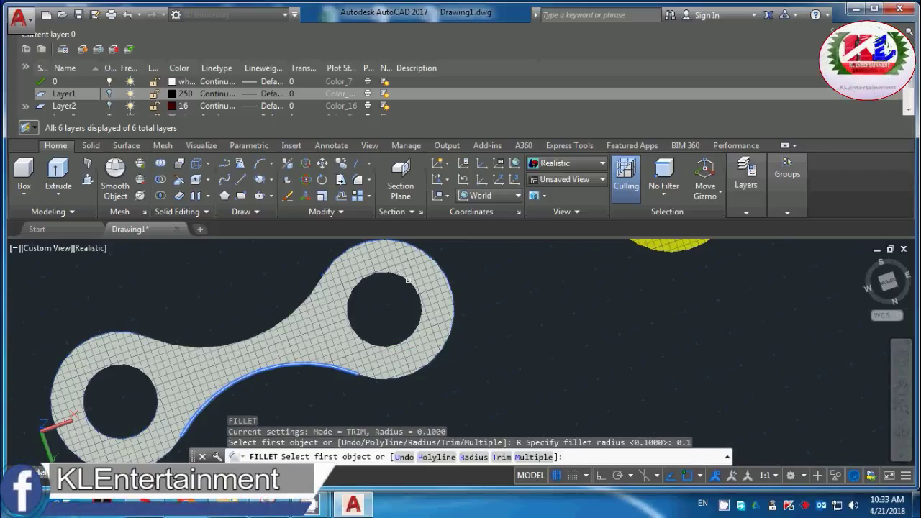
{"action": "left_click", "coordinate": [407, 280]}
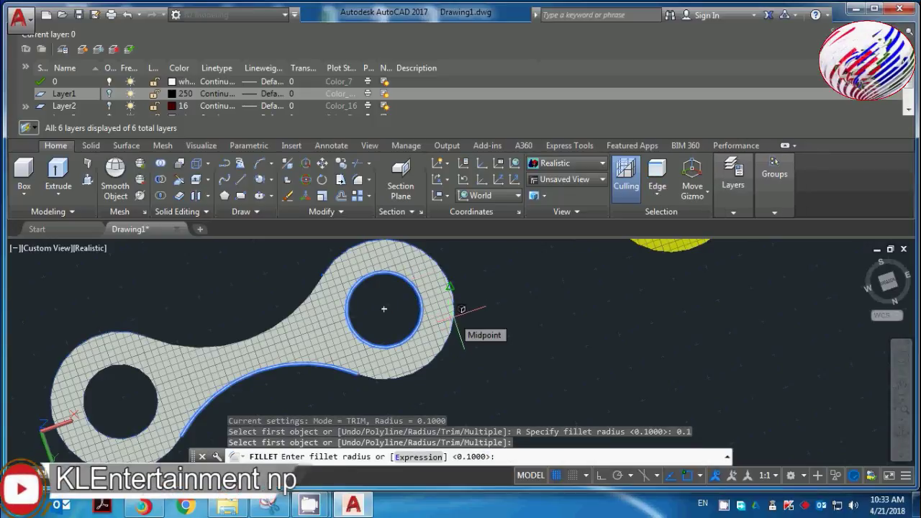
{"action": "type", "text": "0.1"}
{"action": "key", "text": "Return"}
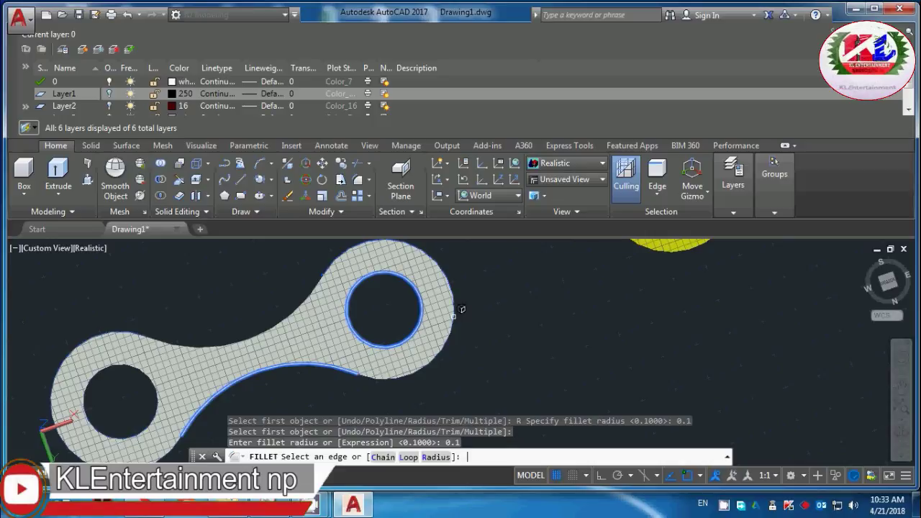
Add the link's other concave side edge and the rounded end around the hole nearest the ring to the underside fillet selection
{"action": "left_click", "coordinate": [316, 287]}
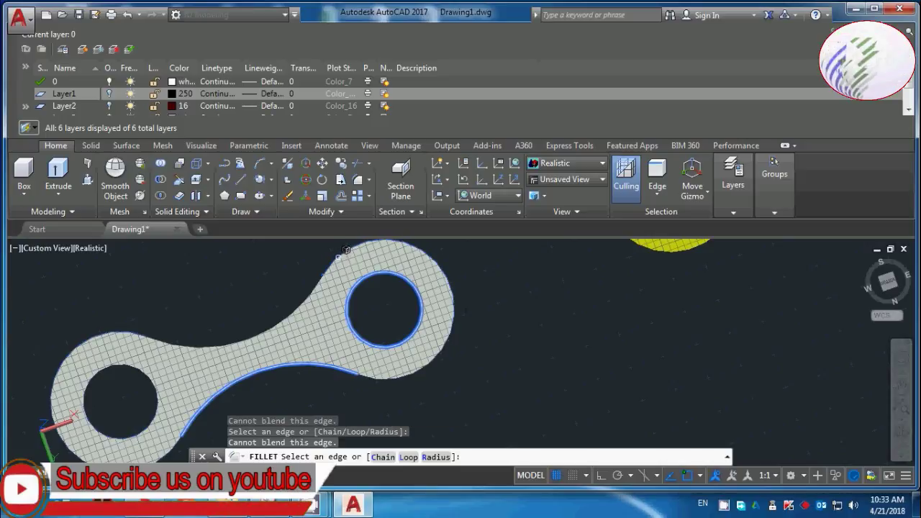
{"action": "left_click", "coordinate": [325, 281]}
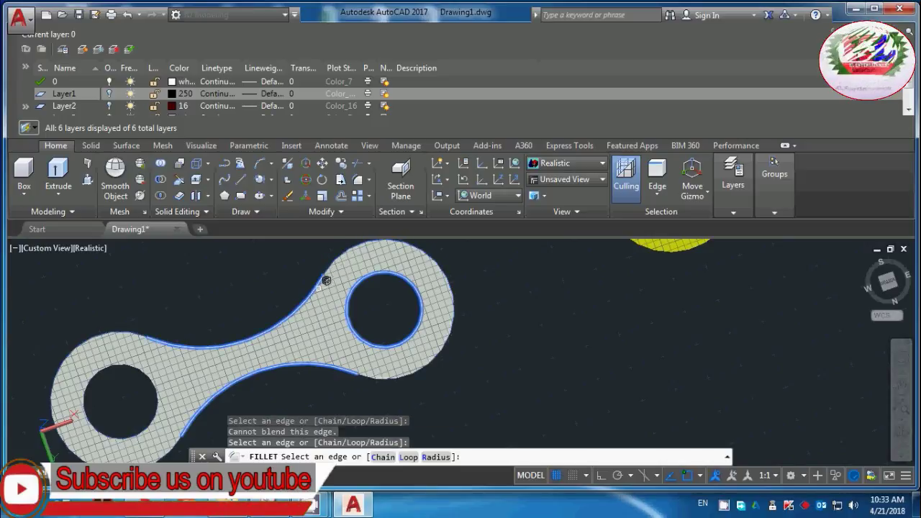
{"action": "left_click", "coordinate": [394, 370]}
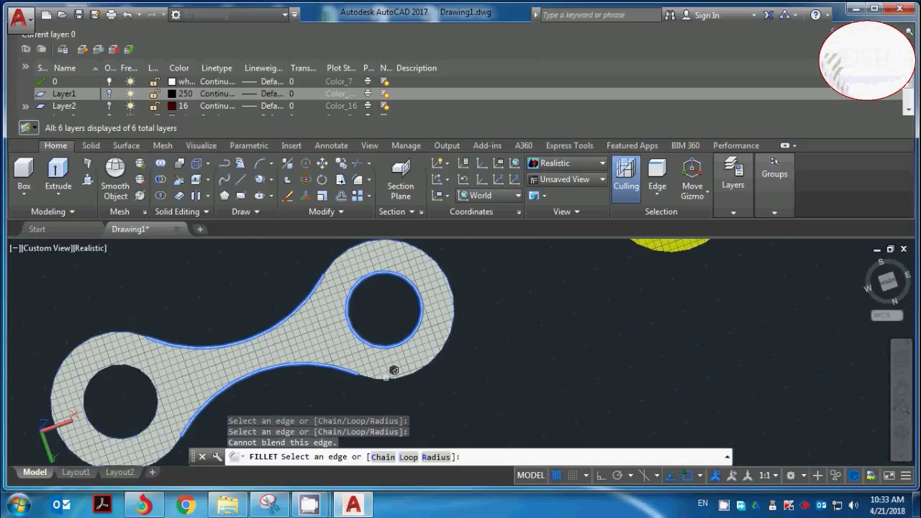
{"action": "scroll", "coordinate": [446, 341], "scroll_direction": "up", "scroll_amount": 5}
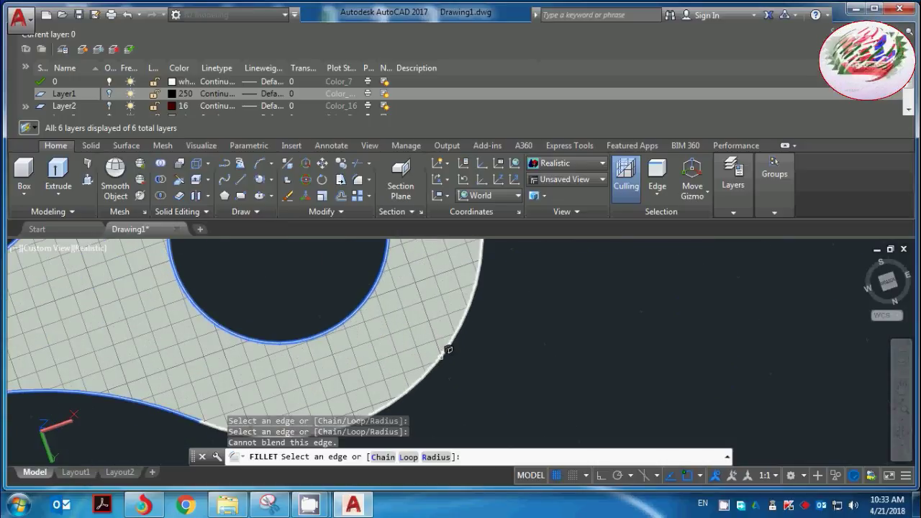
{"action": "scroll", "coordinate": [360, 335], "scroll_direction": "down", "scroll_amount": 5}
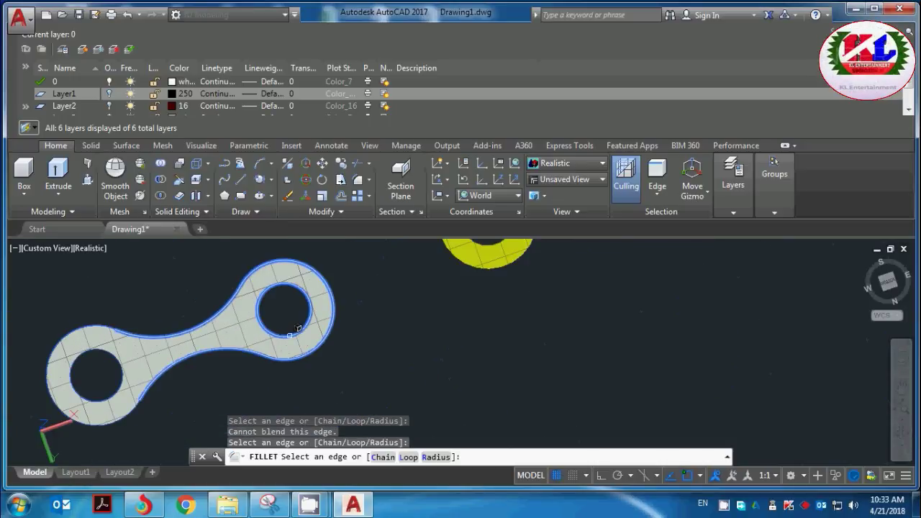
Add the far rounded end's outline and its hole edge to the selection and try to apply the underside fillet
{"action": "left_click", "coordinate": [100, 326]}
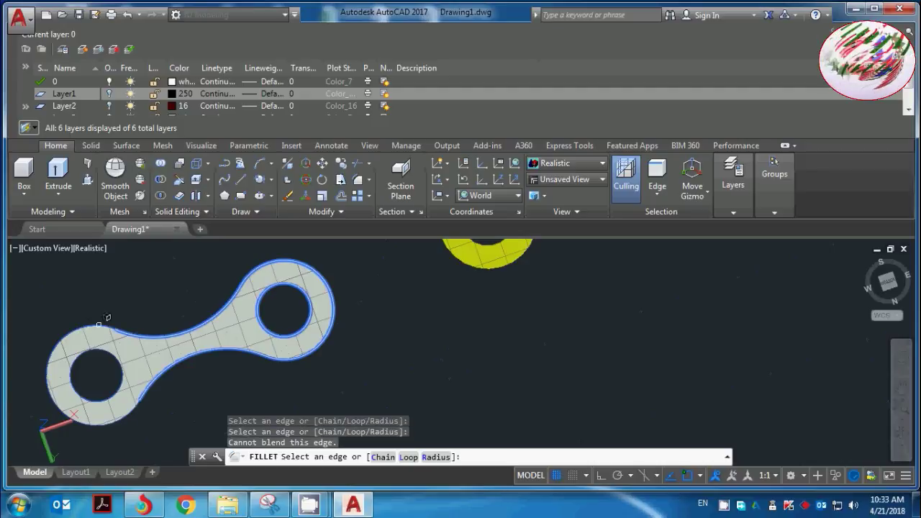
{"action": "scroll", "coordinate": [129, 419], "scroll_direction": "up", "scroll_amount": 5}
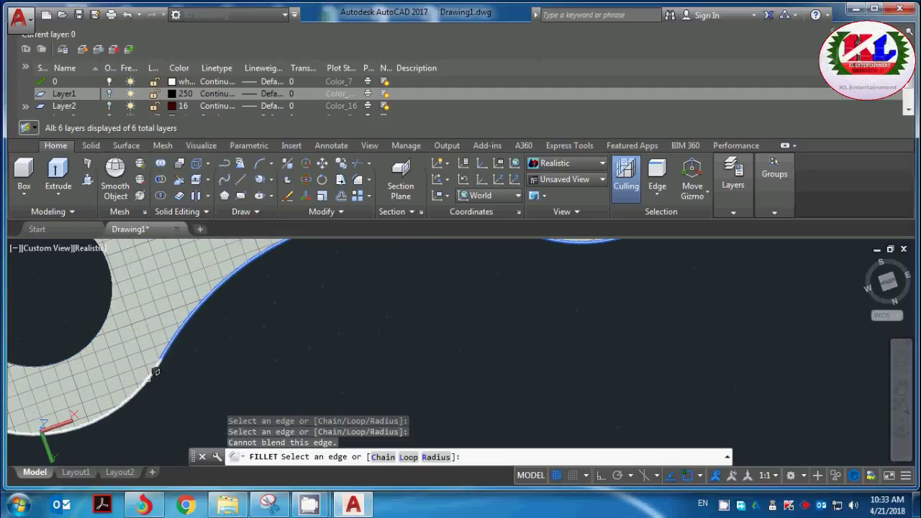
{"action": "left_click", "coordinate": [155, 372]}
{"action": "scroll", "coordinate": [155, 371], "scroll_direction": "down", "scroll_amount": 5}
{"action": "scroll", "coordinate": [136, 298], "scroll_direction": "up", "scroll_amount": 5}
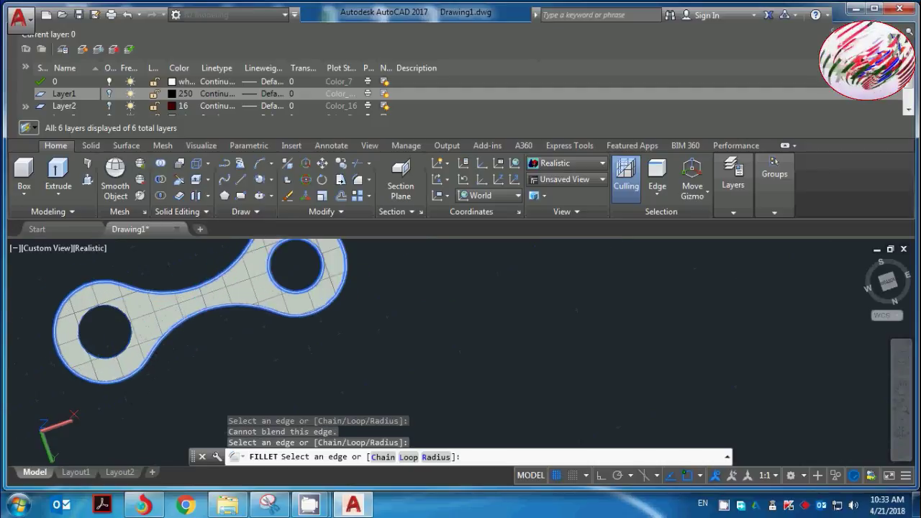
{"action": "left_click", "coordinate": [137, 294]}
{"action": "scroll", "coordinate": [220, 300], "scroll_direction": "down", "scroll_amount": 5}
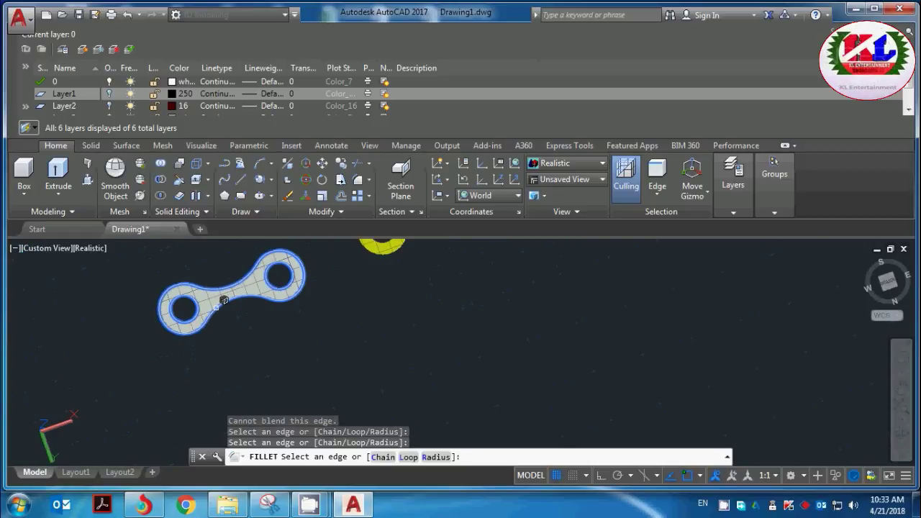
{"action": "key", "text": "Return"}
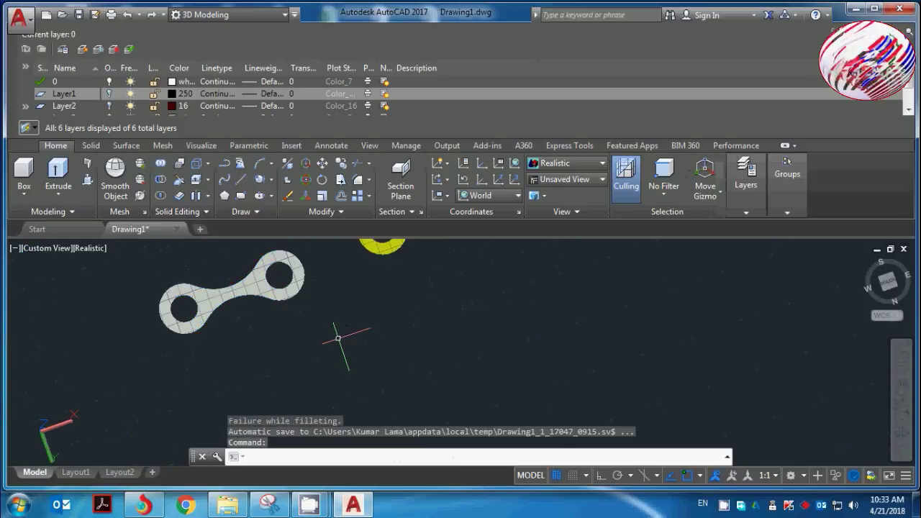
Examine the link's underside edges up close
{"action": "scroll", "coordinate": [266, 259], "scroll_direction": "up", "scroll_amount": 2}
{"action": "scroll", "coordinate": [266, 256], "scroll_direction": "up", "scroll_amount": 5}
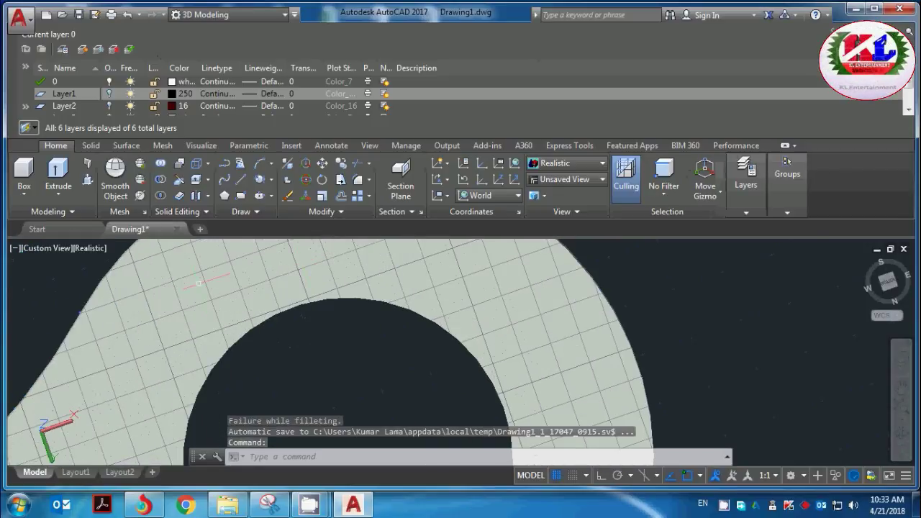
{"action": "scroll", "coordinate": [209, 331], "scroll_direction": "down", "scroll_amount": 5}
{"action": "scroll", "coordinate": [209, 331], "scroll_direction": "up", "scroll_amount": 4}
{"action": "scroll", "coordinate": [185, 366], "scroll_direction": "up", "scroll_amount": 8}
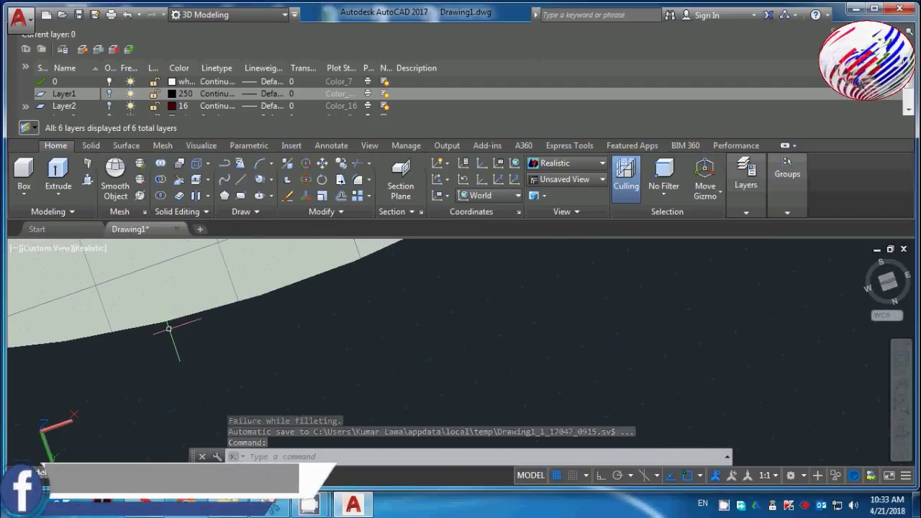
{"action": "scroll", "coordinate": [164, 305], "scroll_direction": "up", "scroll_amount": 5}
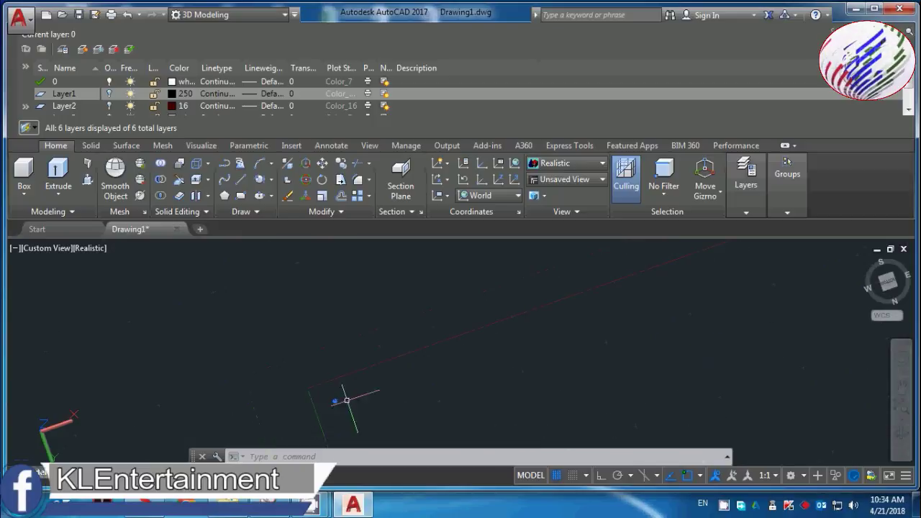
{"action": "scroll", "coordinate": [346, 401], "scroll_direction": "up", "scroll_amount": 5}
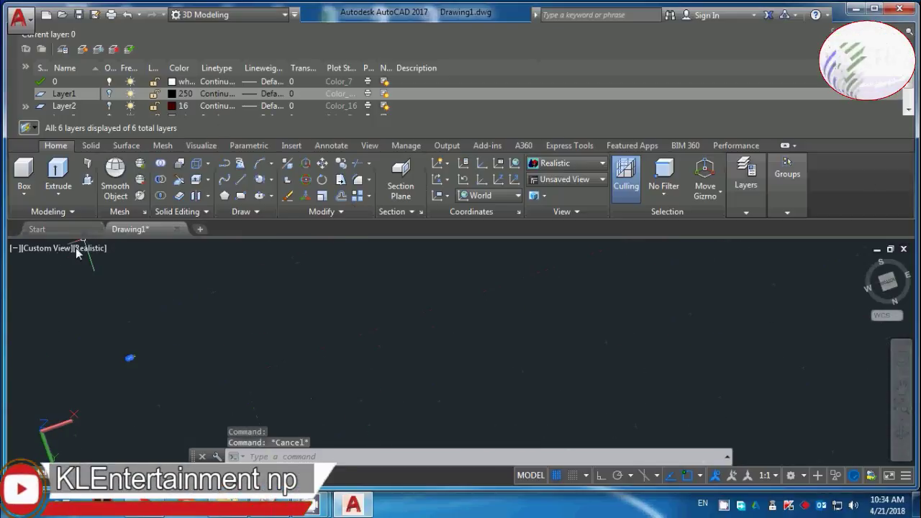
Switch to the Top view with the link, ring and pin framed
{"action": "left_click", "coordinate": [45, 248]}
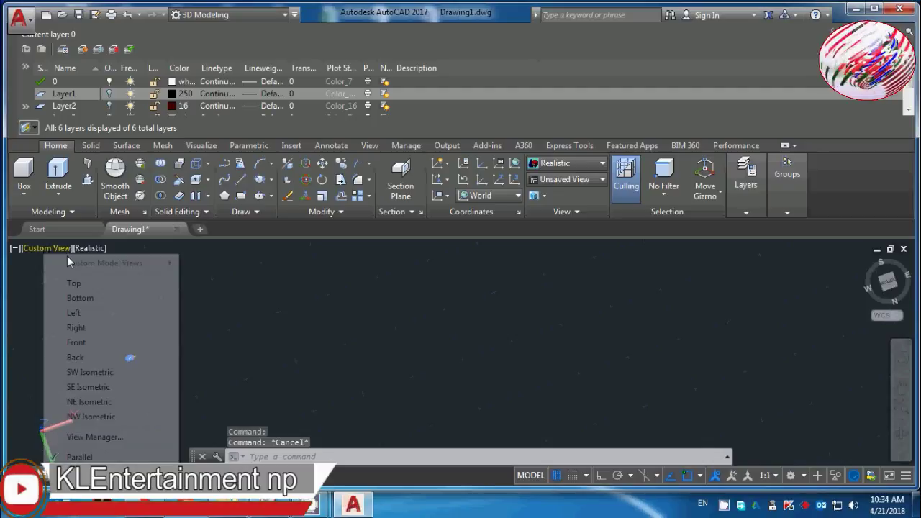
{"action": "left_click", "coordinate": [94, 283]}
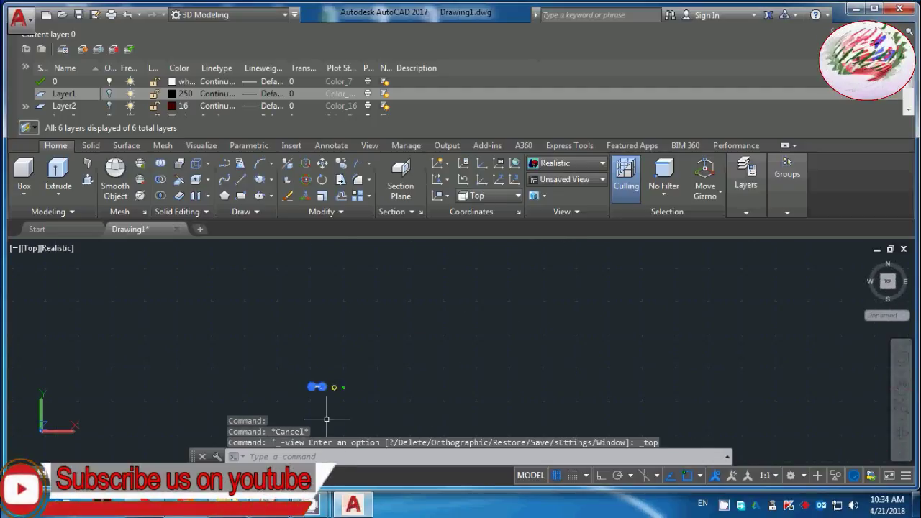
{"action": "scroll", "coordinate": [328, 403], "scroll_direction": "up", "scroll_amount": 8}
{"action": "scroll", "coordinate": [292, 287], "scroll_direction": "up", "scroll_amount": 3}
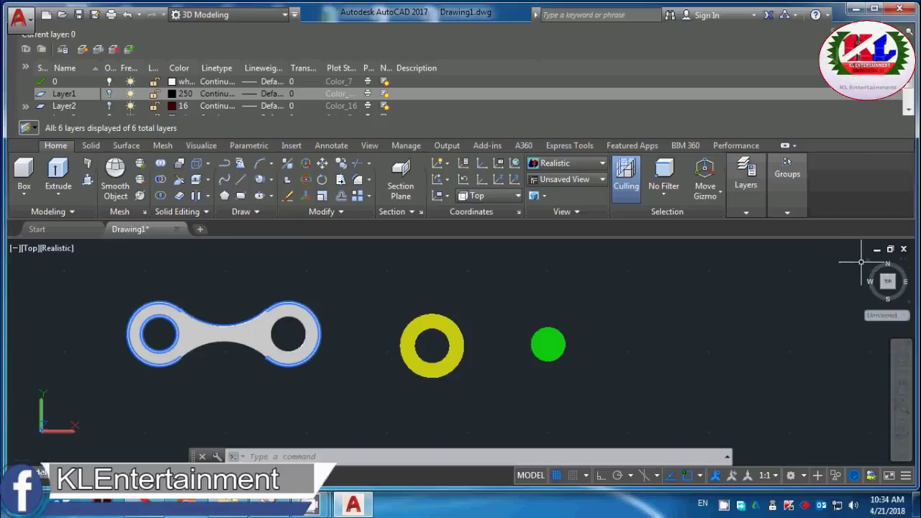
Orbit to an angled view from above and set the projection to Parallel, framing the link, ring and pin
{"action": "middle_click_drag", "start_coordinate": [868, 260], "coordinate": [601, 295], "text": "shift"}
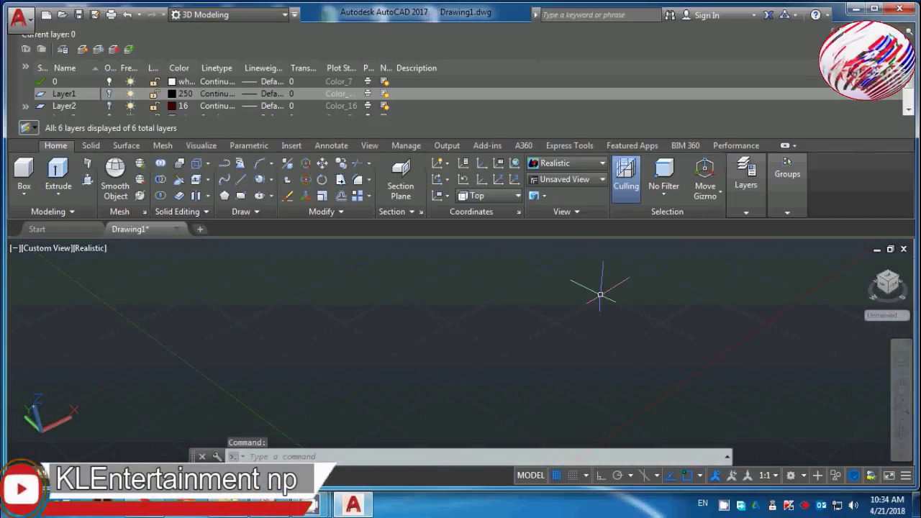
{"action": "right_click", "coordinate": [869, 260]}
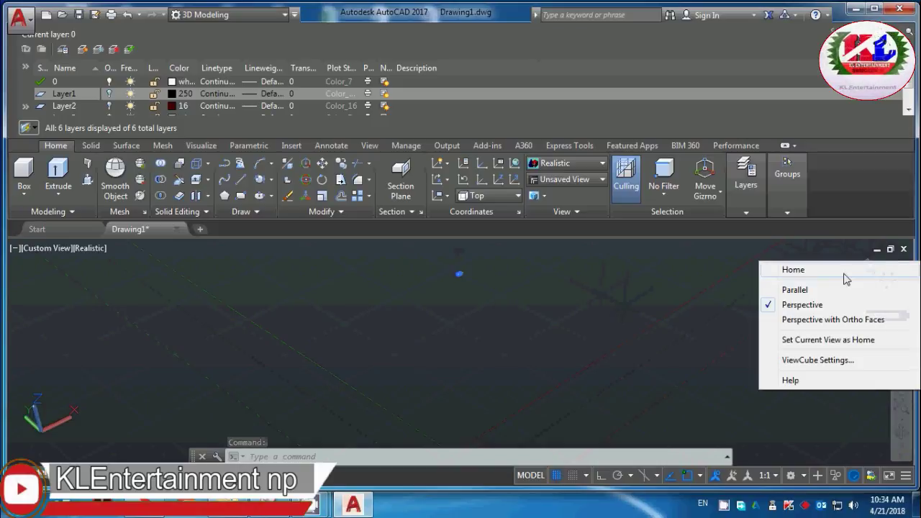
{"action": "left_click", "coordinate": [792, 288]}
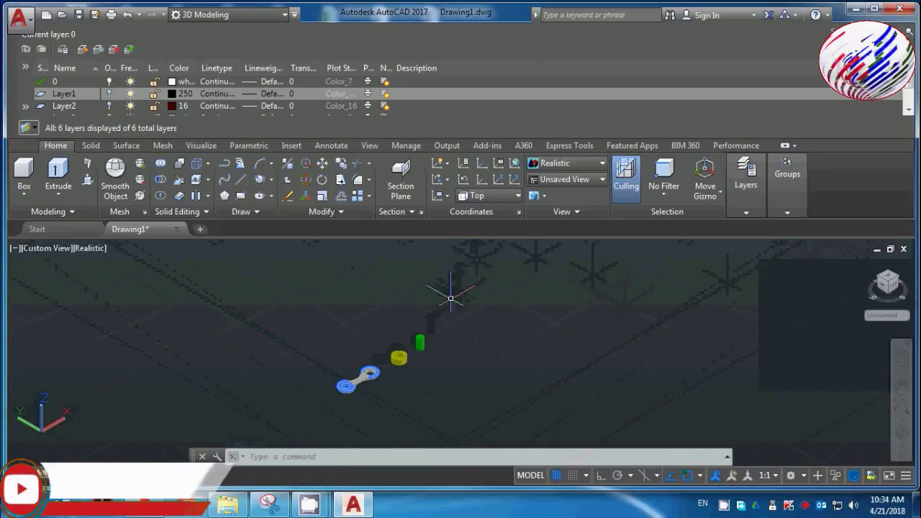
{"action": "scroll", "coordinate": [368, 374], "scroll_direction": "up", "scroll_amount": 3}
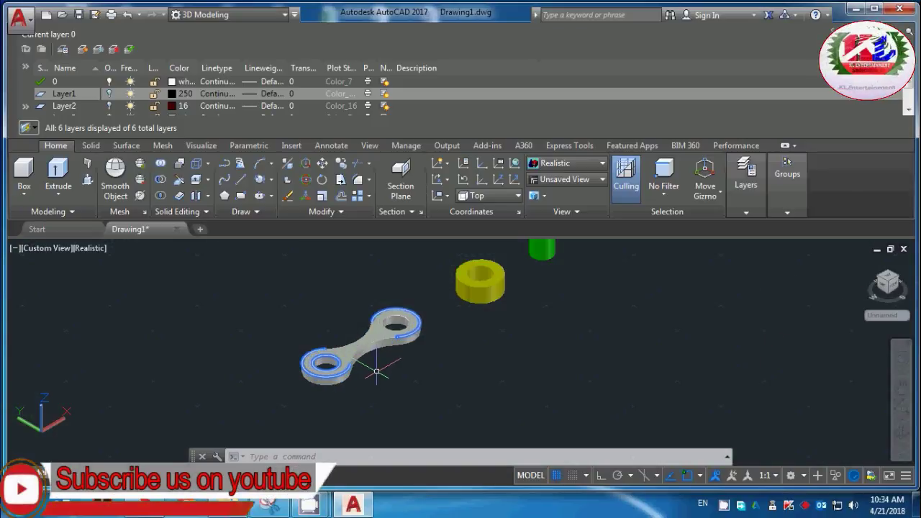
{"action": "scroll", "coordinate": [372, 370], "scroll_direction": "up", "scroll_amount": 1}
{"action": "scroll", "coordinate": [388, 358], "scroll_direction": "down", "scroll_amount": 3}
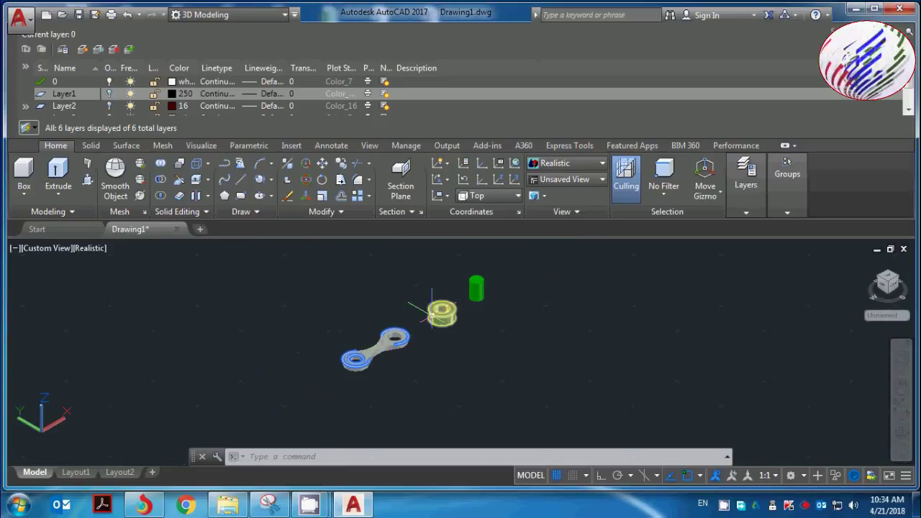
{"action": "scroll", "coordinate": [432, 314], "scroll_direction": "up", "scroll_amount": 3}
{"action": "scroll", "coordinate": [502, 301], "scroll_direction": "down", "scroll_amount": 2}
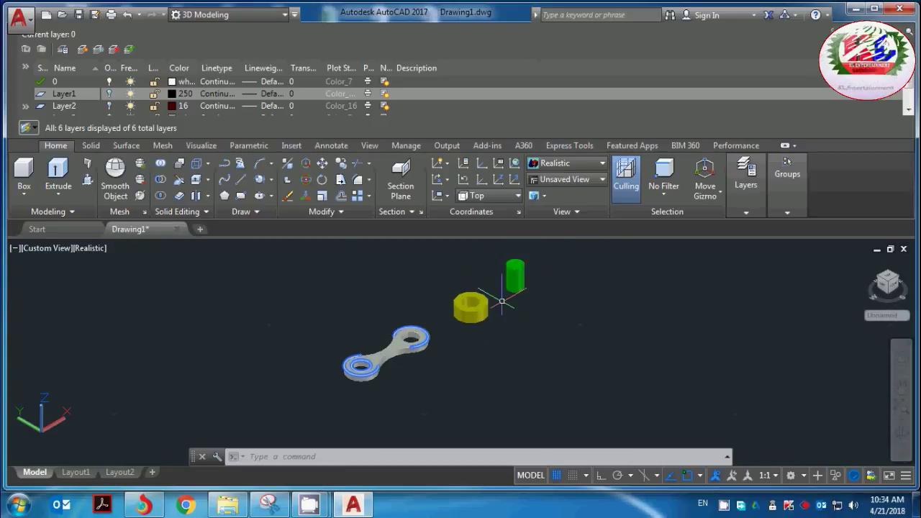
{"action": "scroll", "coordinate": [502, 301], "scroll_direction": "up", "scroll_amount": 2}
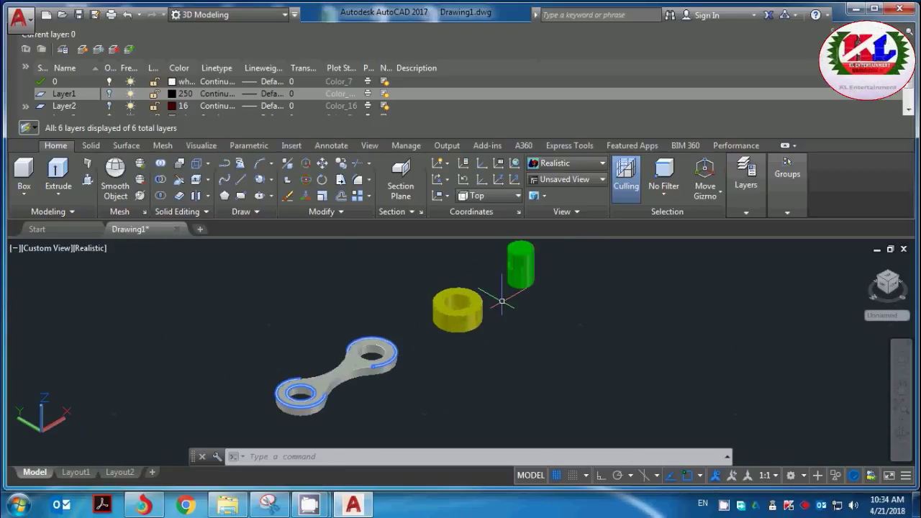
Copy the link to a spot beyond the green pin, in line with the row of parts
{"action": "left_click", "coordinate": [336, 379]}
{"action": "type", "text": "cp"}
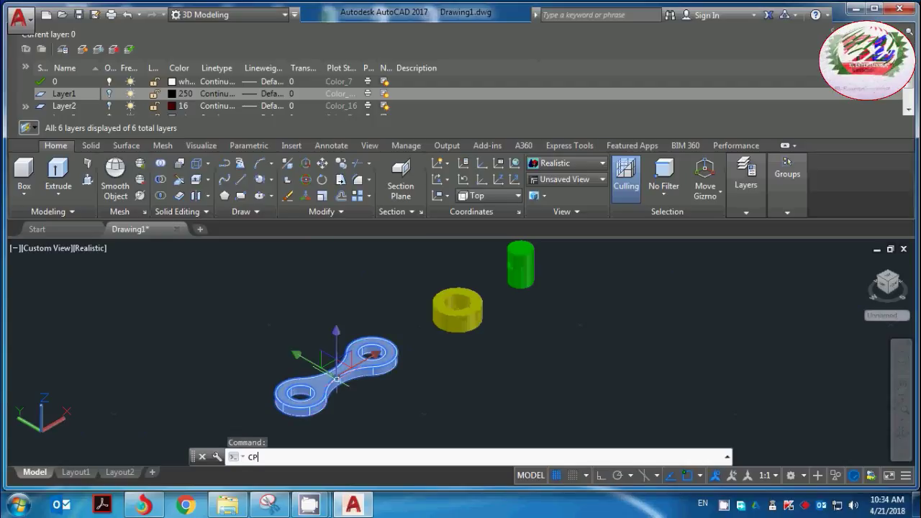
{"action": "key", "text": "Return"}
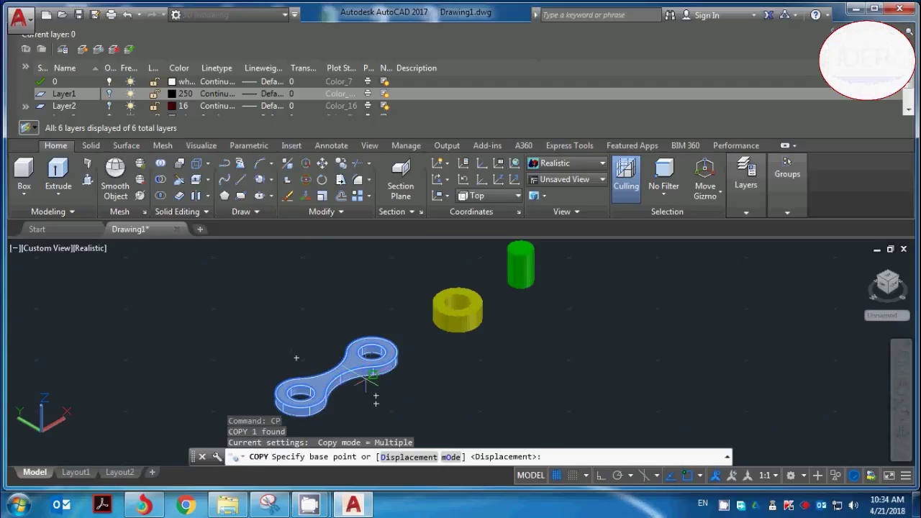
{"action": "left_click", "coordinate": [336, 365]}
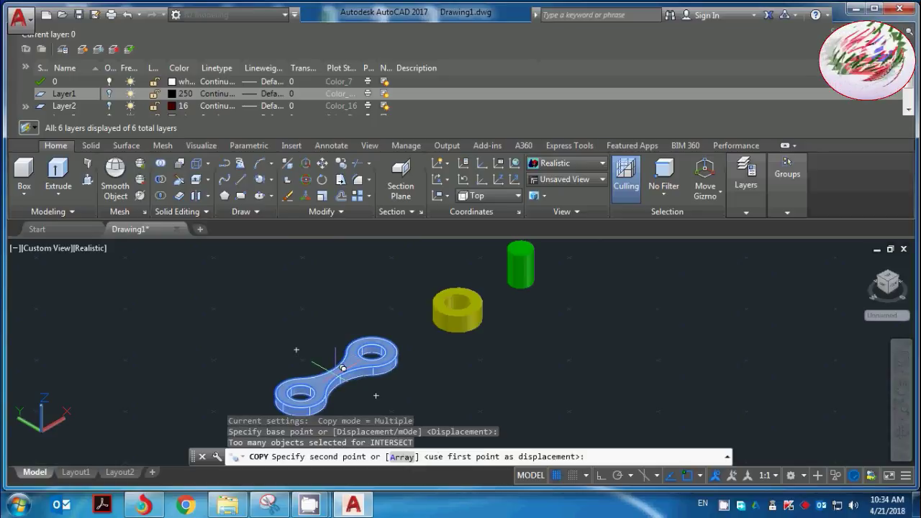
{"action": "scroll", "coordinate": [638, 309], "scroll_direction": "down", "scroll_amount": 6}
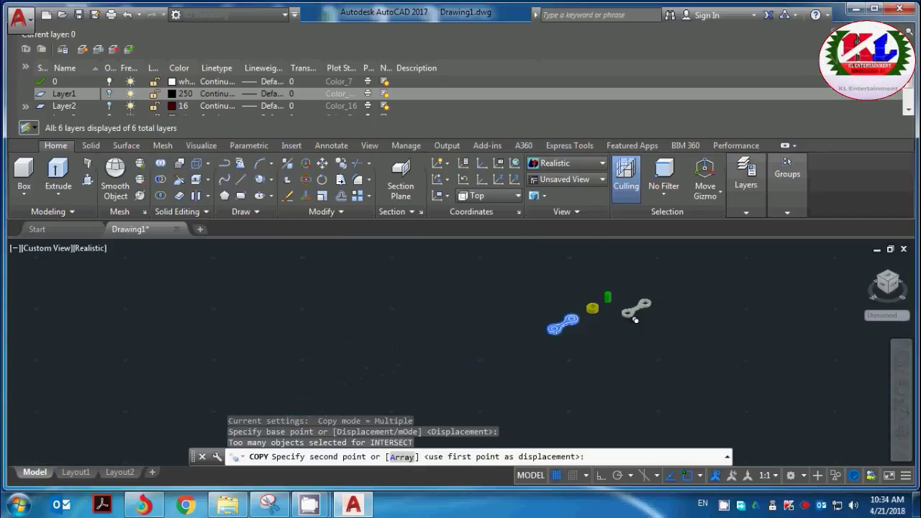
{"action": "scroll", "coordinate": [651, 299], "scroll_direction": "up", "scroll_amount": 5}
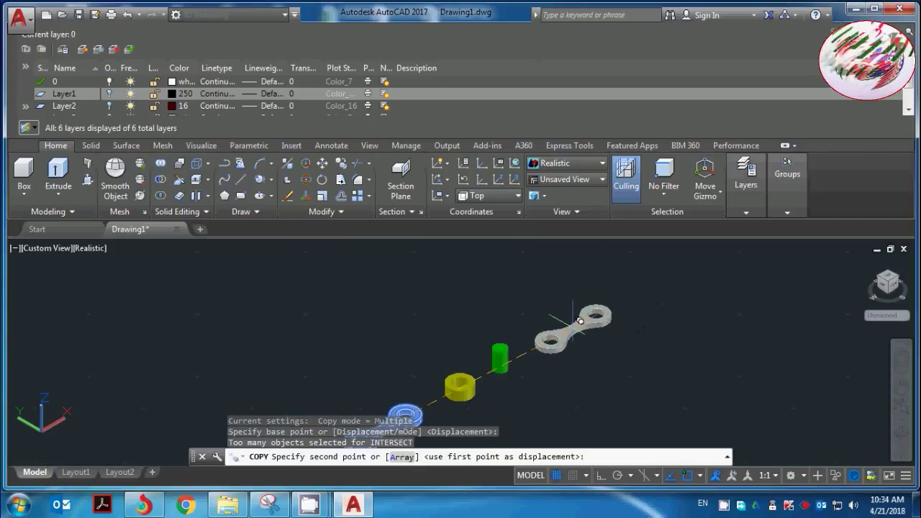
{"action": "left_click", "coordinate": [580, 320]}
{"action": "scroll", "coordinate": [624, 301], "scroll_direction": "up", "scroll_amount": 4}
{"action": "key", "text": "Escape"}
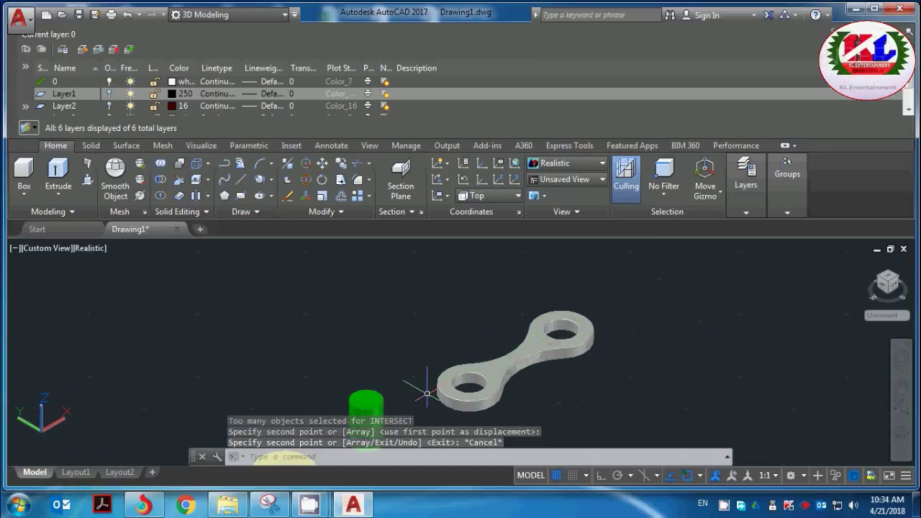
{"action": "scroll", "coordinate": [386, 408], "scroll_direction": "down", "scroll_amount": 2}
{"action": "scroll", "coordinate": [382, 414], "scroll_direction": "up", "scroll_amount": 4}
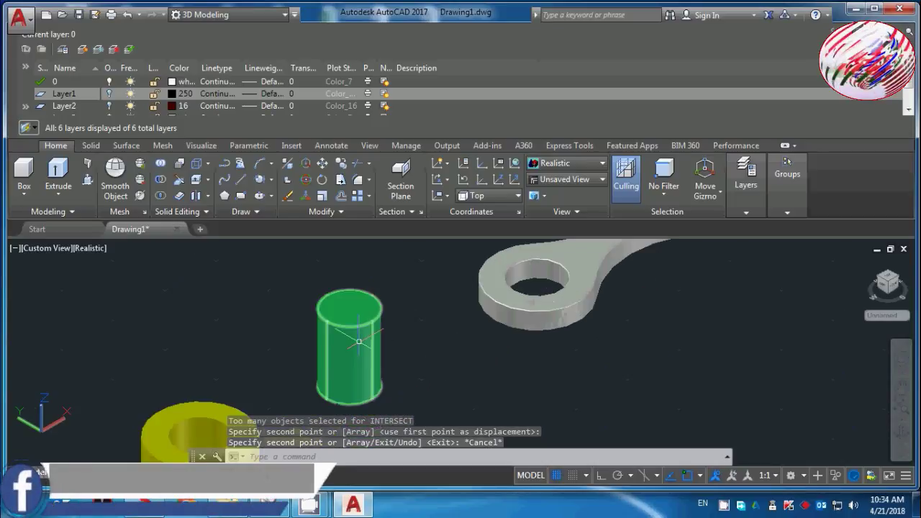
{"action": "scroll", "coordinate": [370, 381], "scroll_direction": "down", "scroll_amount": 3}
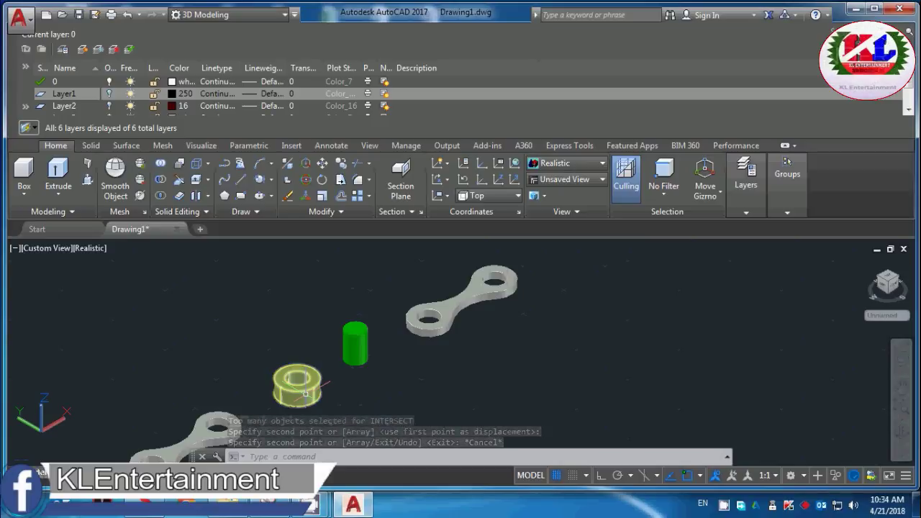
{"action": "left_click", "coordinate": [355, 347]}
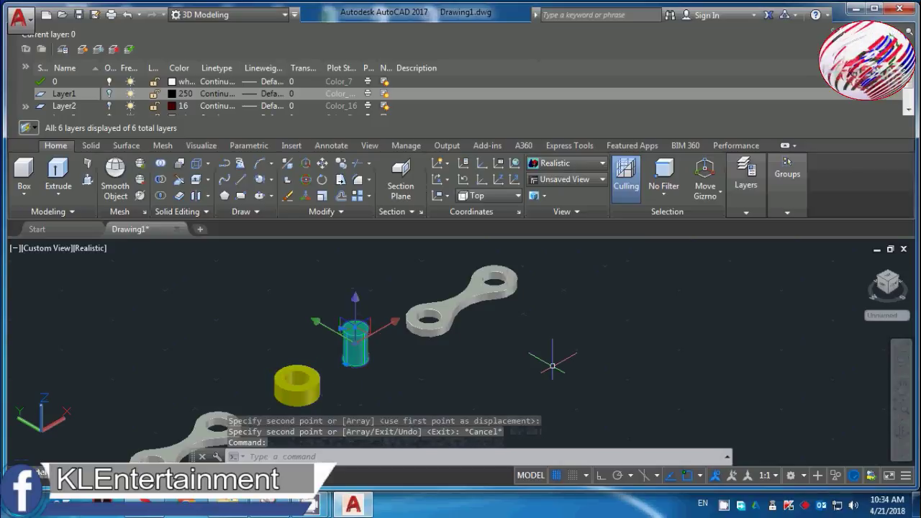
{"action": "key", "text": "Escape"}
Copy the green pin into the far hole of the copied link
{"action": "type", "text": "c"}
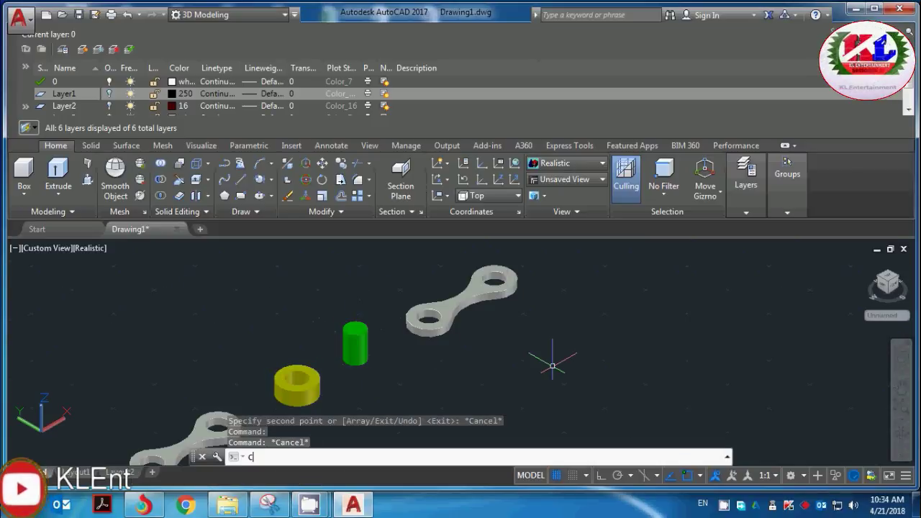
{"action": "type", "text": "p"}
{"action": "key", "text": "Return"}
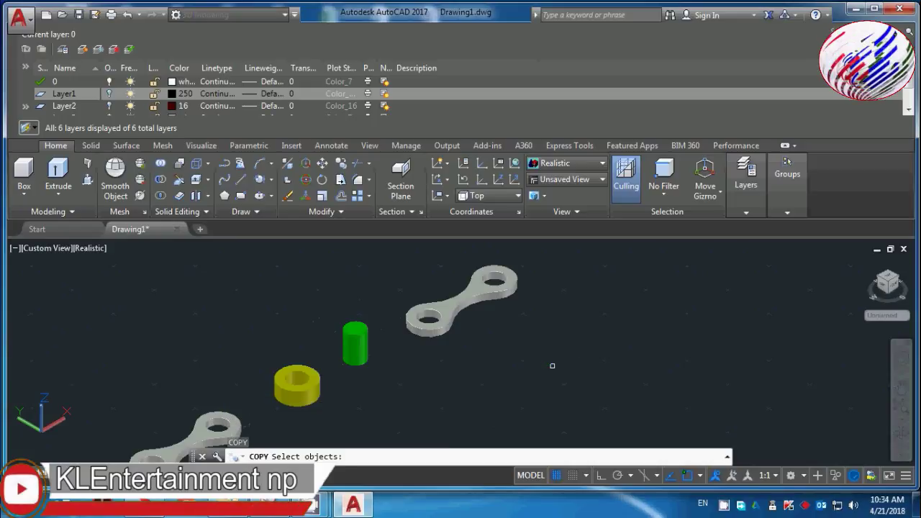
{"action": "scroll", "coordinate": [463, 346], "scroll_direction": "up", "scroll_amount": 2}
{"action": "left_click", "coordinate": [311, 321]}
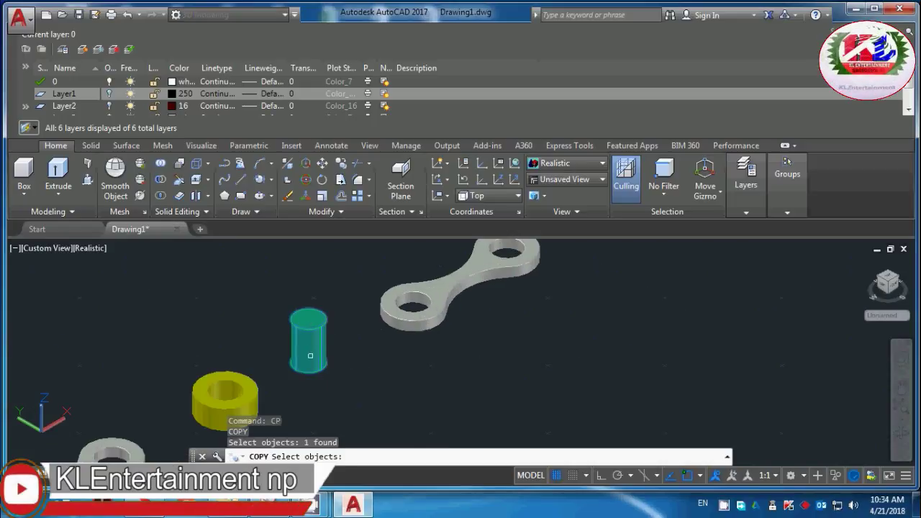
{"action": "key", "text": "Return"}
{"action": "left_click", "coordinate": [309, 338]}
{"action": "scroll", "coordinate": [388, 317], "scroll_direction": "down", "scroll_amount": 3}
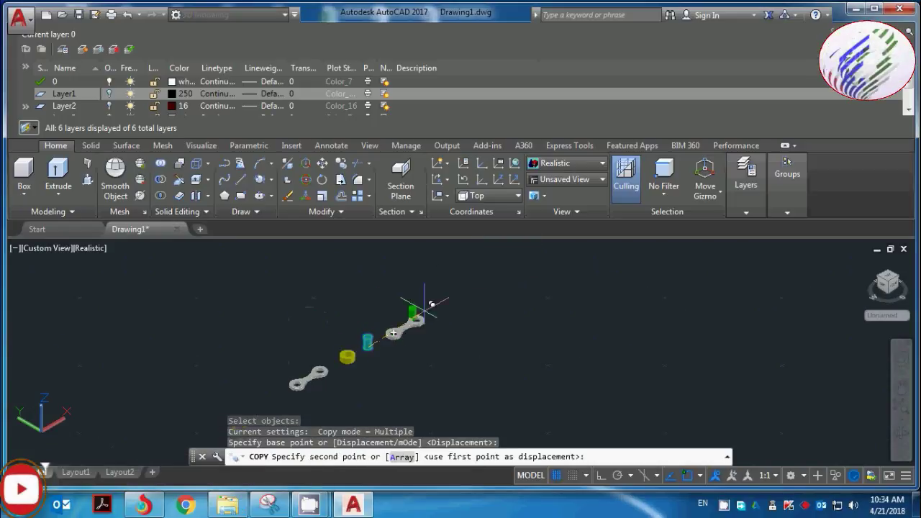
{"action": "scroll", "coordinate": [416, 317], "scroll_direction": "up", "scroll_amount": 6}
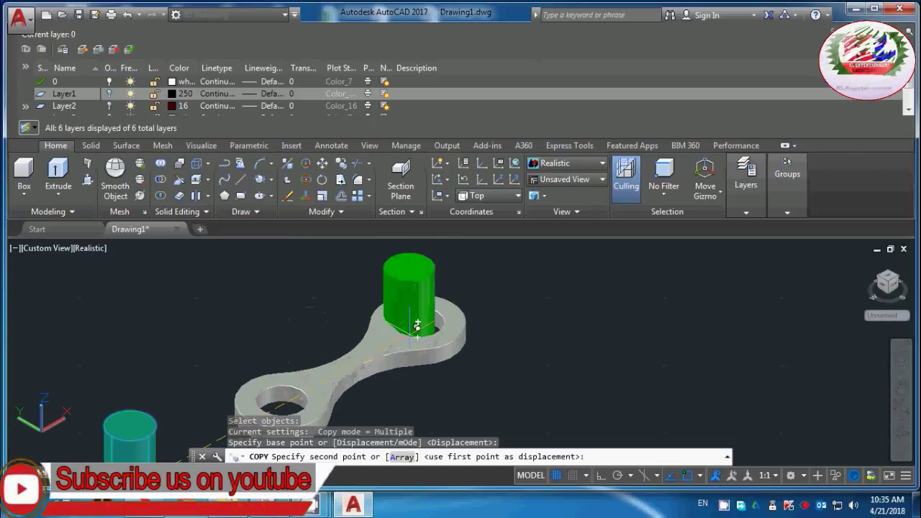
{"action": "left_click", "coordinate": [417, 321]}
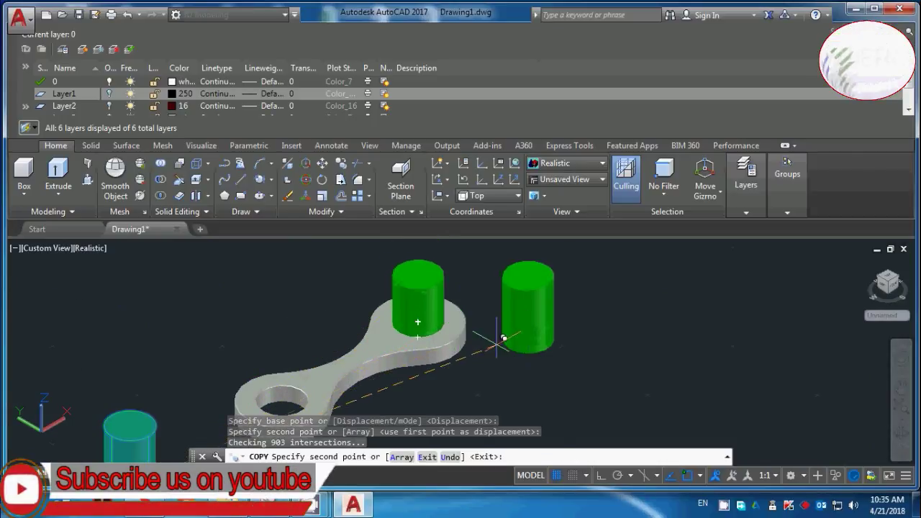
Place a second copy of the pin in the near hole of the same link and end the Copy command
{"action": "scroll", "coordinate": [275, 394], "scroll_direction": "down", "scroll_amount": 2}
{"action": "scroll", "coordinate": [275, 394], "scroll_direction": "up", "scroll_amount": 4}
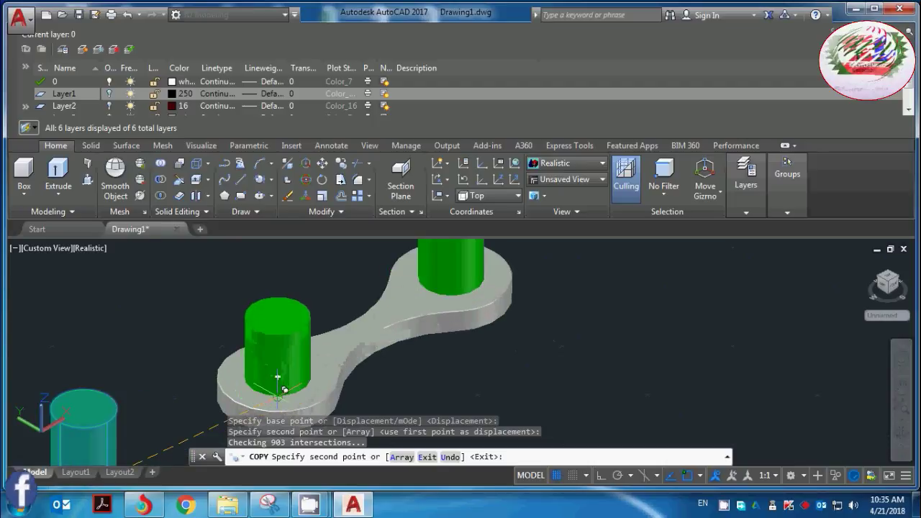
{"action": "left_click", "coordinate": [277, 377]}
{"action": "key", "text": "Escape"}
{"action": "scroll", "coordinate": [225, 333], "scroll_direction": "down", "scroll_amount": 3}
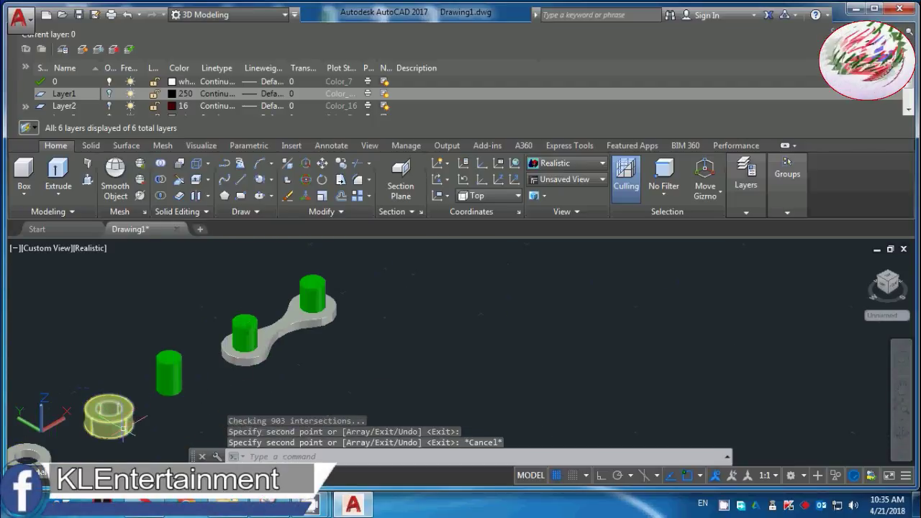
Copy the yellow ring twice onto the copied link, centring one ring around each of the two pins
{"action": "key", "text": "Return"}
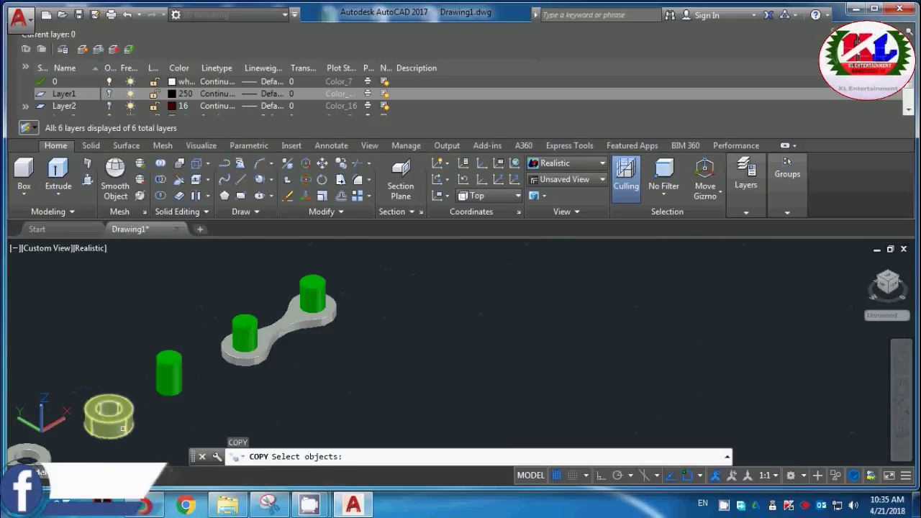
{"action": "left_click", "coordinate": [85, 435]}
{"action": "key", "text": "Return"}
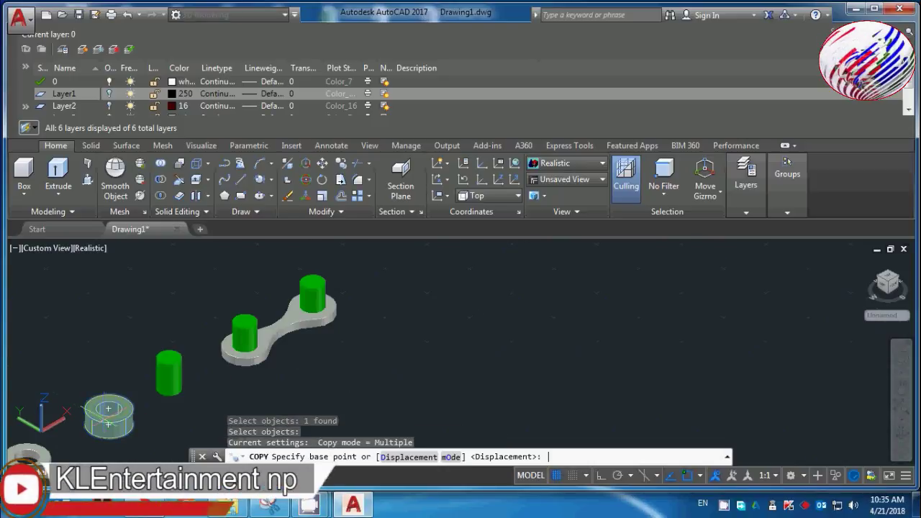
{"action": "scroll", "coordinate": [108, 435], "scroll_direction": "up", "scroll_amount": 2}
{"action": "scroll", "coordinate": [103, 401], "scroll_direction": "up", "scroll_amount": 2}
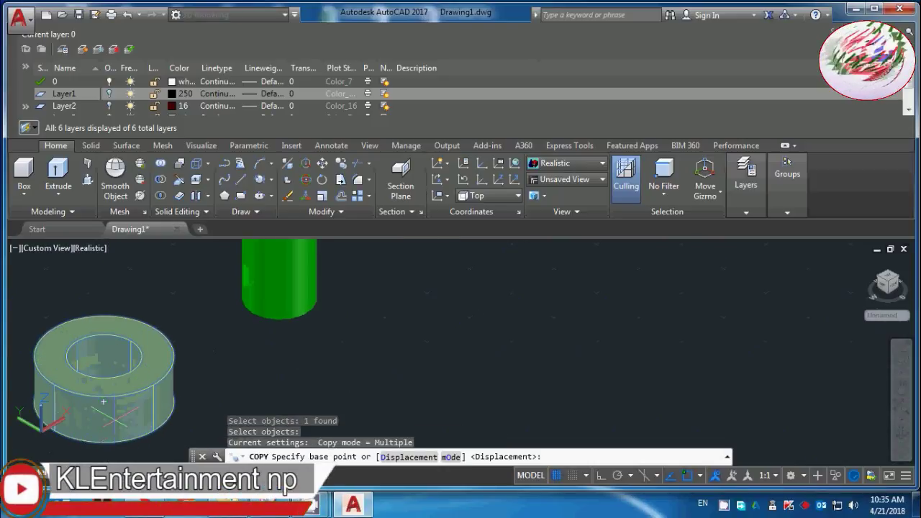
{"action": "left_click", "coordinate": [103, 356]}
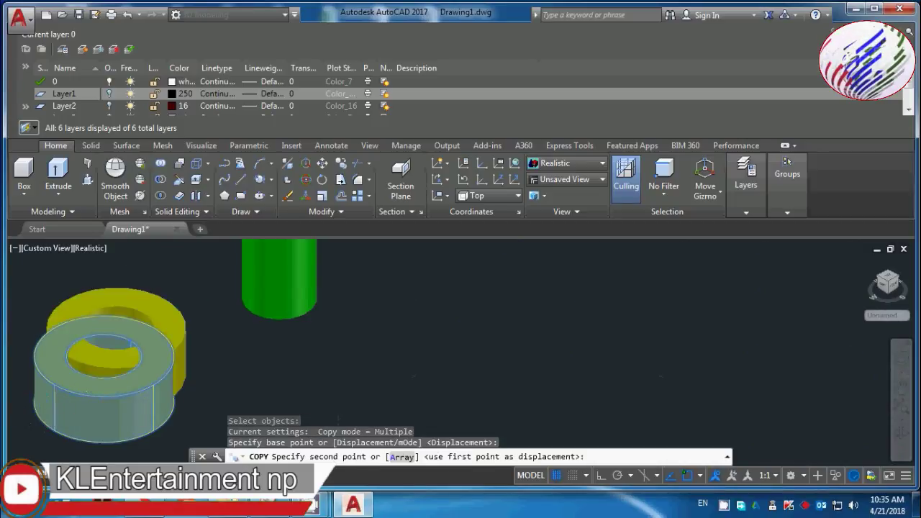
{"action": "scroll", "coordinate": [107, 363], "scroll_direction": "down", "scroll_amount": 3}
{"action": "scroll", "coordinate": [208, 320], "scroll_direction": "up", "scroll_amount": 3}
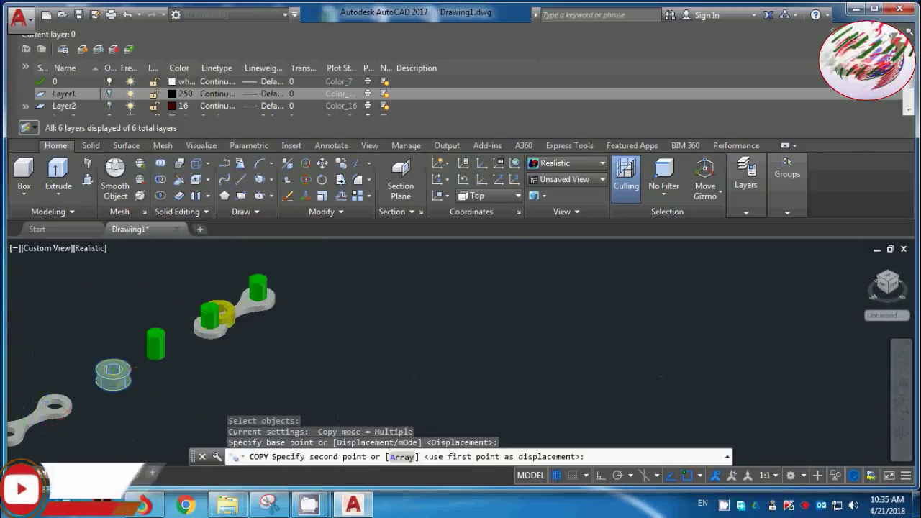
{"action": "left_click", "coordinate": [201, 306]}
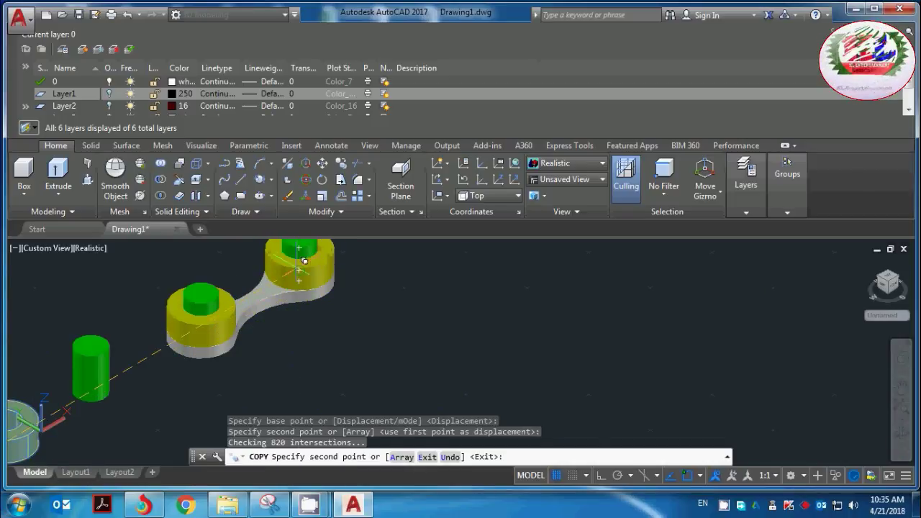
{"action": "left_click", "coordinate": [303, 261]}
{"action": "key", "text": "Escape"}
{"action": "scroll", "coordinate": [327, 396], "scroll_direction": "down", "scroll_amount": 4}
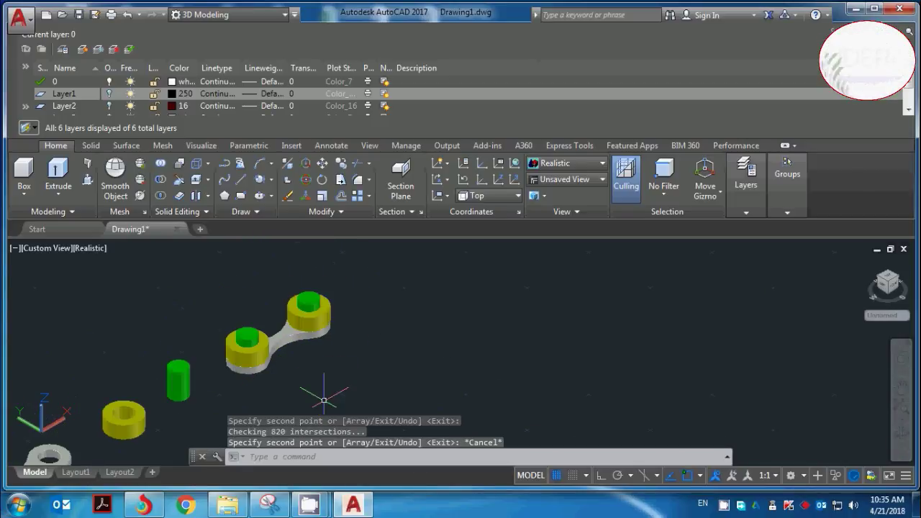
Copy the original link by a hole centre onto the pin's top centre so that it caps both rings and pins
{"action": "scroll", "coordinate": [176, 368], "scroll_direction": "down", "scroll_amount": 2}
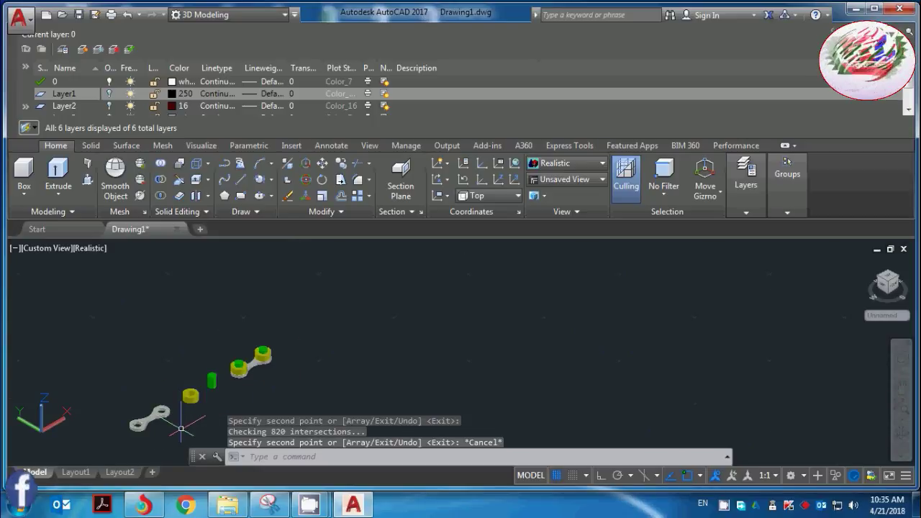
{"action": "scroll", "coordinate": [166, 432], "scroll_direction": "up", "scroll_amount": 1}
{"action": "scroll", "coordinate": [130, 435], "scroll_direction": "up", "scroll_amount": 2}
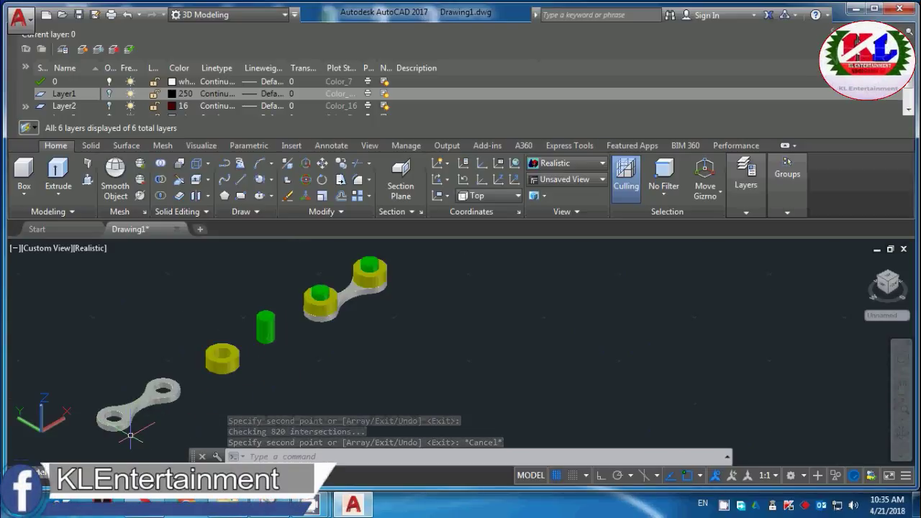
{"action": "type", "text": "co"}
{"action": "key", "text": "Return"}
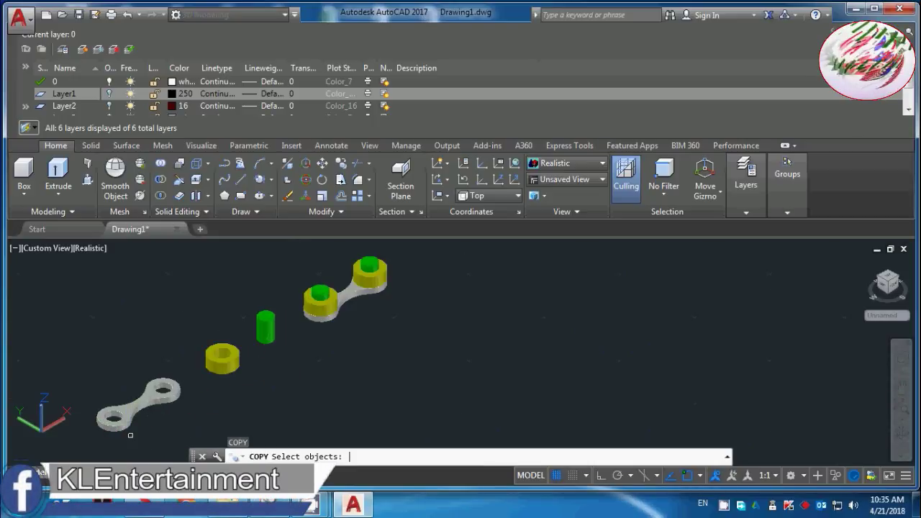
{"action": "left_click", "coordinate": [135, 402]}
{"action": "key", "text": "Return"}
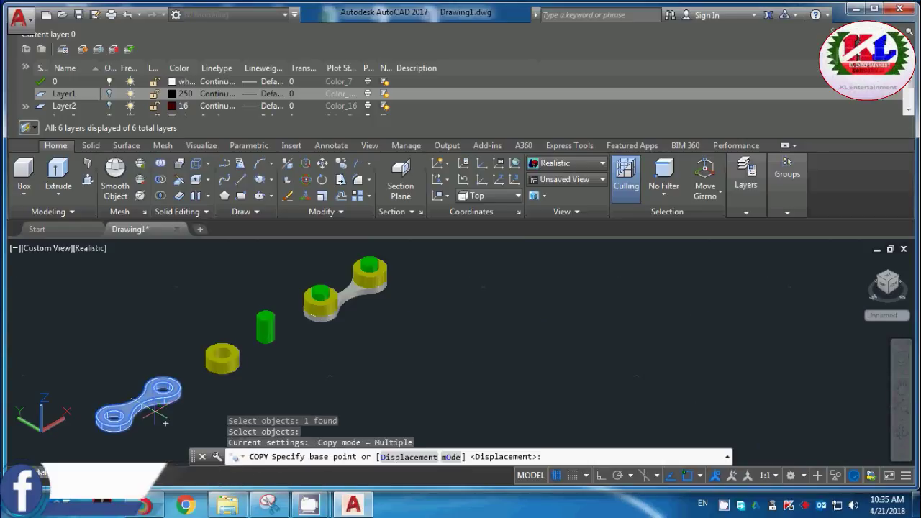
{"action": "scroll", "coordinate": [117, 401], "scroll_direction": "up", "scroll_amount": 4}
{"action": "left_click", "coordinate": [116, 401]}
{"action": "scroll", "coordinate": [122, 388], "scroll_direction": "down", "scroll_amount": 4}
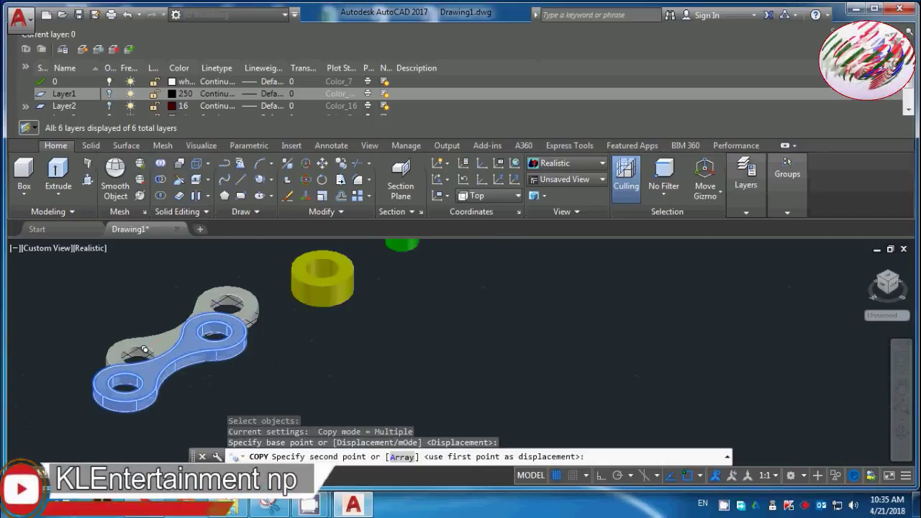
{"action": "scroll", "coordinate": [278, 282], "scroll_direction": "up", "scroll_amount": 3}
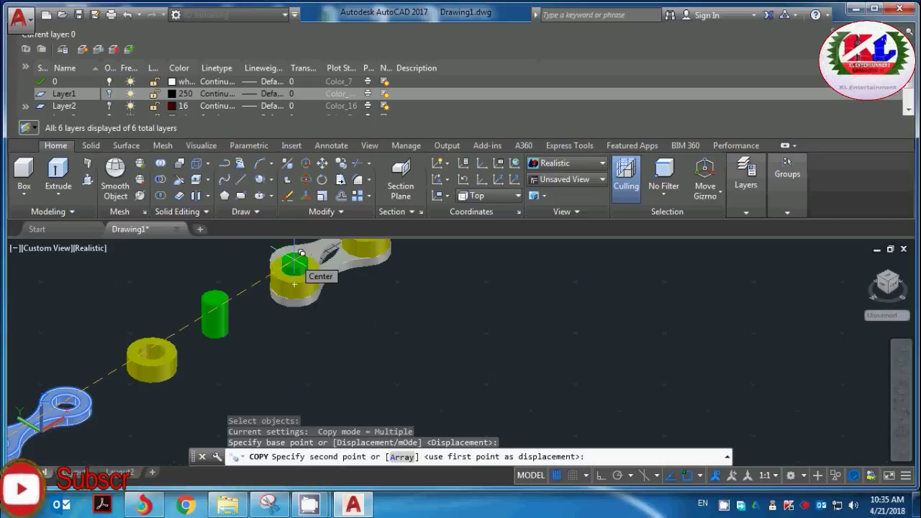
{"action": "scroll", "coordinate": [301, 252], "scroll_direction": "up", "scroll_amount": 3}
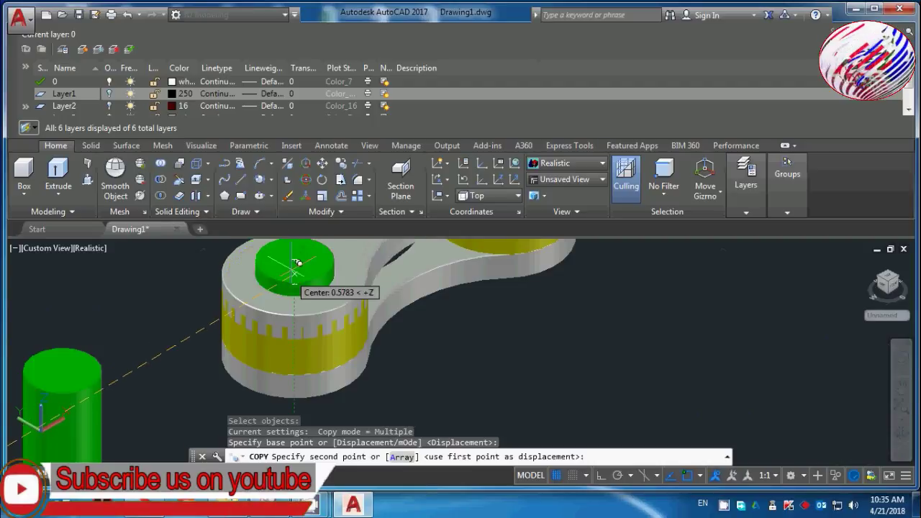
{"action": "left_click", "coordinate": [298, 264]}
{"action": "scroll", "coordinate": [379, 300], "scroll_direction": "down", "scroll_amount": 5}
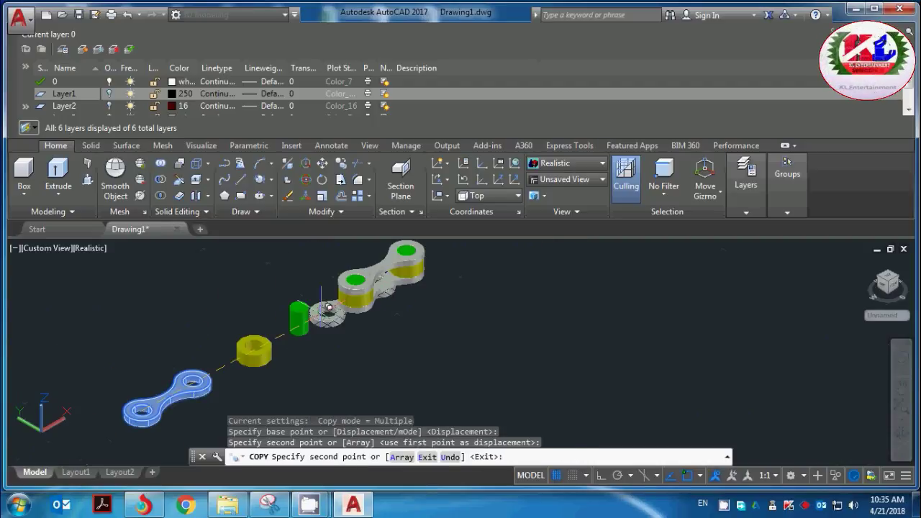
{"action": "key", "text": "Escape"}
Examine the assembled chain link up close and orbit to a near-top view of the whole row of parts
{"action": "scroll", "coordinate": [158, 360], "scroll_direction": "down", "scroll_amount": 4}
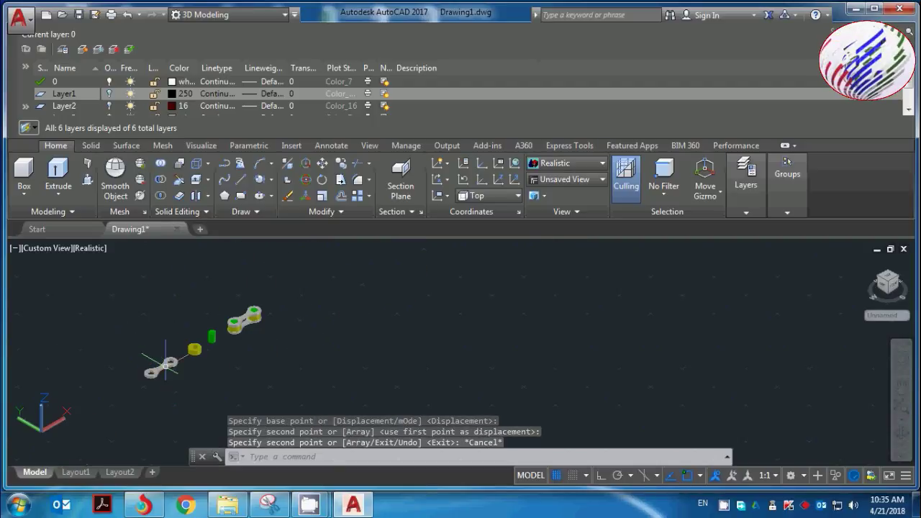
{"action": "scroll", "coordinate": [158, 360], "scroll_direction": "up", "scroll_amount": 3}
{"action": "scroll", "coordinate": [253, 293], "scroll_direction": "up", "scroll_amount": 4}
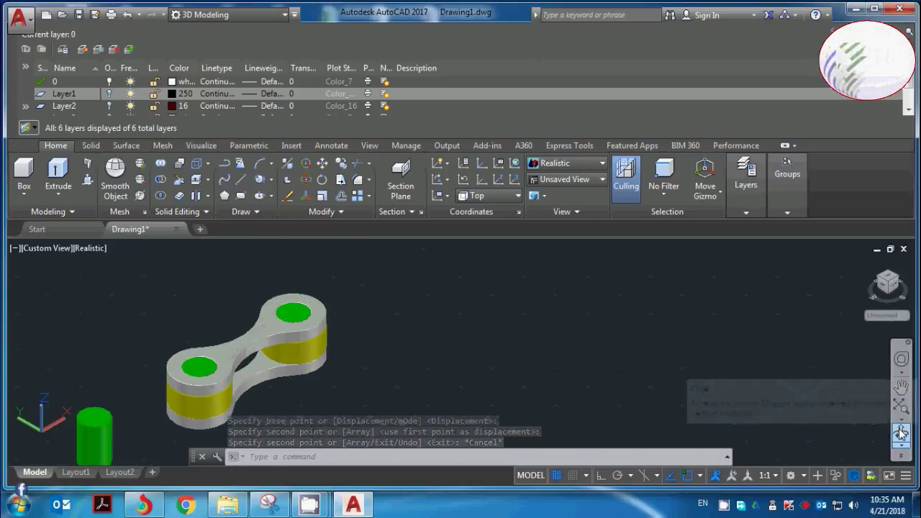
{"action": "middle_click_drag", "start_coordinate": [494, 314], "coordinate": [447, 391], "text": "shift"}
{"action": "scroll", "coordinate": [274, 346], "scroll_direction": "up", "scroll_amount": 4}
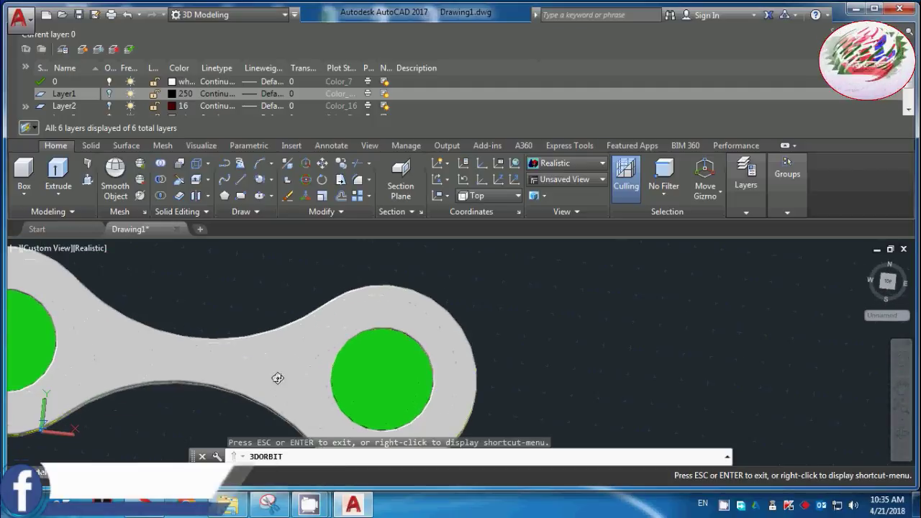
{"action": "scroll", "coordinate": [277, 378], "scroll_direction": "down", "scroll_amount": 6}
{"action": "scroll", "coordinate": [275, 381], "scroll_direction": "down", "scroll_amount": 2}
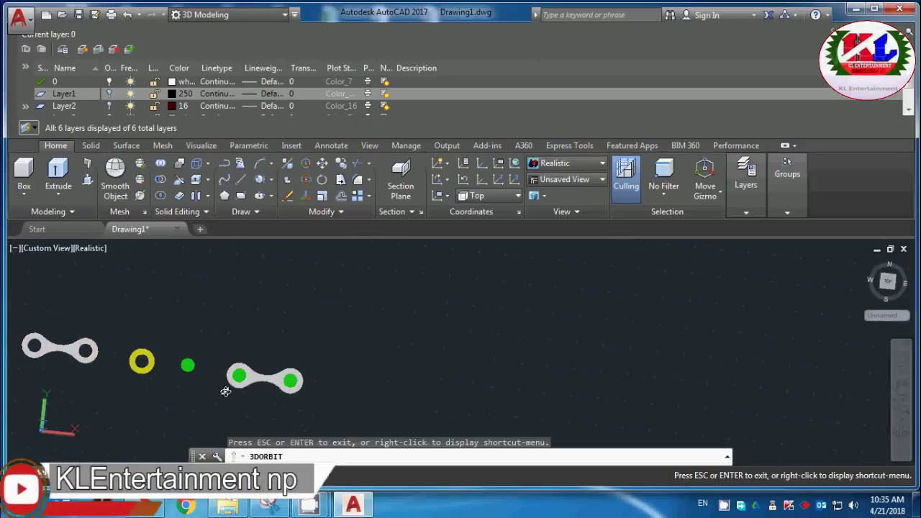
{"action": "left_click_drag", "start_coordinate": [276, 398], "coordinate": [256, 398]}
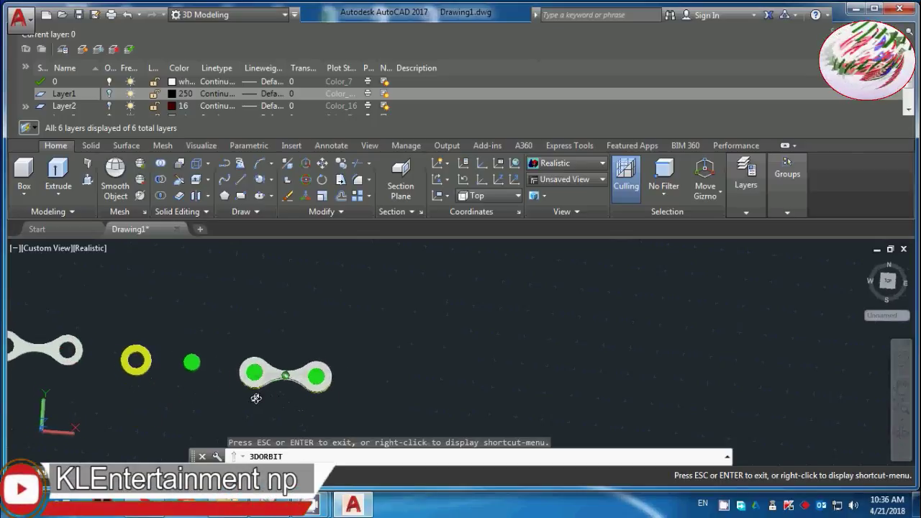
{"action": "scroll", "coordinate": [192, 378], "scroll_direction": "down", "scroll_amount": 3}
{"action": "key", "text": "Escape"}
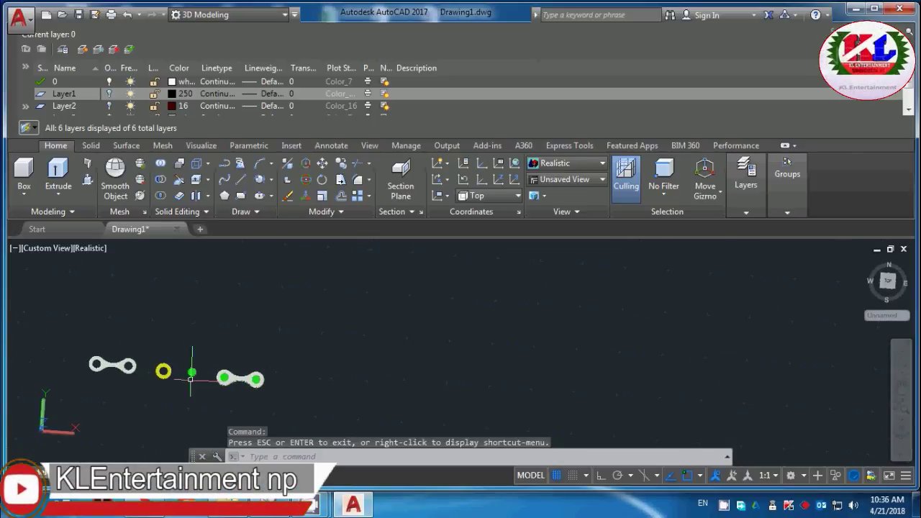
Erase the loose green pin, the loose yellow ring and the original single link beside the assembled chain link
{"action": "scroll", "coordinate": [175, 388], "scroll_direction": "up", "scroll_amount": 5}
{"action": "left_click", "coordinate": [214, 390]}
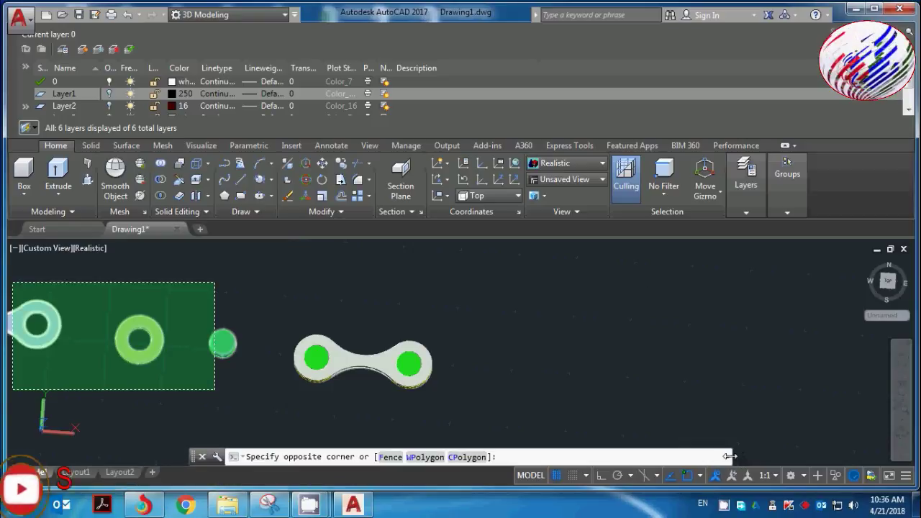
{"action": "left_click", "coordinate": [271, 293]}
{"action": "left_click", "coordinate": [252, 337]}
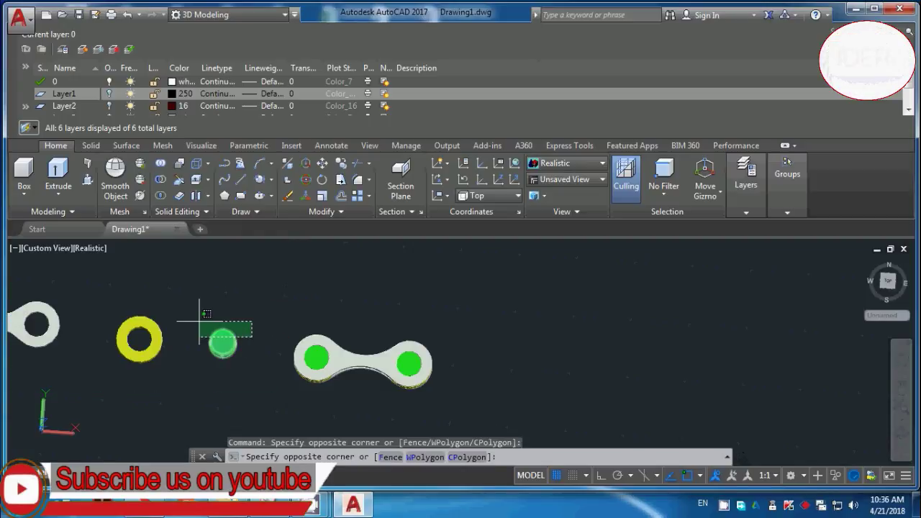
{"action": "left_click", "coordinate": [91, 328]}
{"action": "key", "text": "Delete"}
{"action": "left_click", "coordinate": [36, 324]}
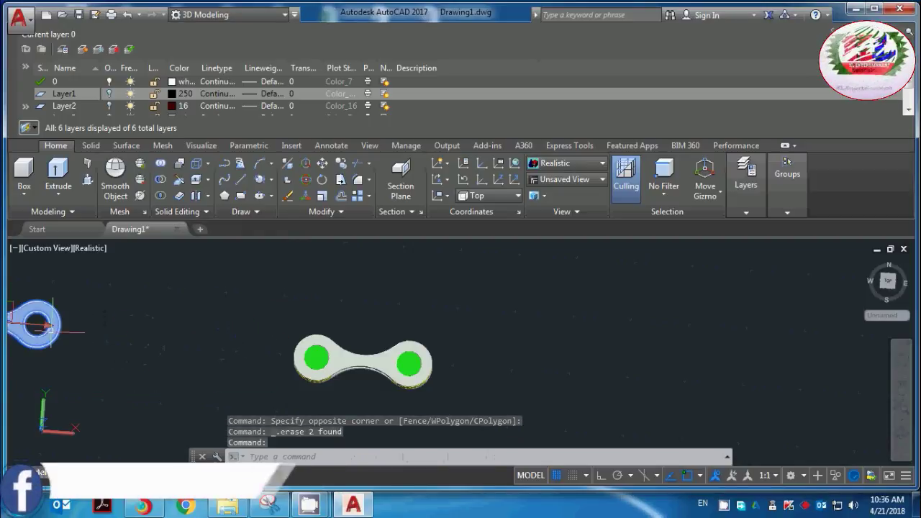
{"action": "key", "text": "Delete"}
Switch to the Top view and frame the assembled chain link with free space beside it
{"action": "scroll", "coordinate": [108, 339], "scroll_direction": "down", "scroll_amount": 3}
{"action": "scroll", "coordinate": [136, 351], "scroll_direction": "down", "scroll_amount": 4}
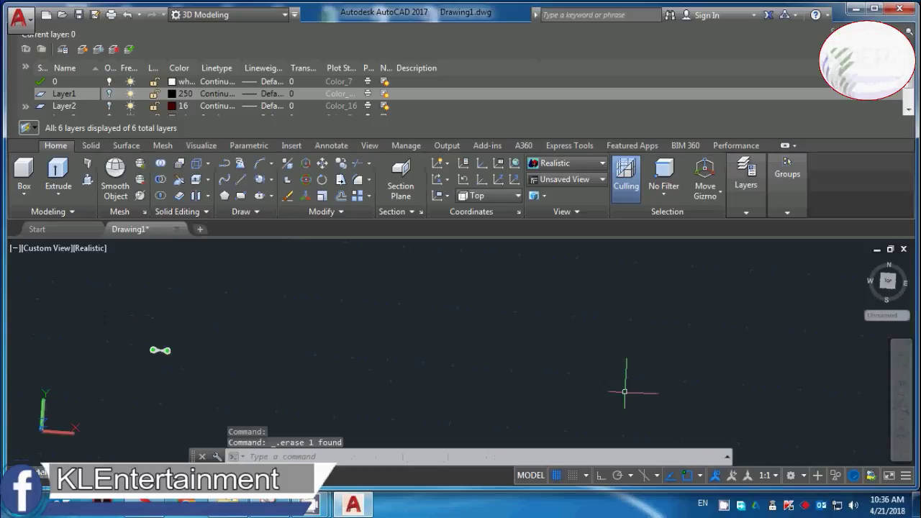
{"action": "left_click", "coordinate": [888, 281]}
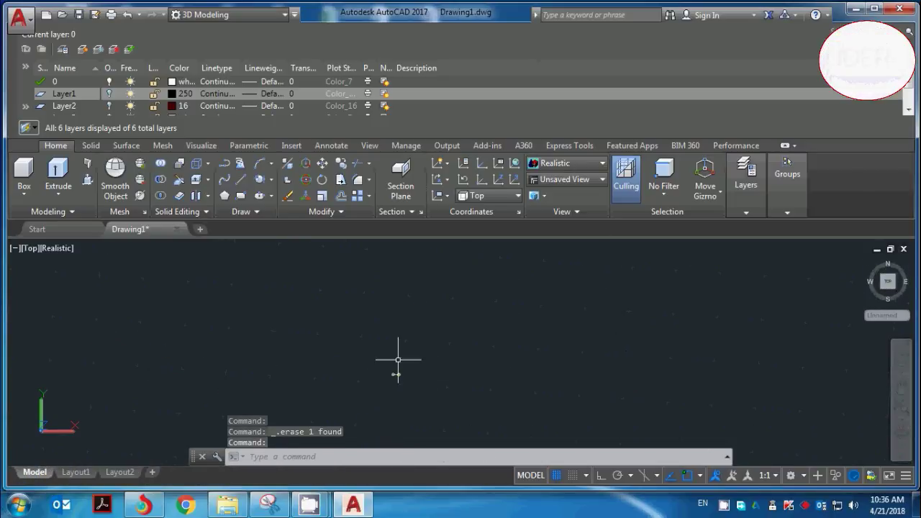
{"action": "middle_click_drag", "start_coordinate": [396, 365], "coordinate": [389, 290]}
{"action": "scroll", "coordinate": [370, 342], "scroll_direction": "up", "scroll_amount": 2}
{"action": "scroll", "coordinate": [371, 342], "scroll_direction": "up", "scroll_amount": 3}
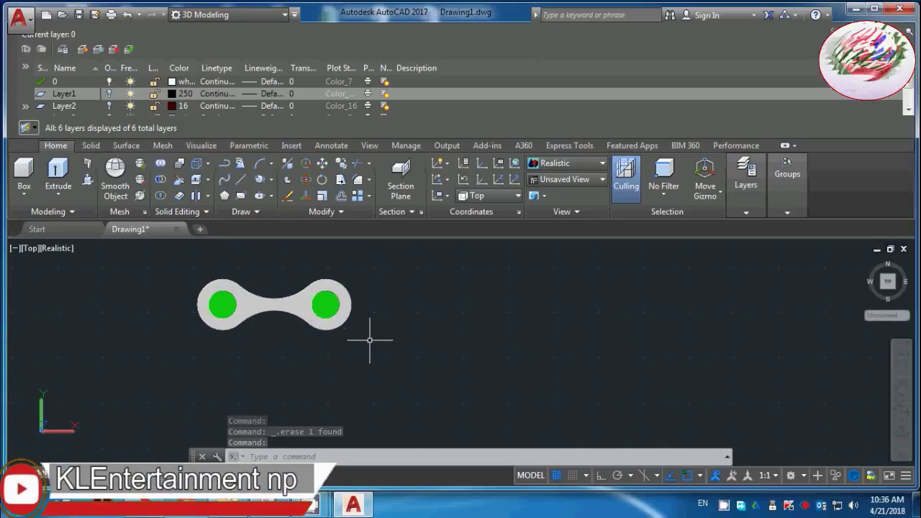
{"action": "scroll", "coordinate": [302, 274], "scroll_direction": "up", "scroll_amount": 2}
{"action": "scroll", "coordinate": [304, 283], "scroll_direction": "down", "scroll_amount": 6}
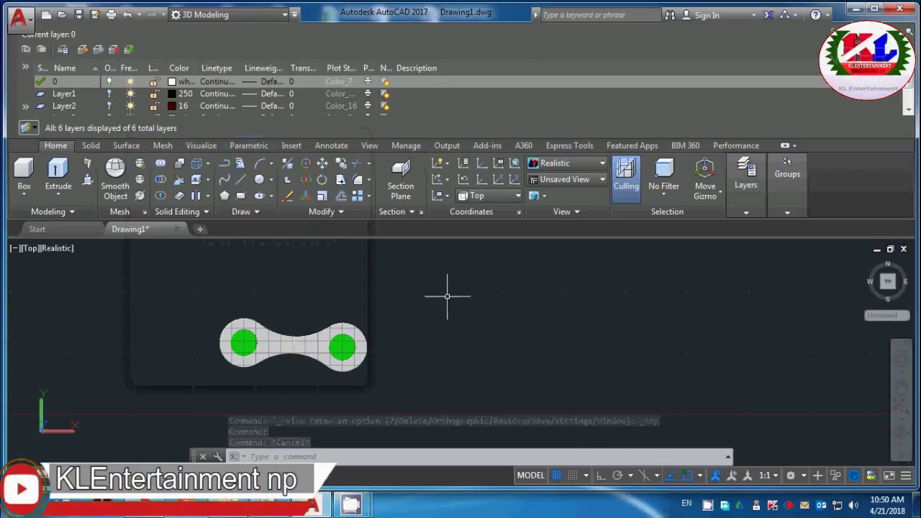
{"action": "scroll", "coordinate": [439, 382], "scroll_direction": "down", "scroll_amount": 4}
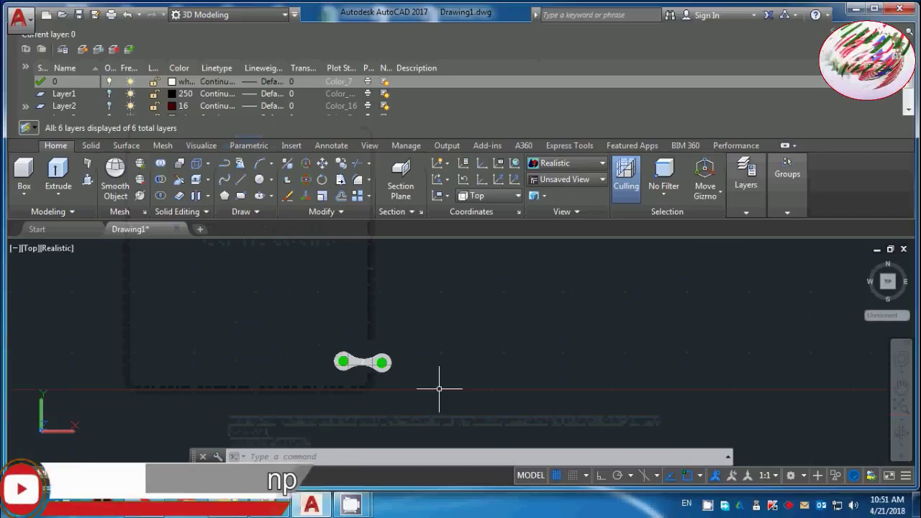
{"action": "scroll", "coordinate": [439, 382], "scroll_direction": "up", "scroll_amount": 2}
{"action": "scroll", "coordinate": [427, 382], "scroll_direction": "down", "scroll_amount": 2}
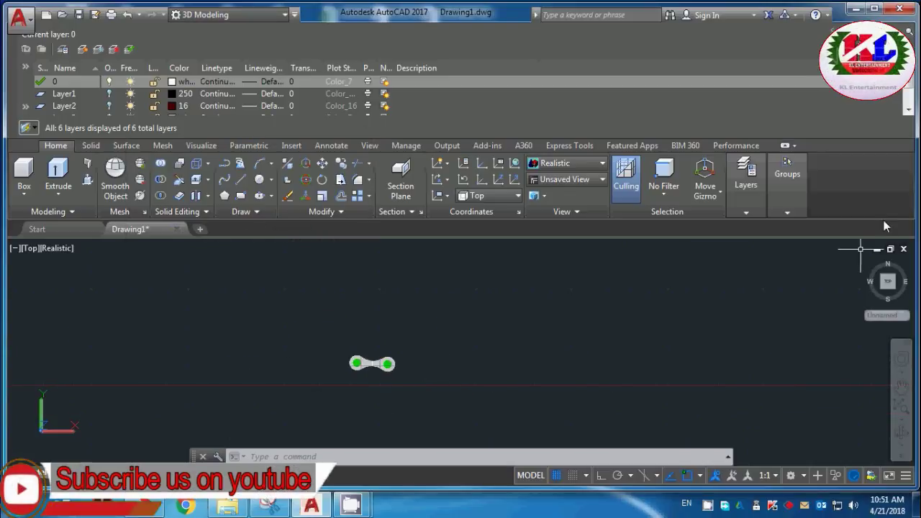
{"action": "scroll", "coordinate": [669, 373], "scroll_direction": "down", "scroll_amount": 2}
{"action": "scroll", "coordinate": [669, 373], "scroll_direction": "up", "scroll_amount": 5}
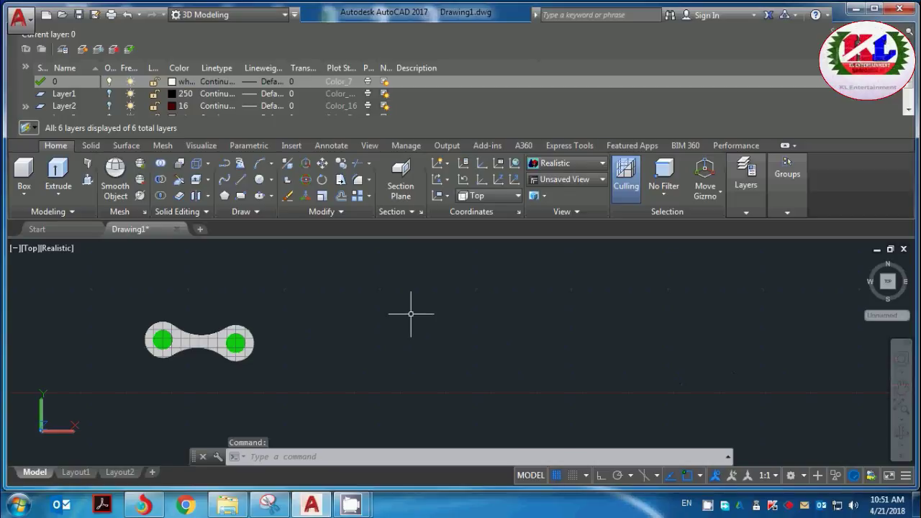
Try to draw a horizontal line 300 units long, starting just east of the assembled chain link
{"action": "type", "text": "line"}
{"action": "key", "text": "Return"}
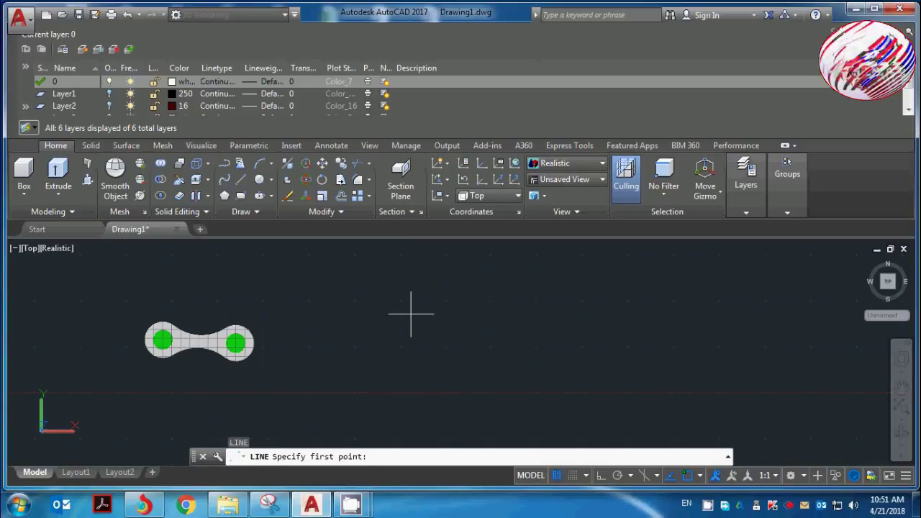
{"action": "scroll", "coordinate": [297, 329], "scroll_direction": "up", "scroll_amount": 2}
{"action": "left_click", "coordinate": [314, 355]}
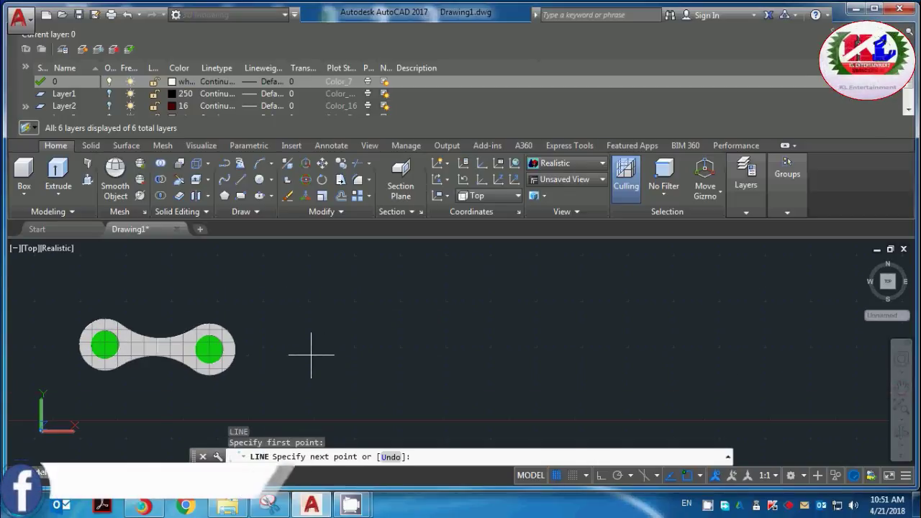
{"action": "scroll", "coordinate": [403, 360], "scroll_direction": "up", "scroll_amount": 5}
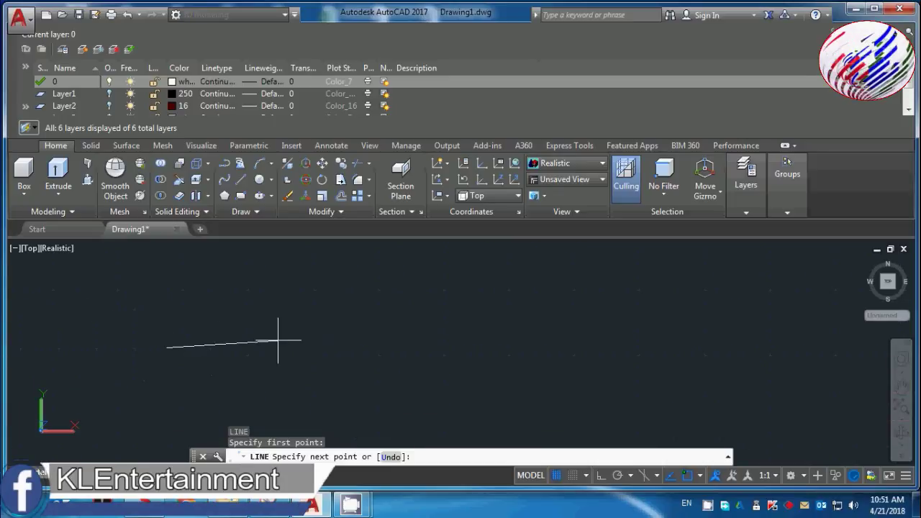
{"action": "scroll", "coordinate": [213, 358], "scroll_direction": "down", "scroll_amount": 2}
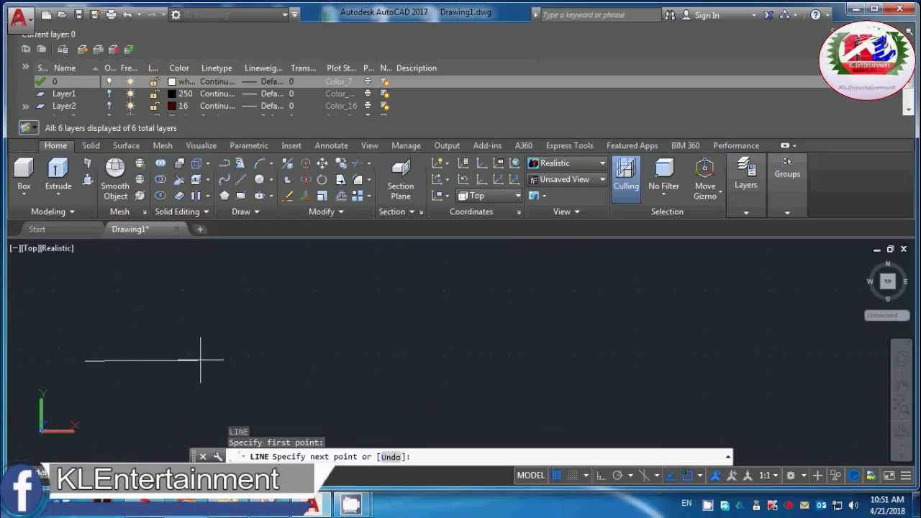
{"action": "scroll", "coordinate": [188, 360], "scroll_direction": "up", "scroll_amount": 1}
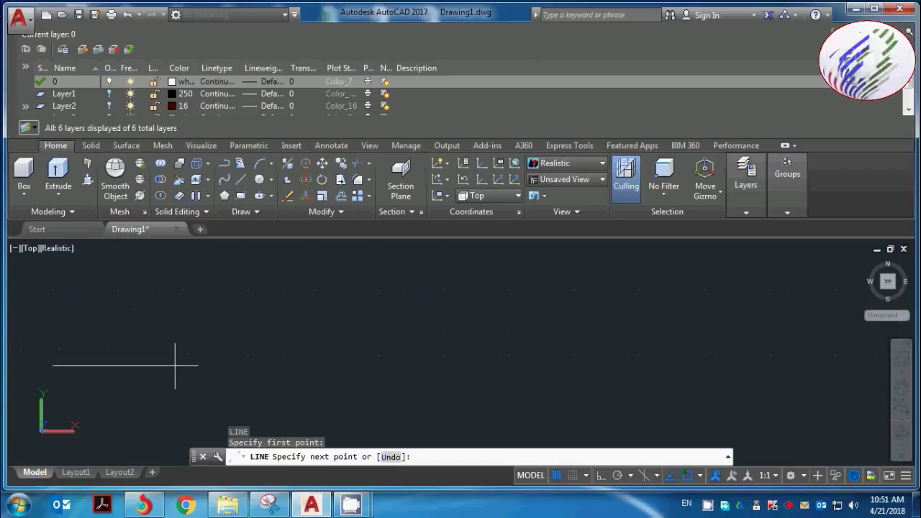
{"action": "type", "text": "2"}
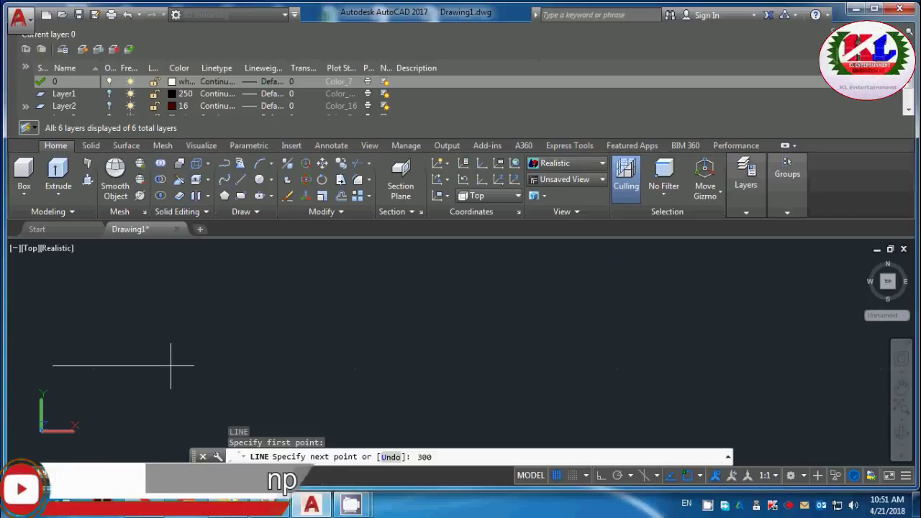
{"action": "key", "text": "Return"}
{"action": "middle_click_drag", "start_coordinate": [168, 369], "coordinate": [280, 373]}
{"action": "scroll", "coordinate": [280, 373], "scroll_direction": "down", "scroll_amount": 2}
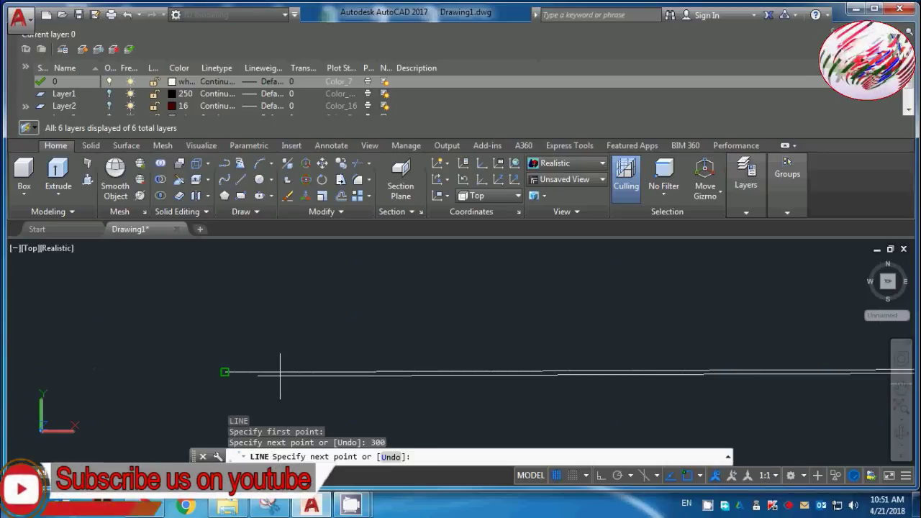
{"action": "scroll", "coordinate": [468, 391], "scroll_direction": "up", "scroll_amount": 3}
{"action": "scroll", "coordinate": [469, 391], "scroll_direction": "down", "scroll_amount": 3}
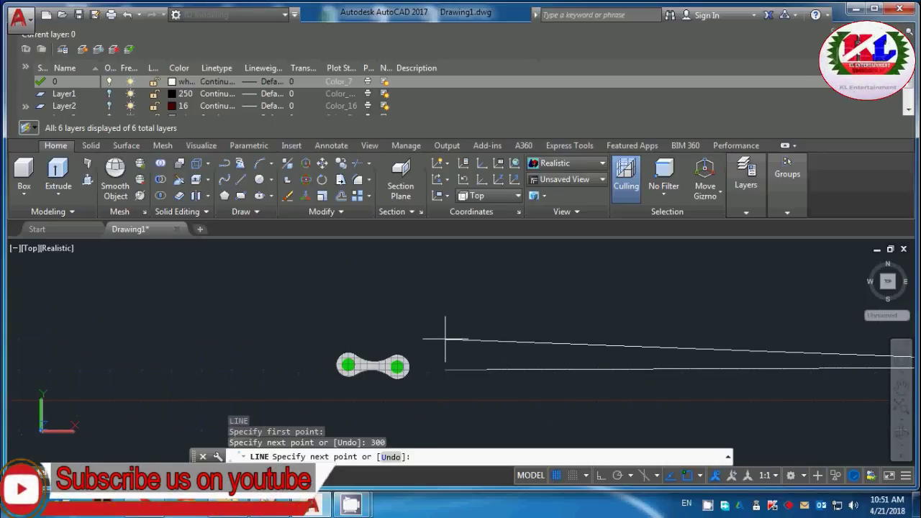
{"action": "scroll", "coordinate": [487, 335], "scroll_direction": "down", "scroll_amount": 5}
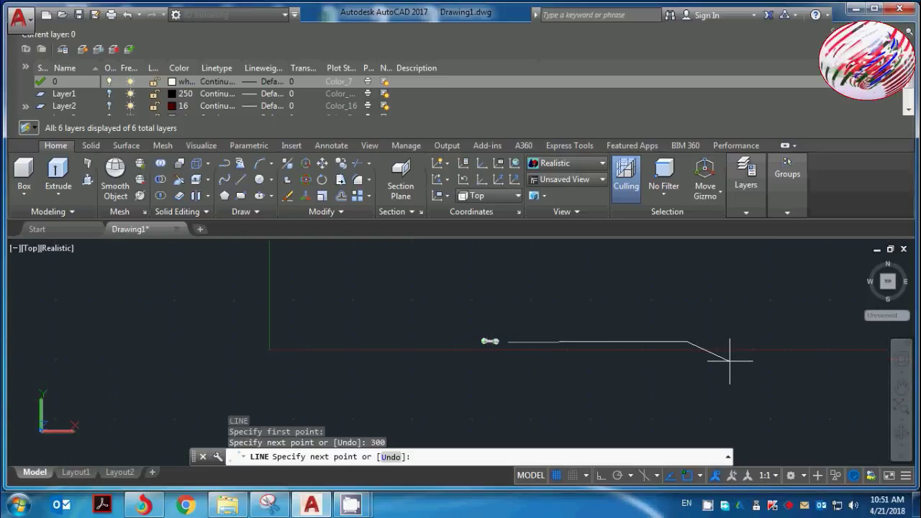
{"action": "key", "text": "Escape"}
Erase the slightly tilted 300-unit line beside the chain link
{"action": "scroll", "coordinate": [675, 346], "scroll_direction": "up", "scroll_amount": 3}
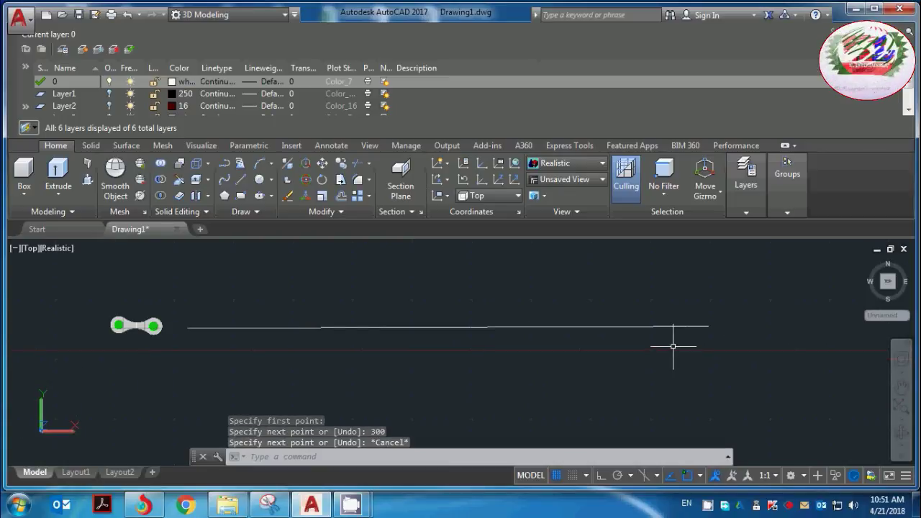
{"action": "left_click", "coordinate": [524, 324]}
{"action": "left_click", "coordinate": [524, 324]}
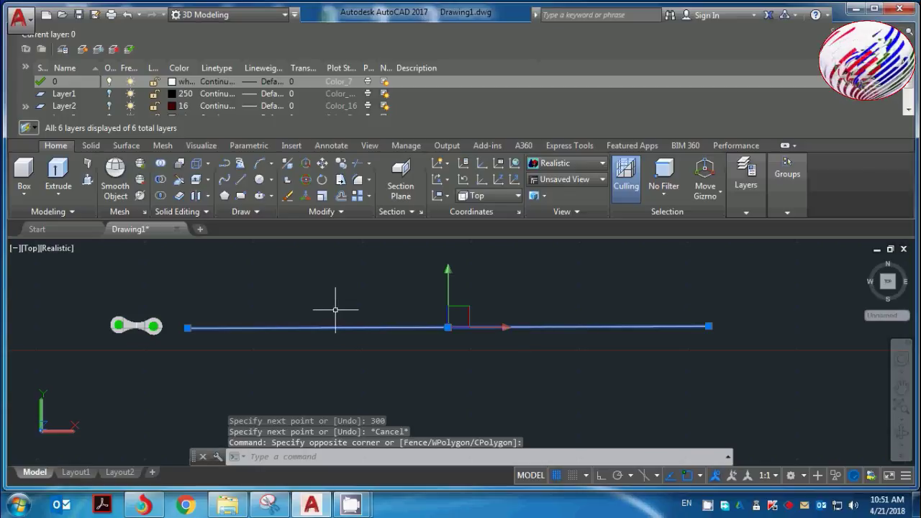
{"action": "key", "text": "Delete"}
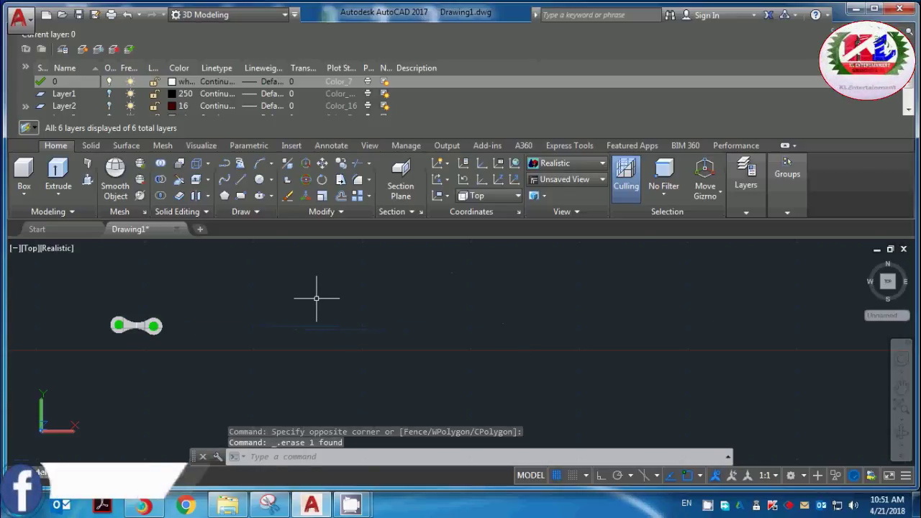
Draw a horizontal line 300 units long heading east from a point just beside the assembled chain link
{"action": "type", "text": "L"}
{"action": "key", "text": "Return"}
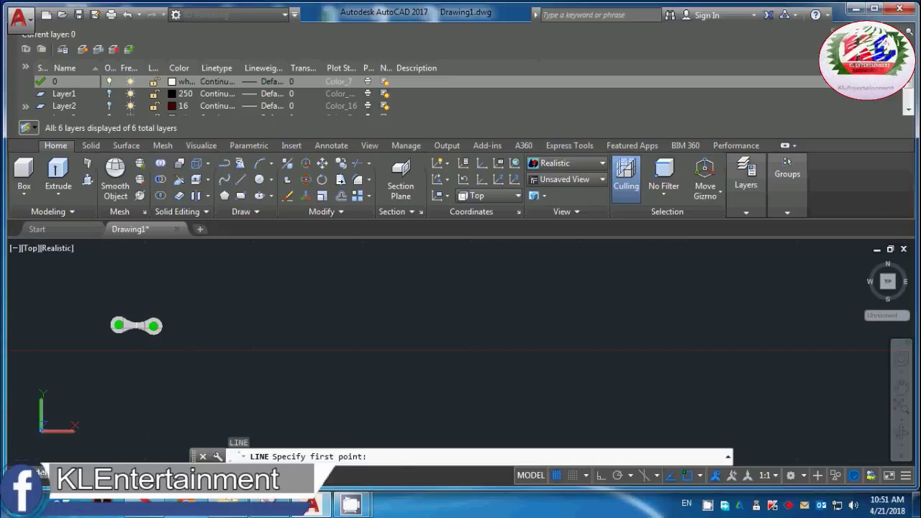
{"action": "left_click", "coordinate": [189, 327]}
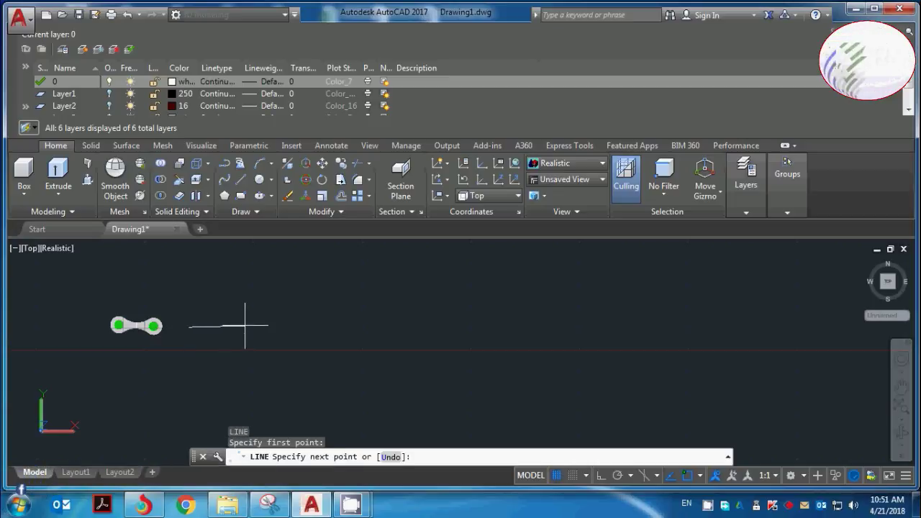
{"action": "scroll", "coordinate": [245, 326], "scroll_direction": "up", "scroll_amount": 3}
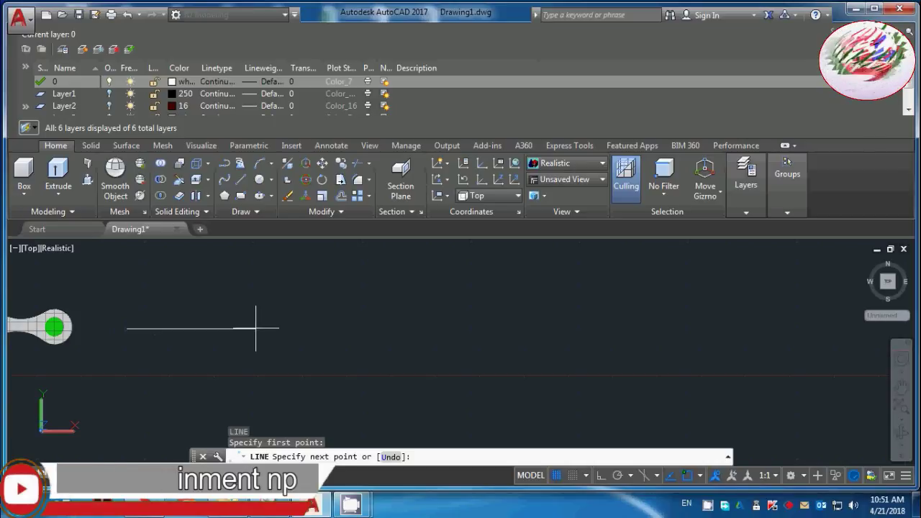
{"action": "type", "text": "300"}
{"action": "key", "text": "Return"}
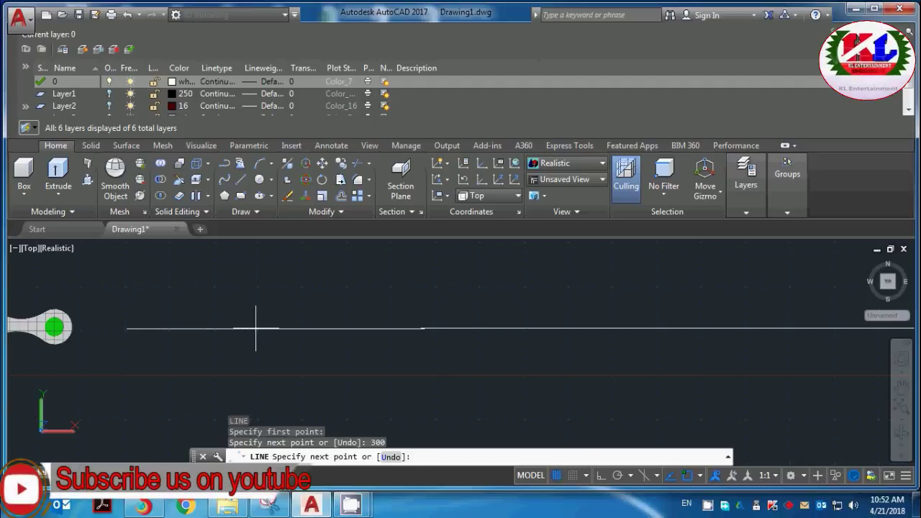
{"action": "key", "text": "Escape"}
{"action": "scroll", "coordinate": [333, 298], "scroll_direction": "down", "scroll_amount": 1}
{"action": "scroll", "coordinate": [333, 298], "scroll_direction": "down", "scroll_amount": 2}
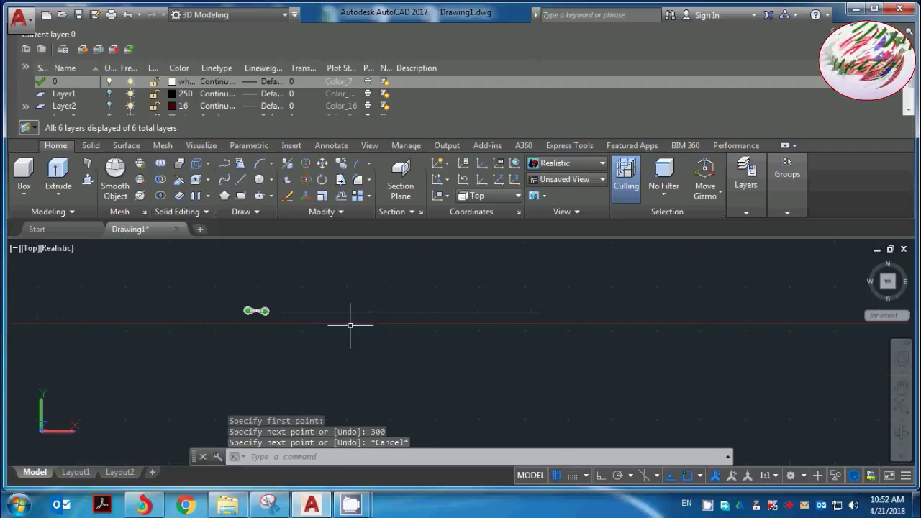
{"action": "scroll", "coordinate": [417, 312], "scroll_direction": "up", "scroll_amount": 1}
{"action": "type", "text": "o"}
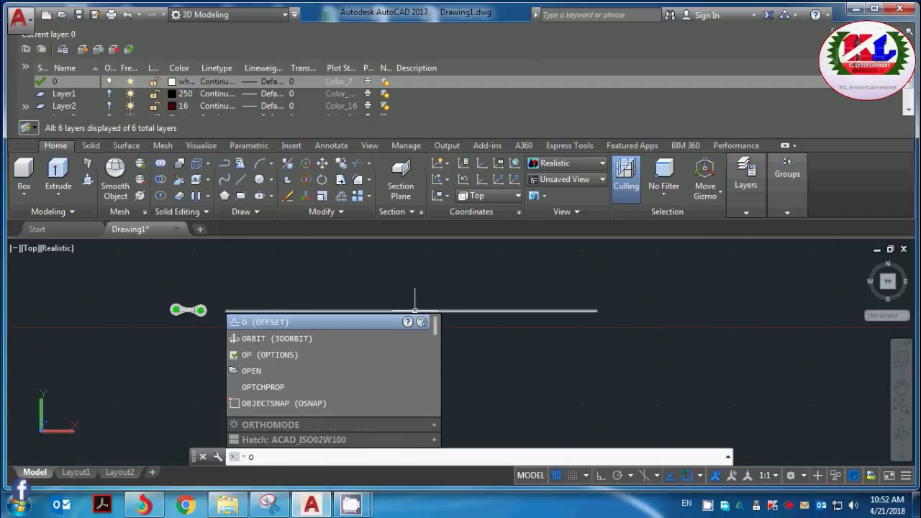
{"action": "key", "text": "Return"}
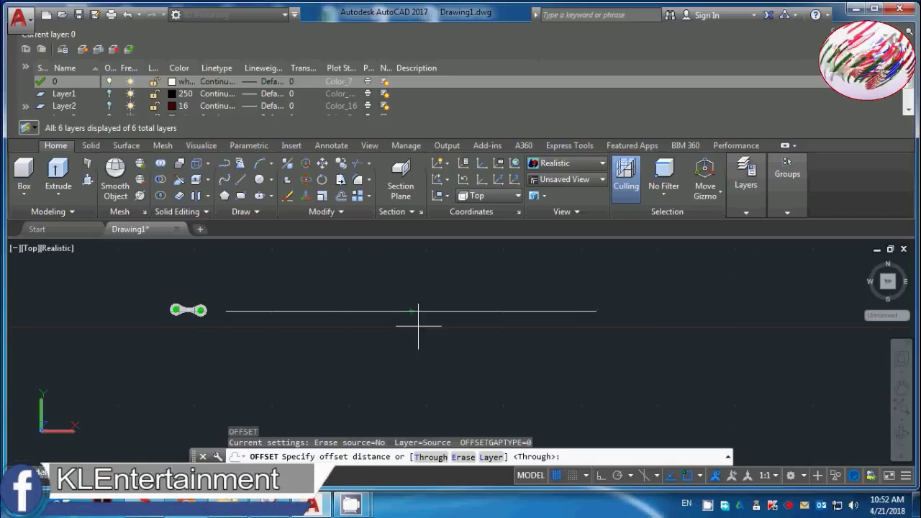
{"action": "key", "text": "Escape"}
Offset the 300-unit line 60 units downward to make a second parallel line
{"action": "type", "text": "o"}
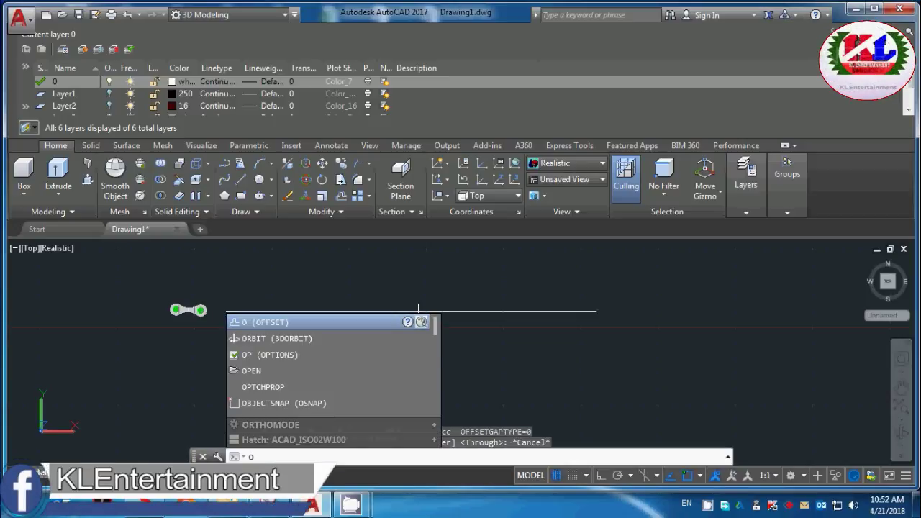
{"action": "key", "text": "Return"}
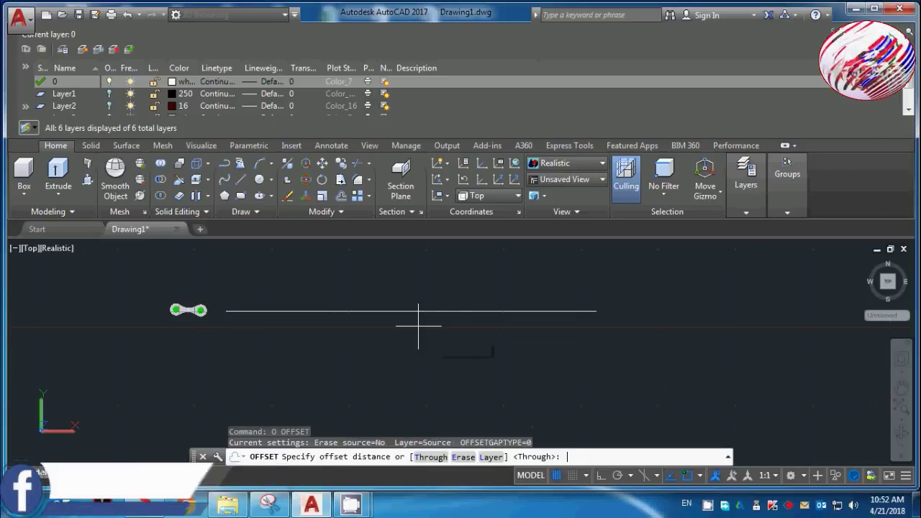
{"action": "type", "text": "60"}
{"action": "key", "text": "Return"}
{"action": "left_click", "coordinate": [428, 311]}
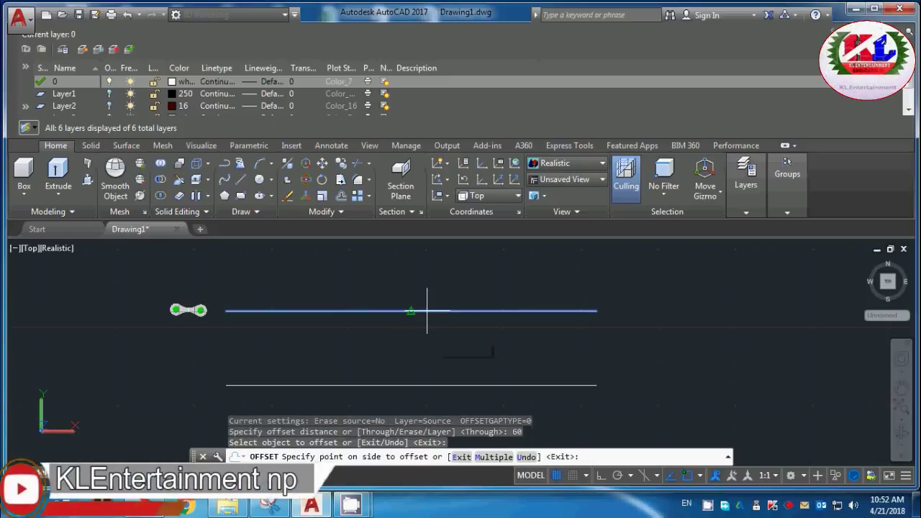
{"action": "left_click", "coordinate": [441, 356]}
{"action": "key", "text": "Escape"}
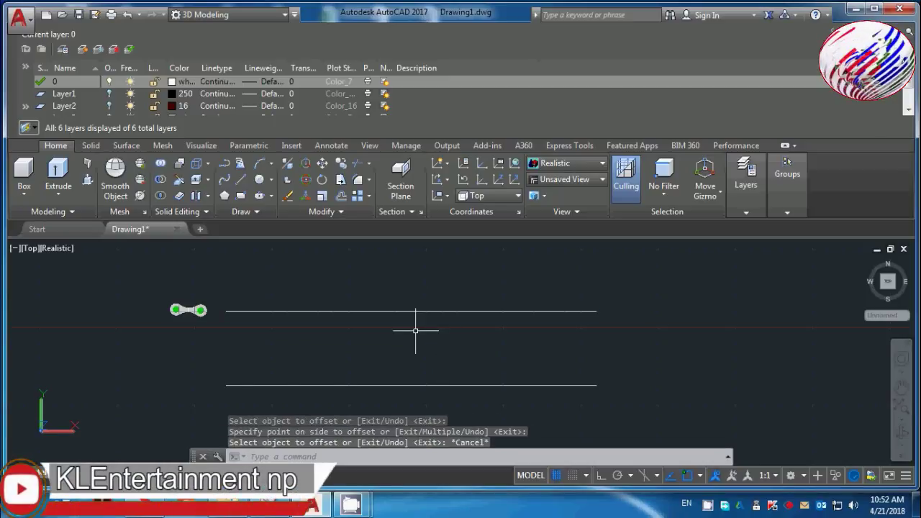
Draw a circle of radius about 23 centred midway between the east ends of the two parallel lines
{"action": "type", "text": "c"}
{"action": "key", "text": "Return"}
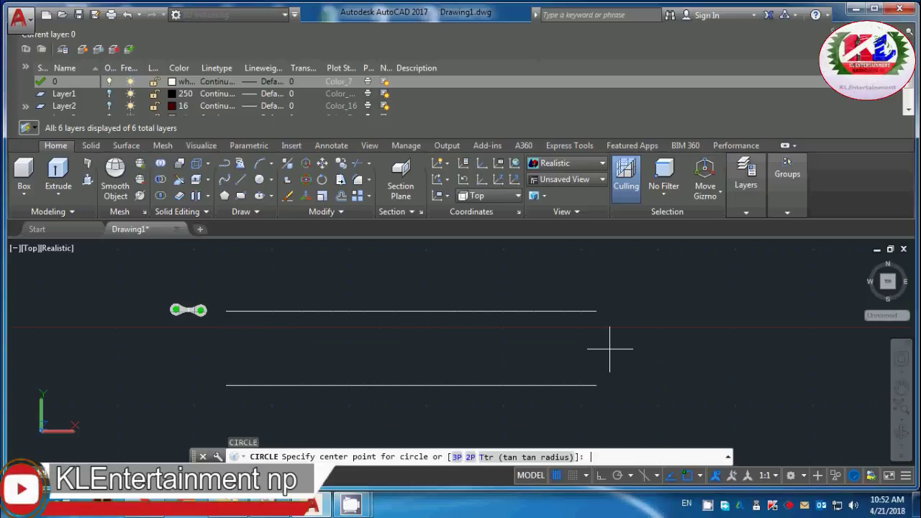
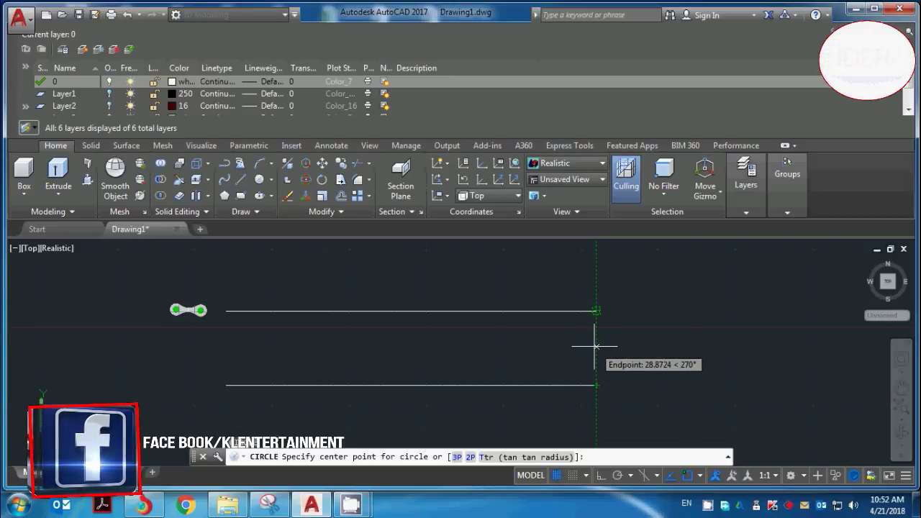
{"action": "left_click", "coordinate": [596, 348]}
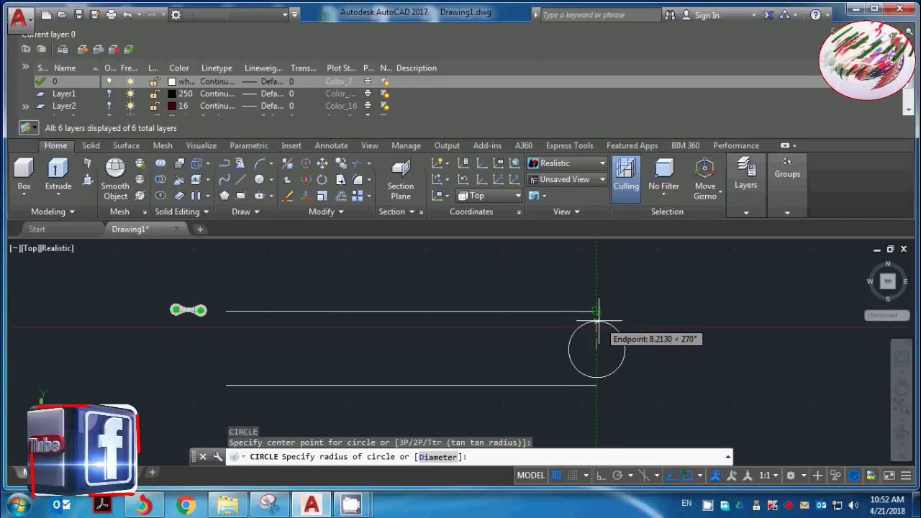
{"action": "left_click", "coordinate": [597, 321]}
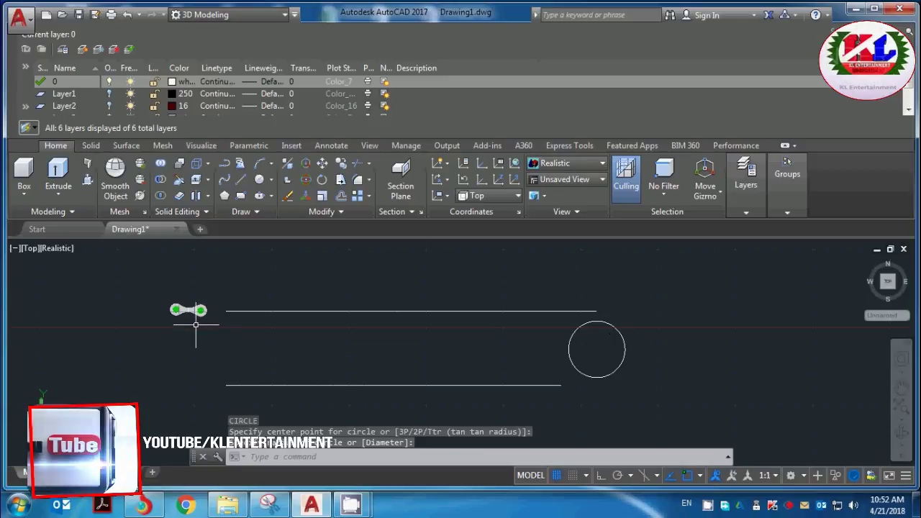
Try to draw a tangent-tangent-radius circle touching both parallel lines at their west ends
{"action": "type", "text": "c"}
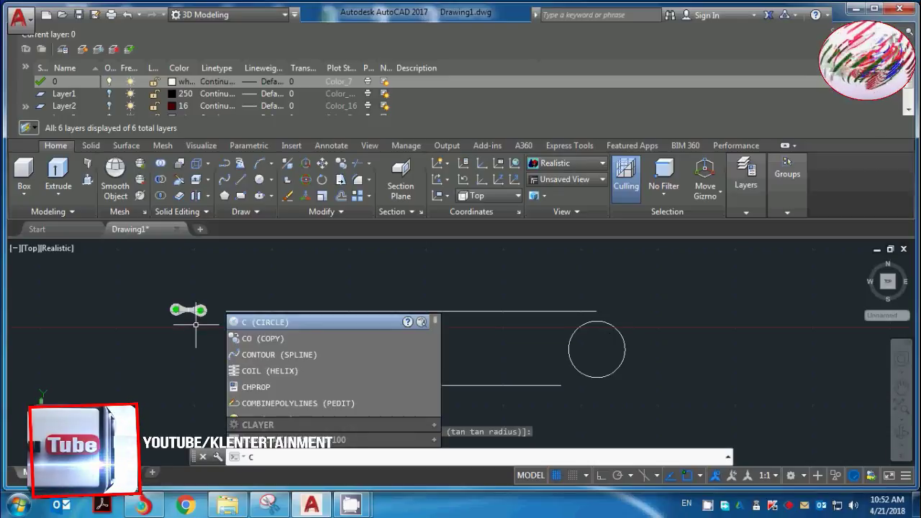
{"action": "key", "text": "Escape"}
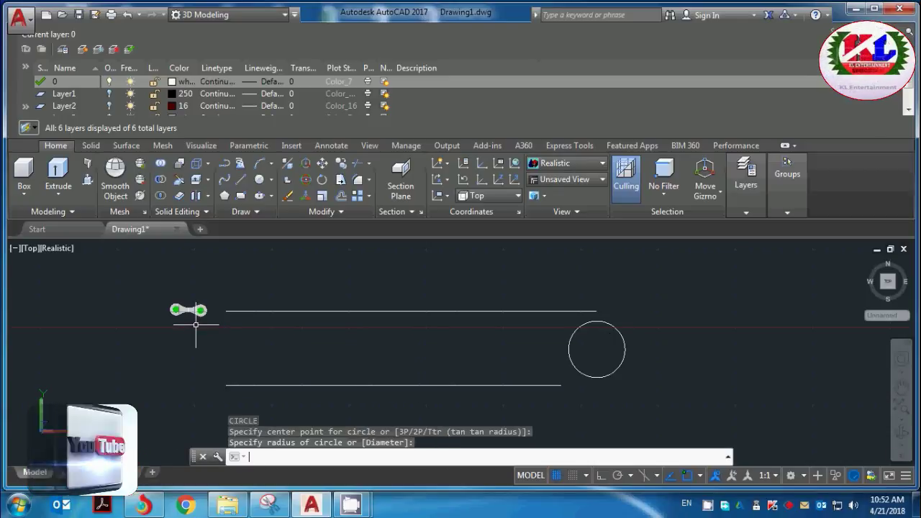
{"action": "left_click", "coordinate": [270, 179]}
{"action": "left_click", "coordinate": [306, 317]}
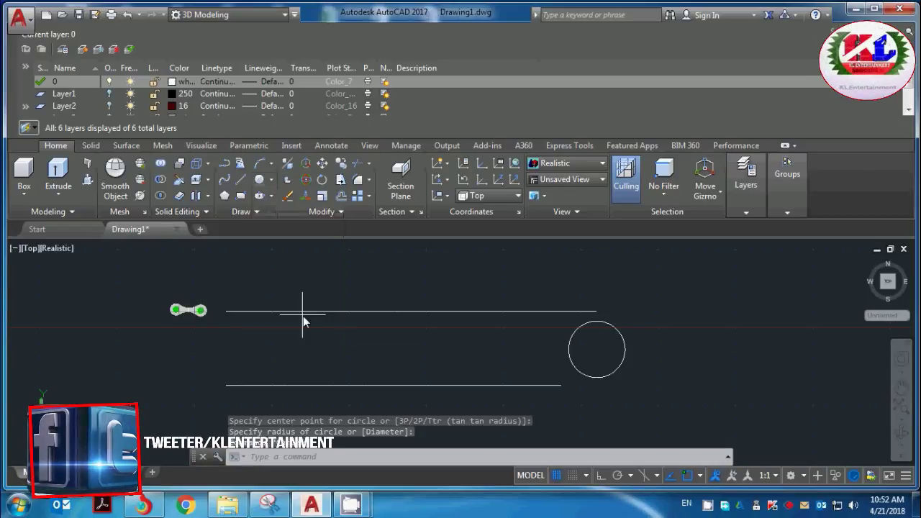
{"action": "left_click", "coordinate": [224, 311]}
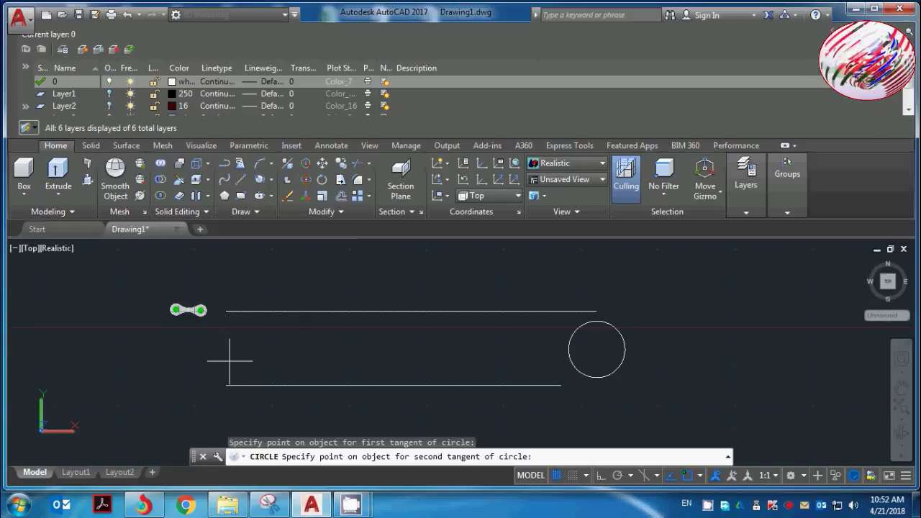
{"action": "left_click", "coordinate": [228, 386]}
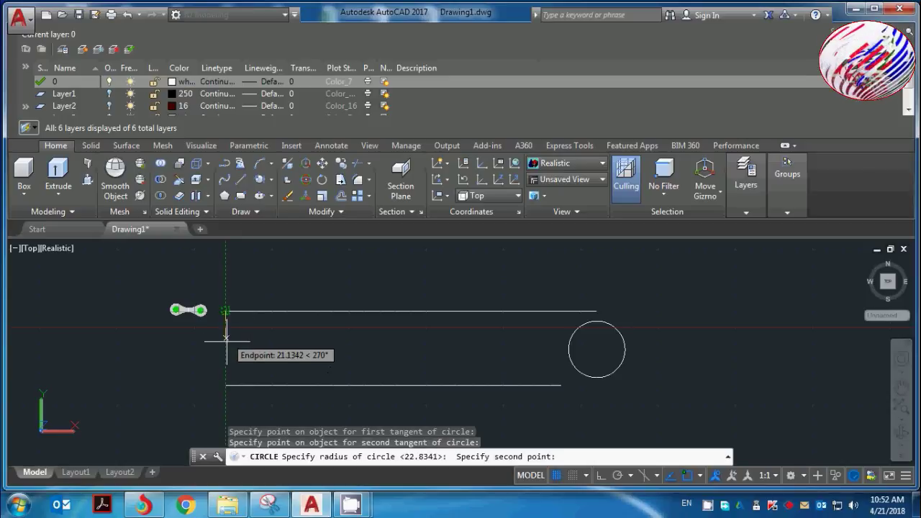
{"action": "left_click", "coordinate": [224, 343]}
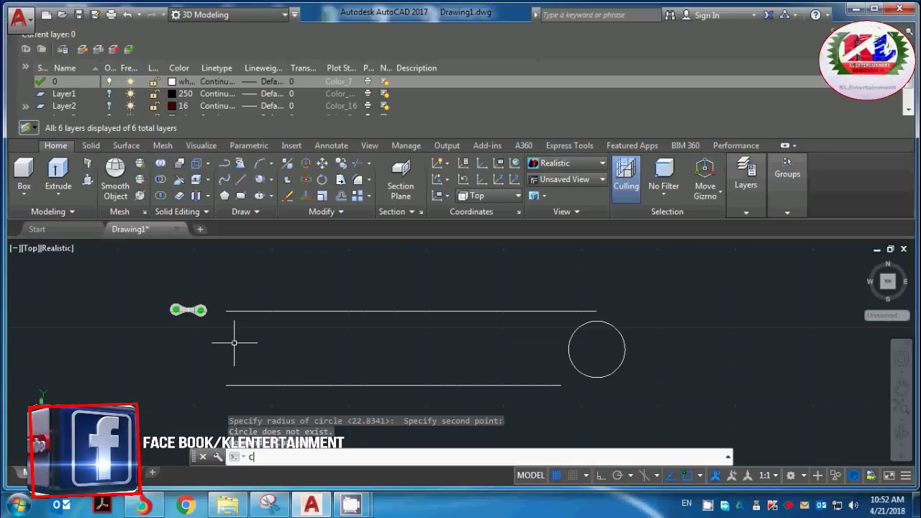
Draw a two-point circle whose diameter spans the west endpoints of the two parallel lines
{"action": "type", "text": "c"}
{"action": "key", "text": "Return"}
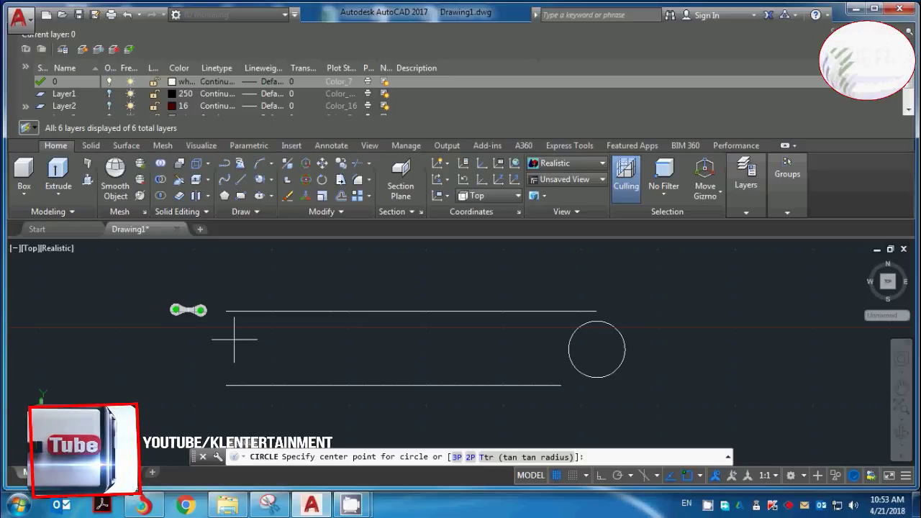
{"action": "left_click", "coordinate": [470, 457]}
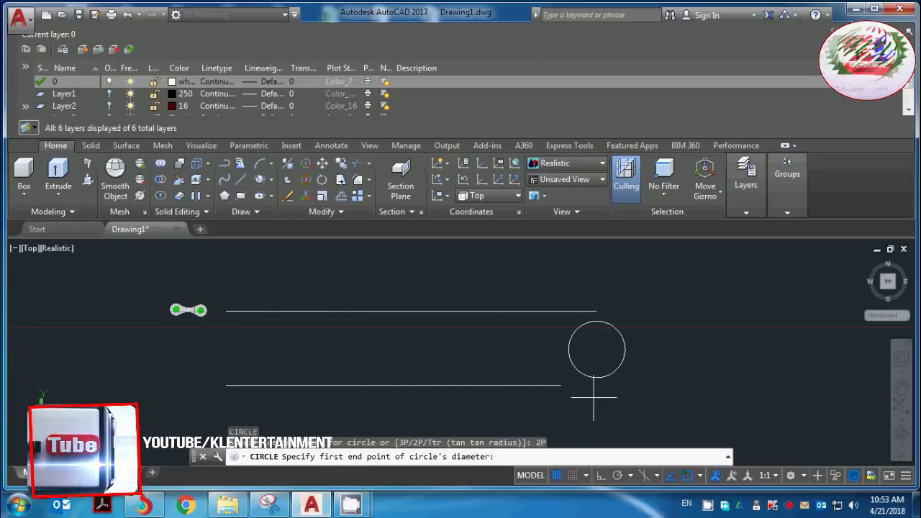
{"action": "left_click", "coordinate": [225, 310]}
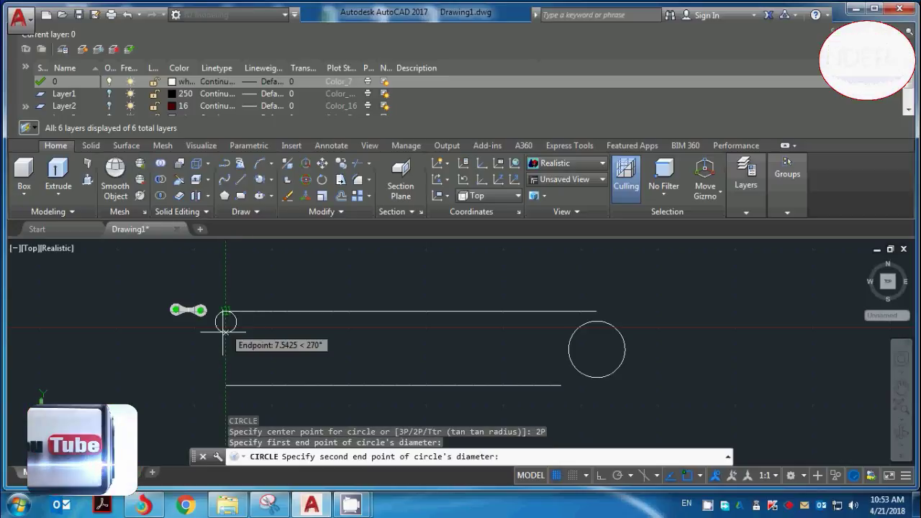
{"action": "left_click", "coordinate": [228, 384]}
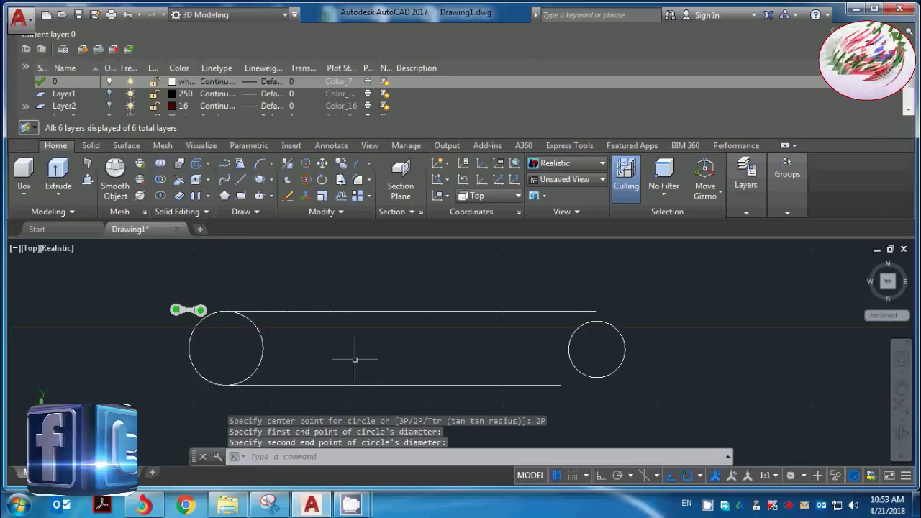
Trim away the inner half of the large west circle between the two lines
{"action": "scroll", "coordinate": [353, 355], "scroll_direction": "up", "scroll_amount": 2}
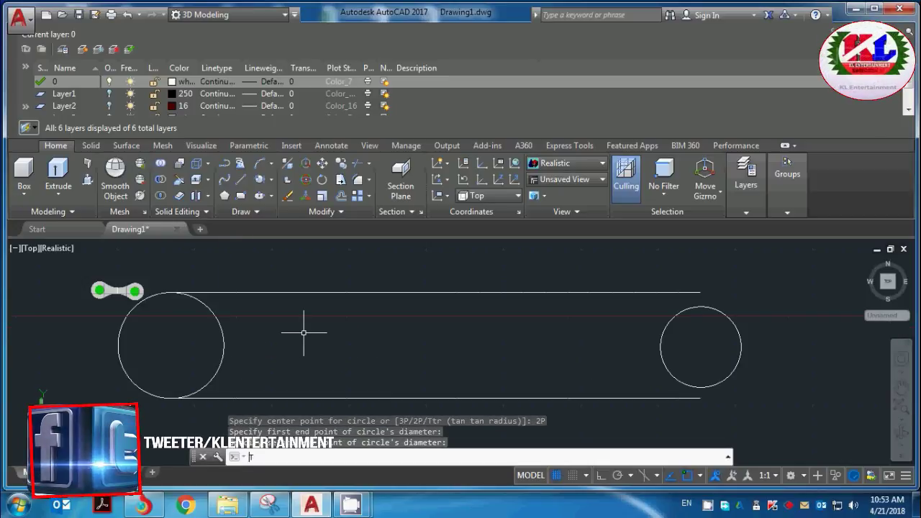
{"action": "key", "text": "Return"}
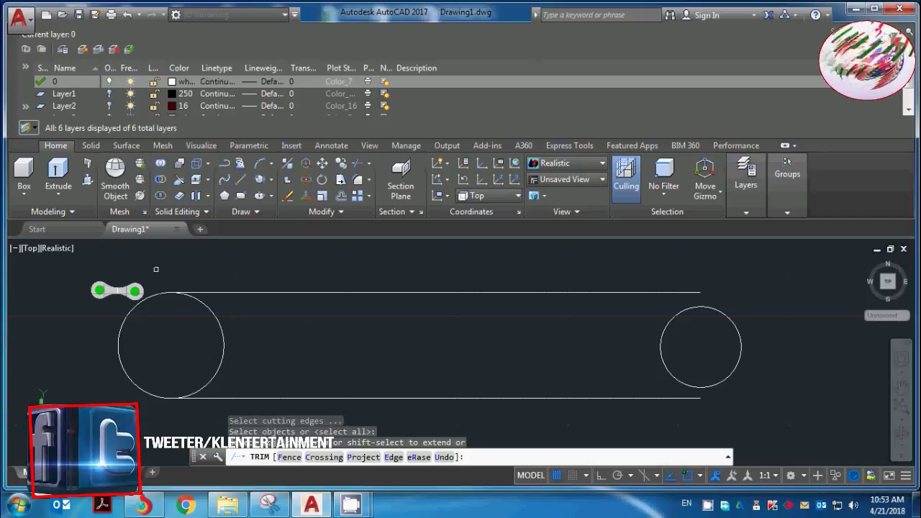
{"action": "key", "text": "Return"}
{"action": "left_click", "coordinate": [224, 339]}
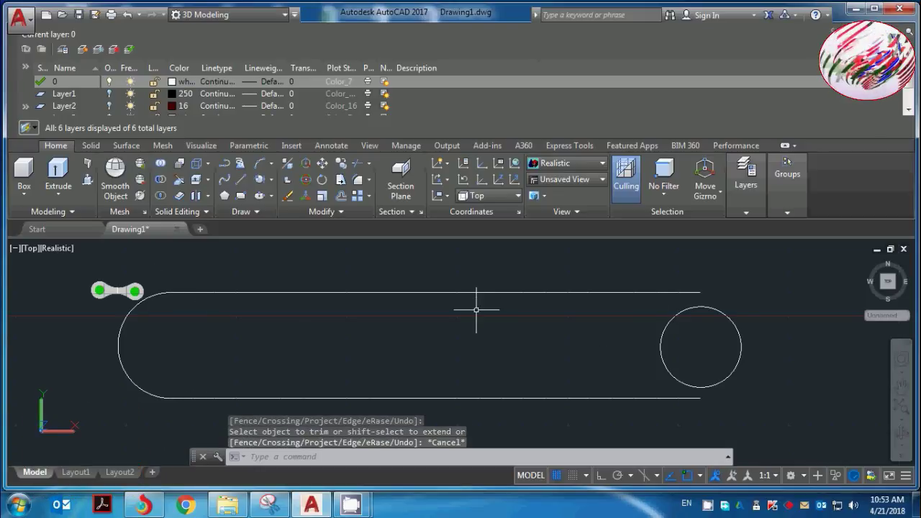
{"action": "key", "text": "Escape"}
Stretch the upper line's east endpoint down to the top quadrant of the small east circle
{"action": "left_click", "coordinate": [529, 293]}
{"action": "type", "text": "m"}
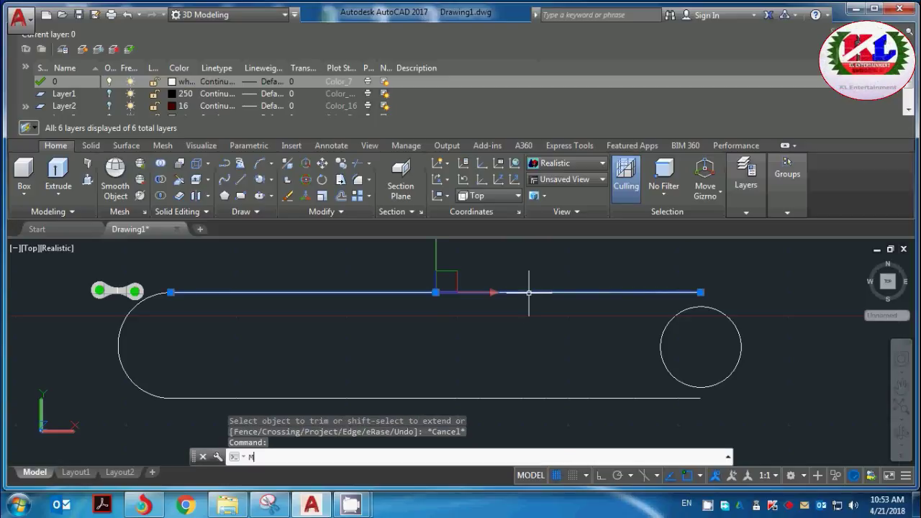
{"action": "key", "text": "Escape"}
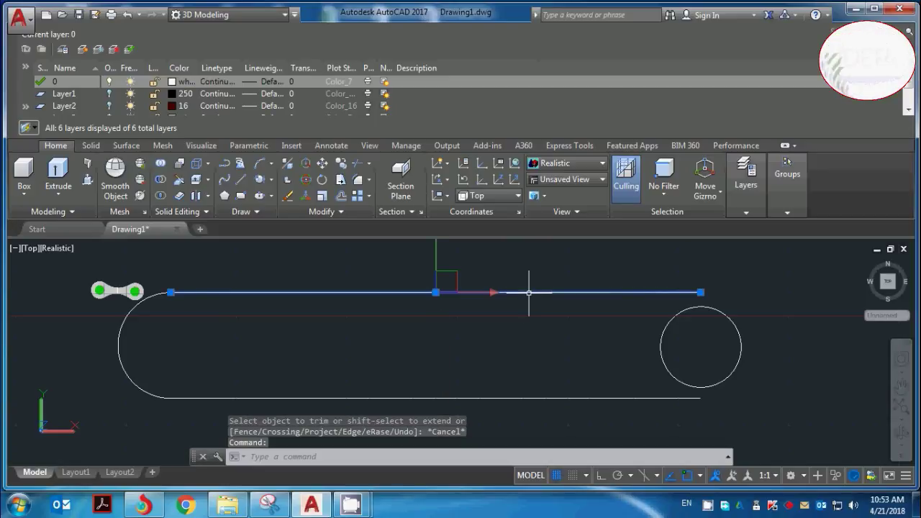
{"action": "left_click", "coordinate": [700, 292]}
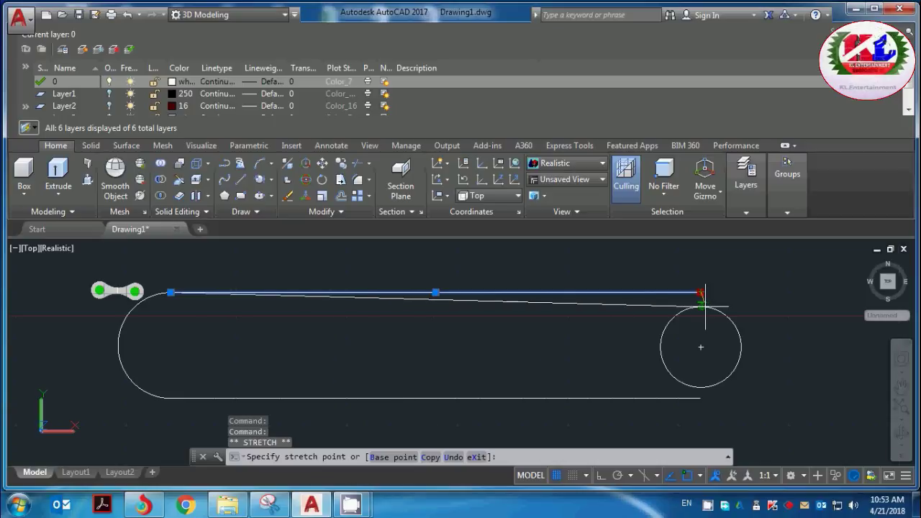
{"action": "left_click", "coordinate": [701, 306]}
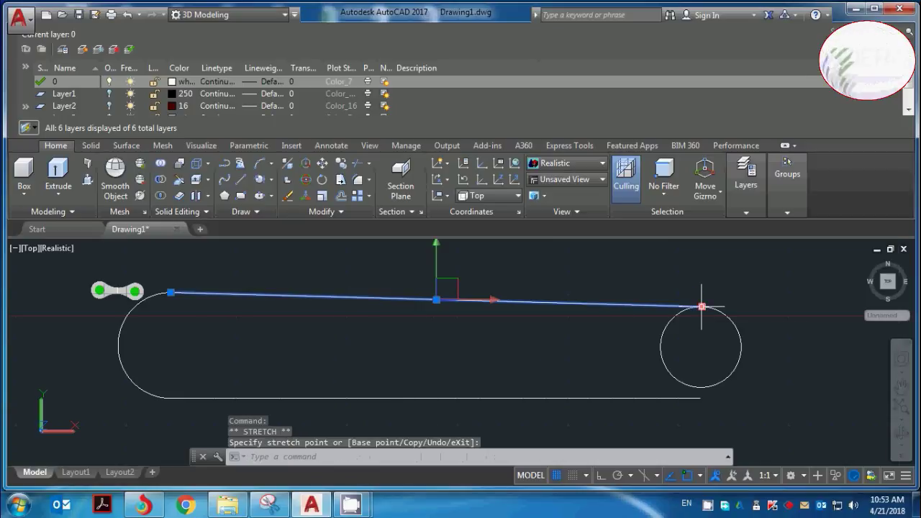
Stretch the lower line's east endpoint up to the bottom quadrant of the small east circle
{"action": "left_click", "coordinate": [698, 395]}
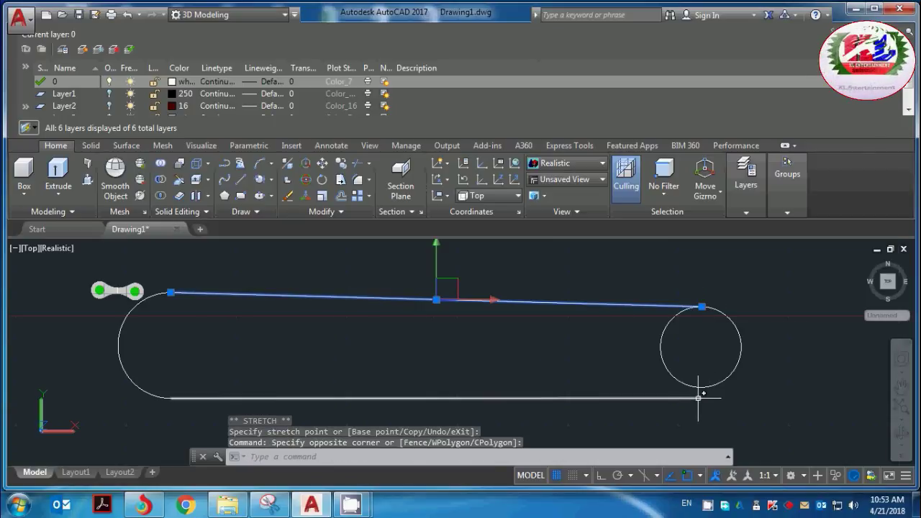
{"action": "left_click", "coordinate": [698, 392]}
{"action": "left_click", "coordinate": [700, 397]}
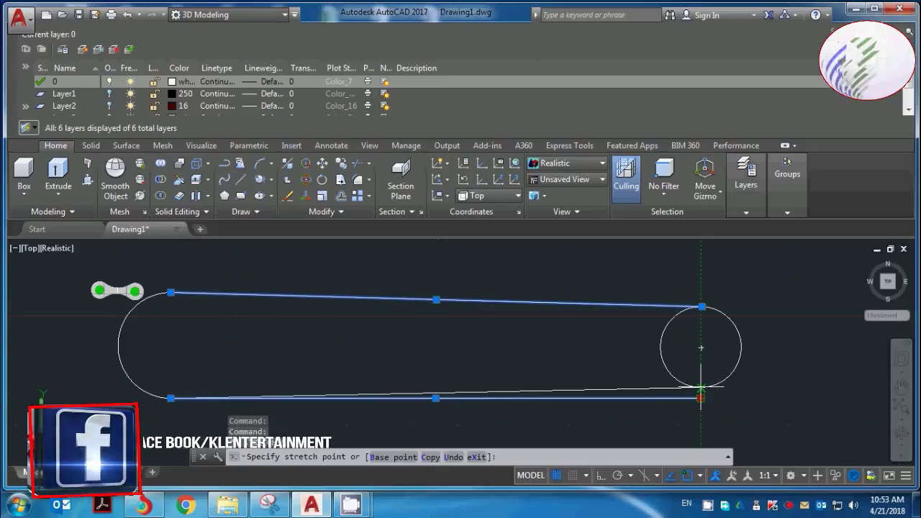
{"action": "left_click", "coordinate": [700, 388]}
{"action": "key", "text": "Escape"}
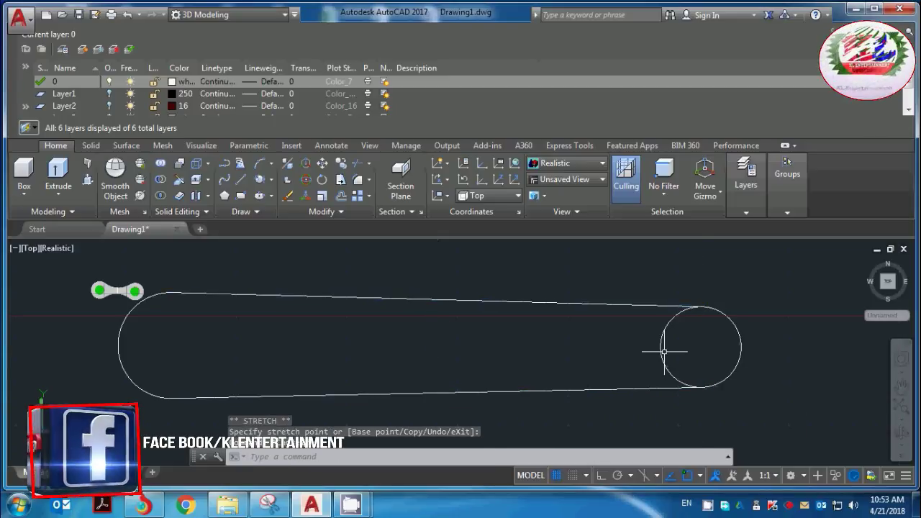
{"action": "type", "text": "tr"}
{"action": "key", "text": "Return"}
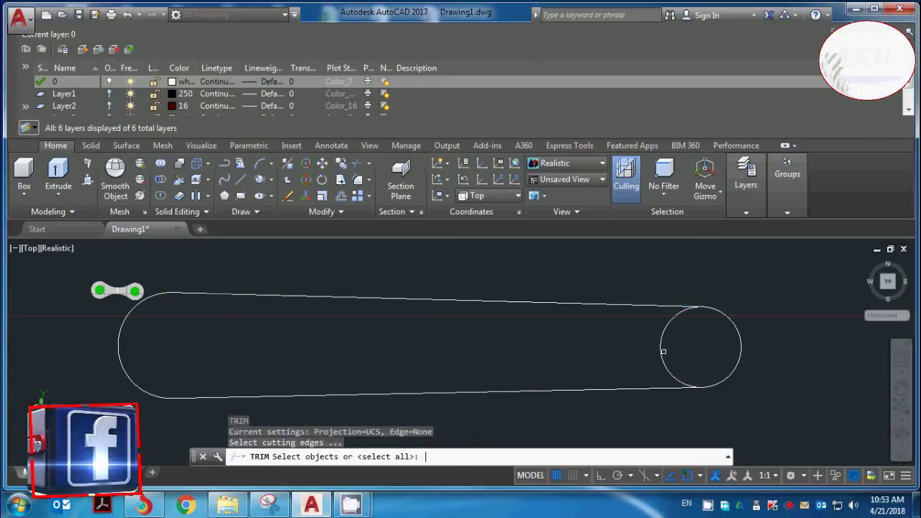
{"action": "left_click", "coordinate": [661, 348]}
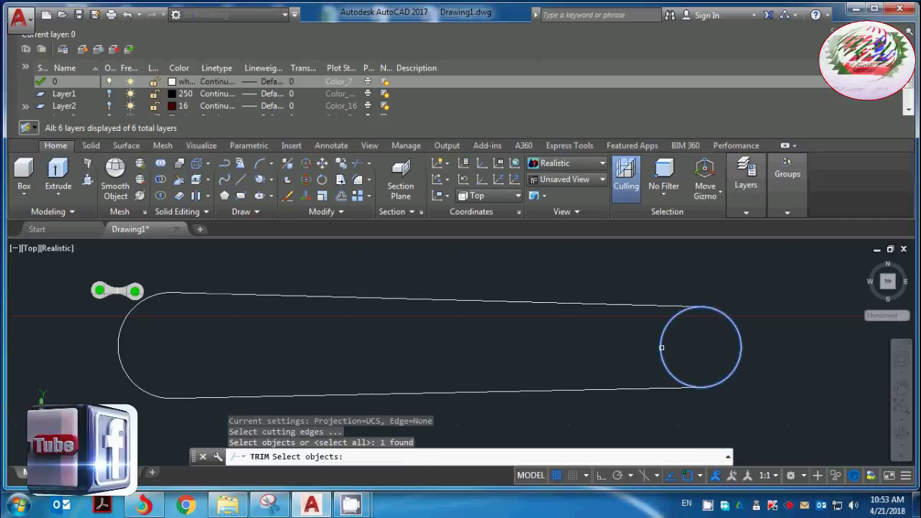
{"action": "key", "text": "Escape"}
Trim away the inner half of the small east circle between the two sloping lines
{"action": "type", "text": "TR"}
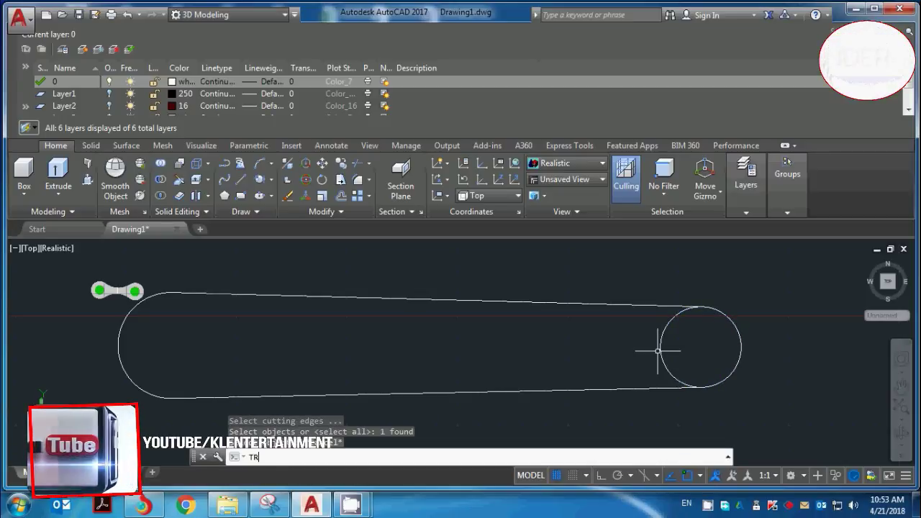
{"action": "key", "text": "Return"}
{"action": "key", "text": "Return"}
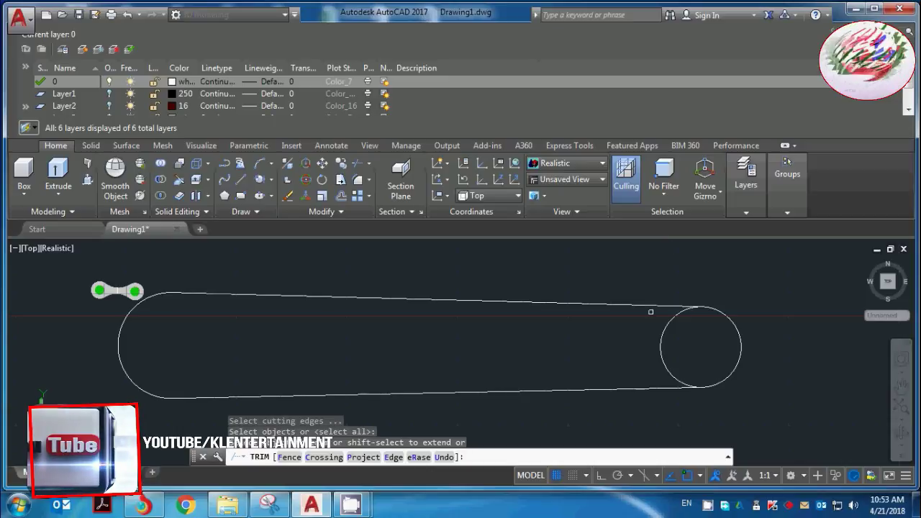
{"action": "left_click", "coordinate": [658, 330]}
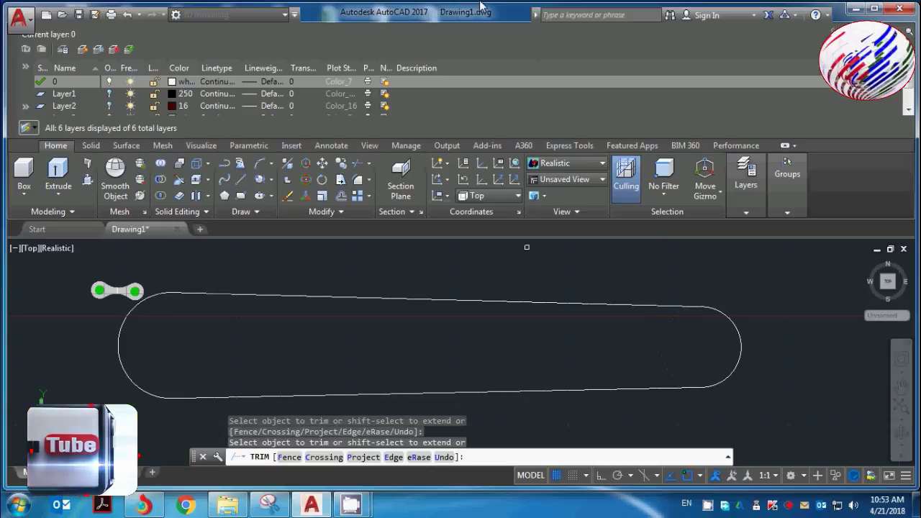
{"action": "key", "text": "Escape"}
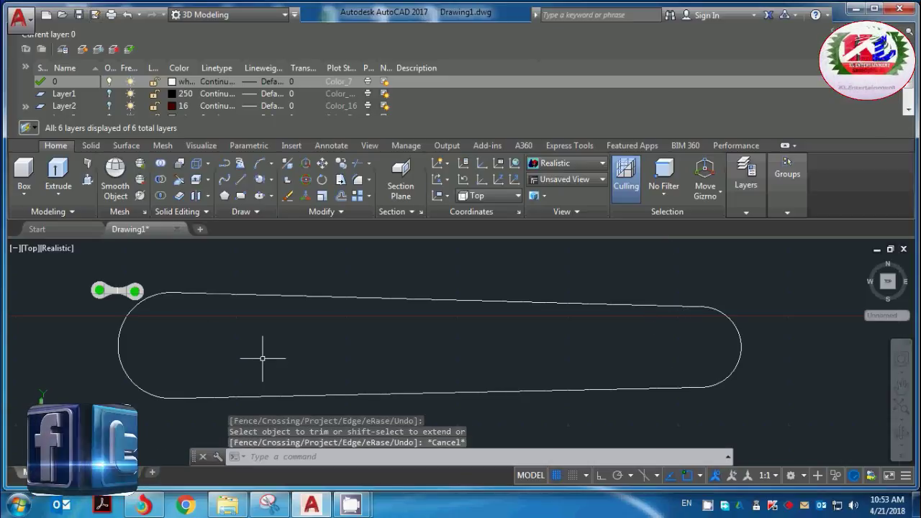
Join the two sloping lines and the two end arcs into one closed polyline
{"action": "key", "text": "Return"}
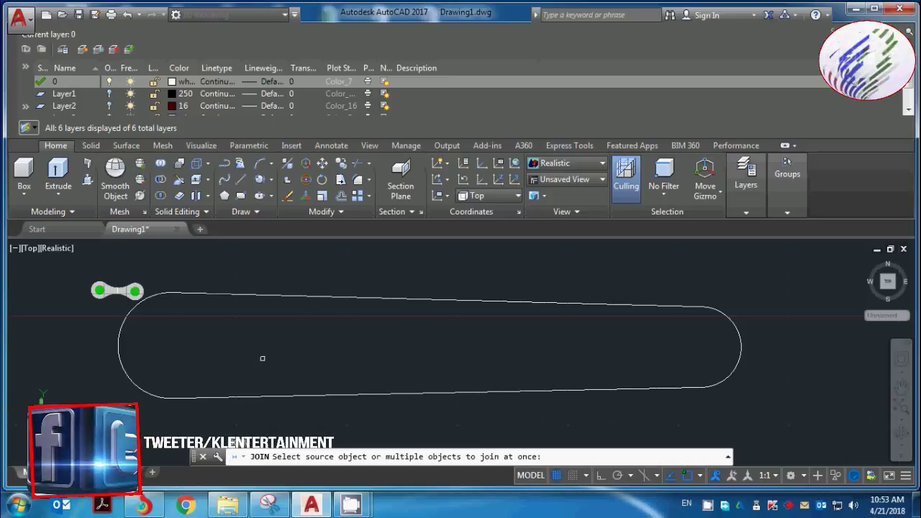
{"action": "left_click", "coordinate": [326, 300]}
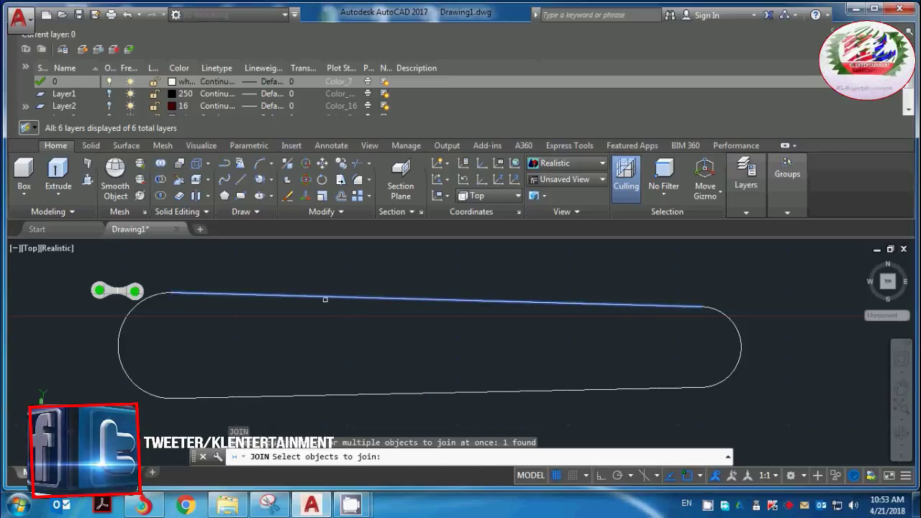
{"action": "left_click", "coordinate": [165, 294]}
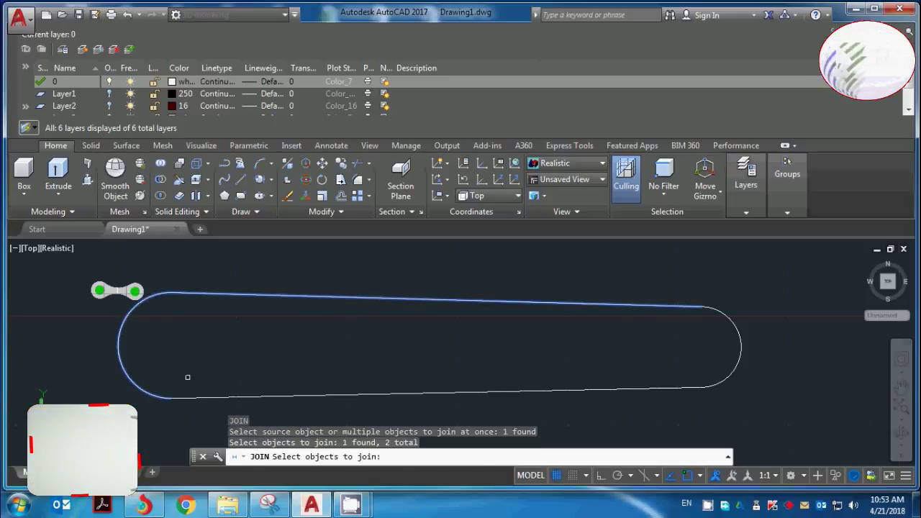
{"action": "left_click", "coordinate": [214, 395]}
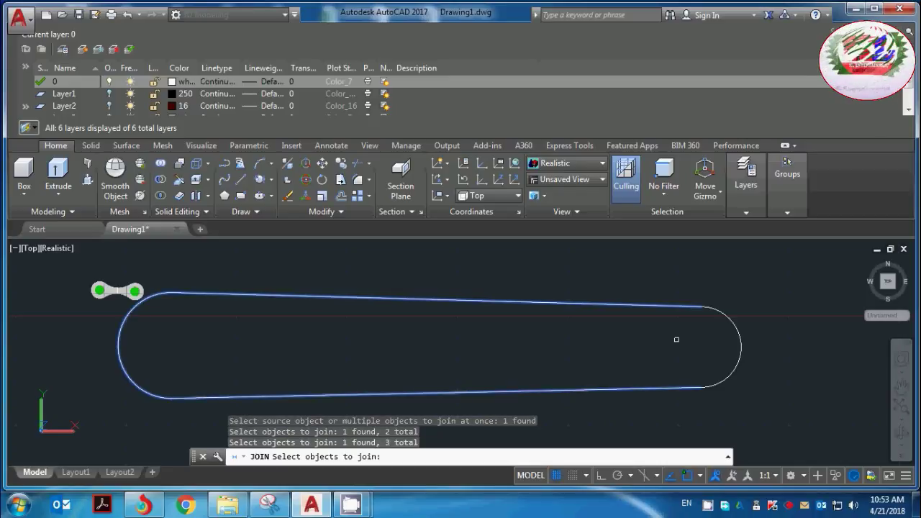
{"action": "left_click", "coordinate": [733, 328]}
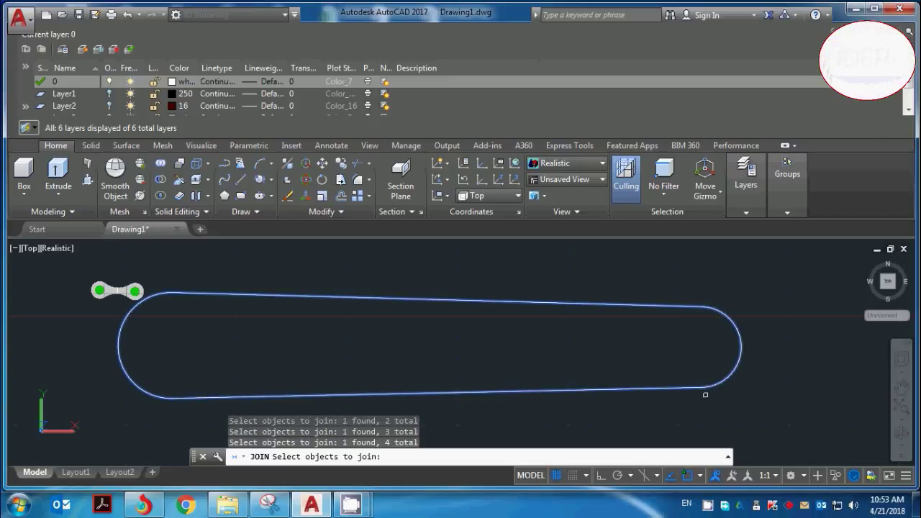
{"action": "key", "text": "Return"}
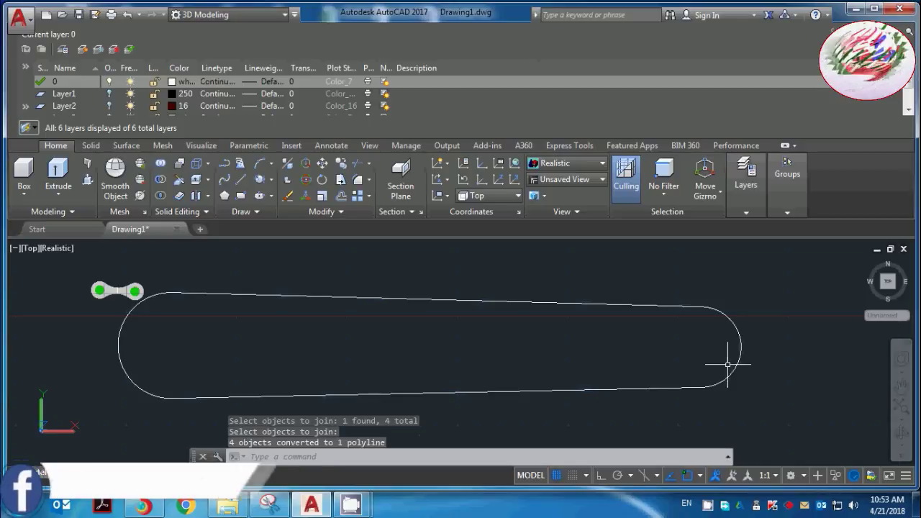
Move the whole chain link by its east pin's centre to just below the path's lower line, near the large west arc
{"action": "scroll", "coordinate": [519, 348], "scroll_direction": "down", "scroll_amount": 1}
{"action": "scroll", "coordinate": [518, 348], "scroll_direction": "up", "scroll_amount": 2}
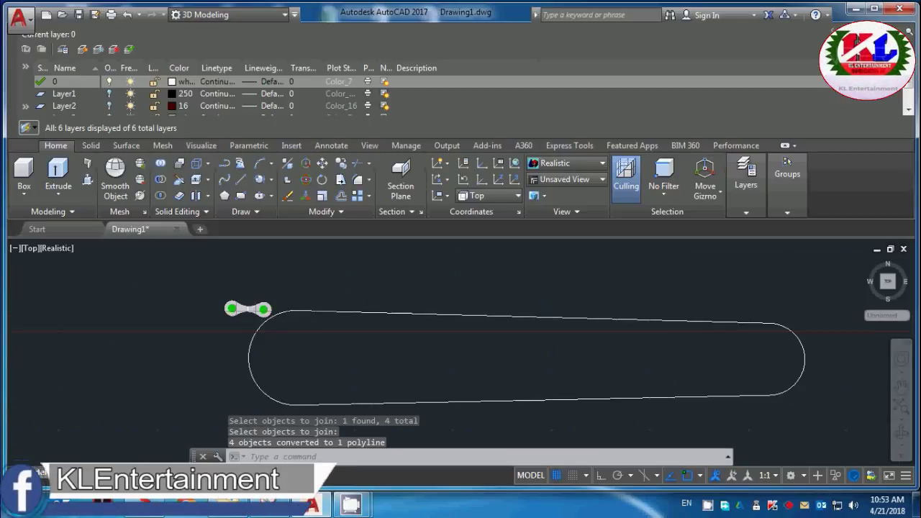
{"action": "scroll", "coordinate": [241, 282], "scroll_direction": "up", "scroll_amount": 5}
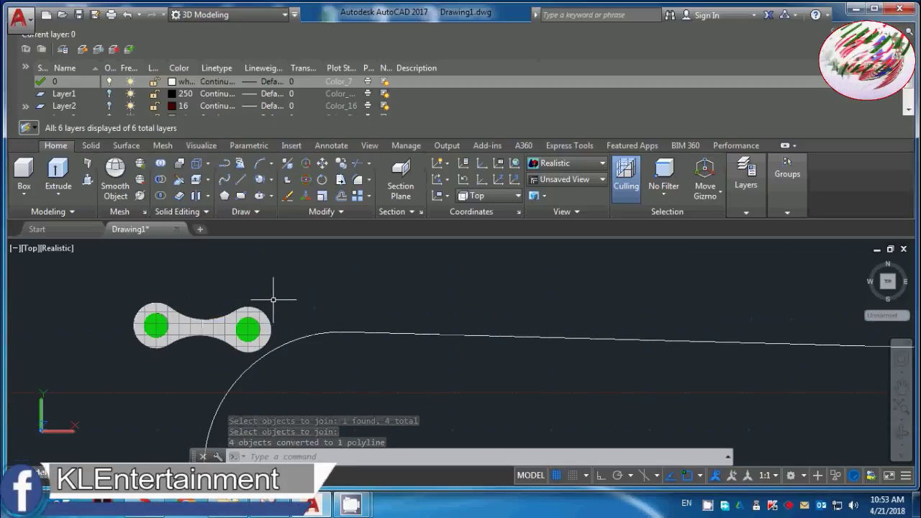
{"action": "left_click", "coordinate": [275, 315]}
{"action": "left_click", "coordinate": [140, 320]}
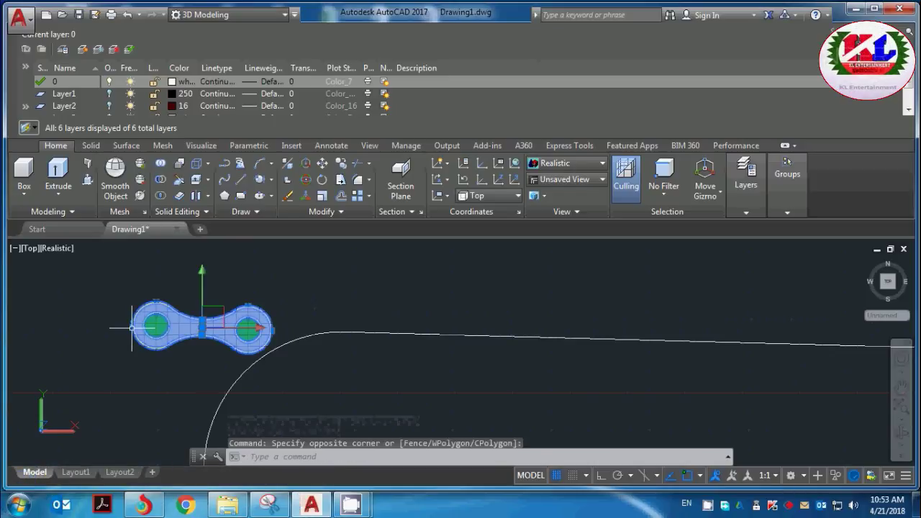
{"action": "left_click", "coordinate": [144, 380]}
{"action": "left_click", "coordinate": [193, 309]}
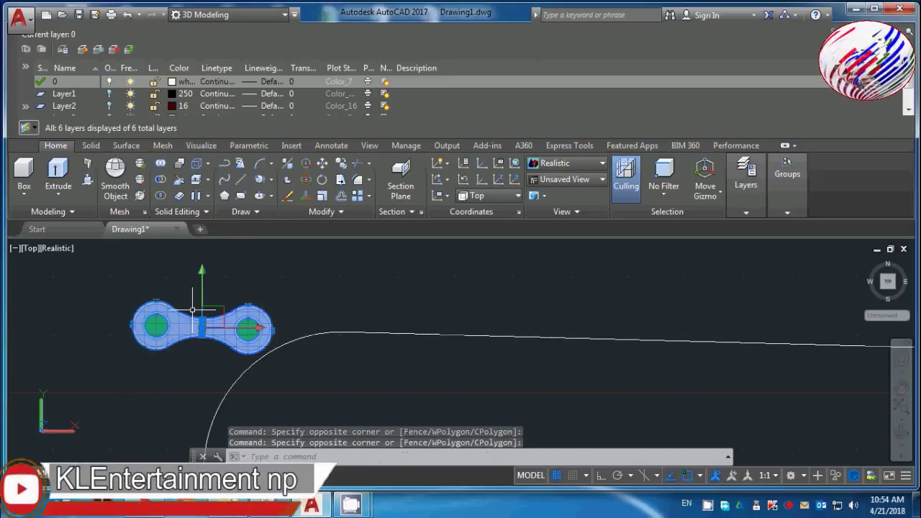
{"action": "left_click", "coordinate": [232, 360]}
{"action": "left_click", "coordinate": [258, 269]}
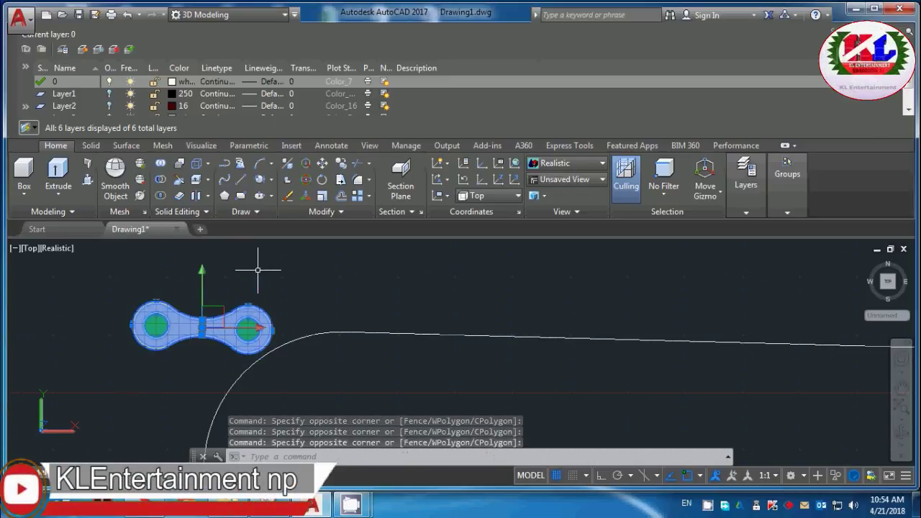
{"action": "type", "text": "M"}
{"action": "key", "text": "Return"}
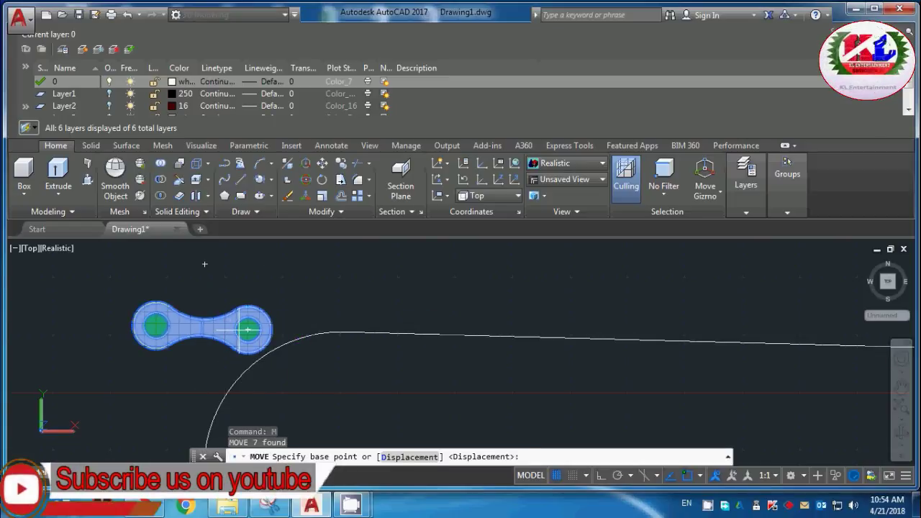
{"action": "left_click", "coordinate": [247, 328]}
{"action": "scroll", "coordinate": [246, 328], "scroll_direction": "down", "scroll_amount": 5}
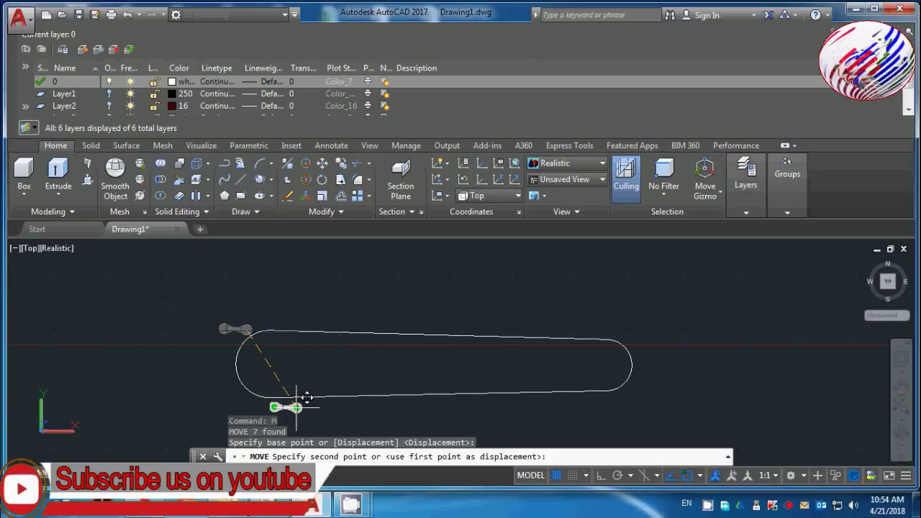
{"action": "left_click", "coordinate": [308, 408]}
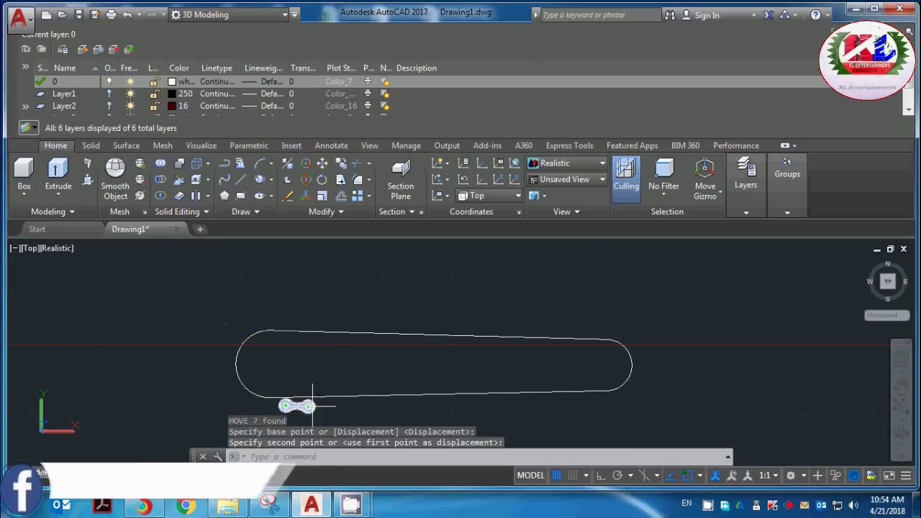
Set the visual style to 2D Wireframe and delete the short line across the middle of the chain link
{"action": "scroll", "coordinate": [345, 416], "scroll_direction": "up", "scroll_amount": 2}
{"action": "scroll", "coordinate": [240, 413], "scroll_direction": "up", "scroll_amount": 3}
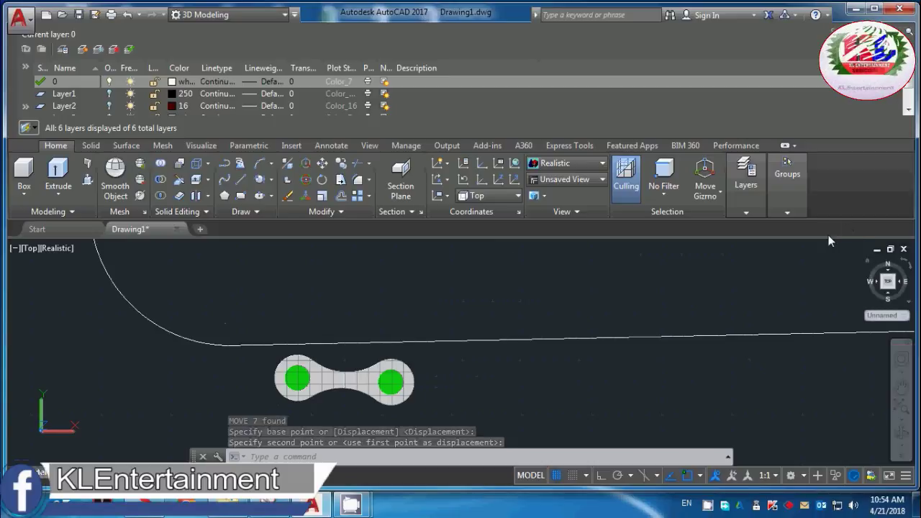
{"action": "left_click", "coordinate": [51, 248]}
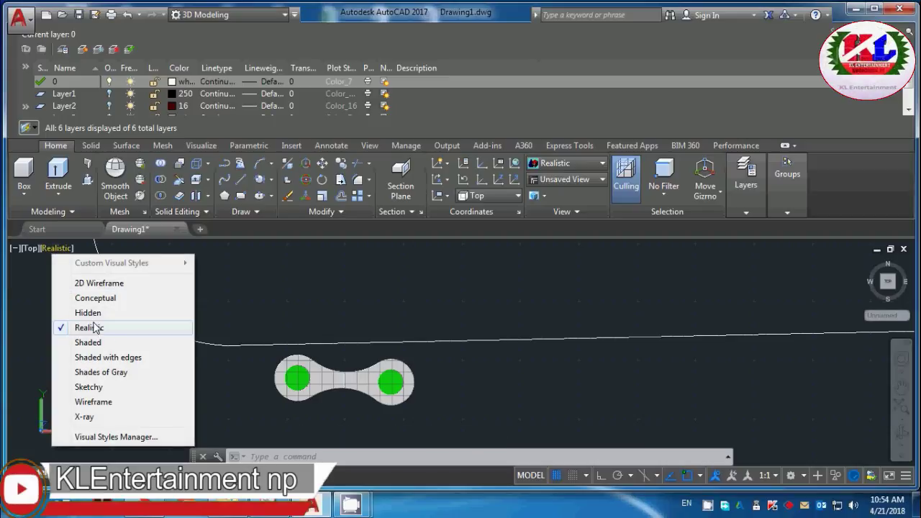
{"action": "left_click", "coordinate": [92, 284]}
{"action": "scroll", "coordinate": [358, 357], "scroll_direction": "up", "scroll_amount": 6}
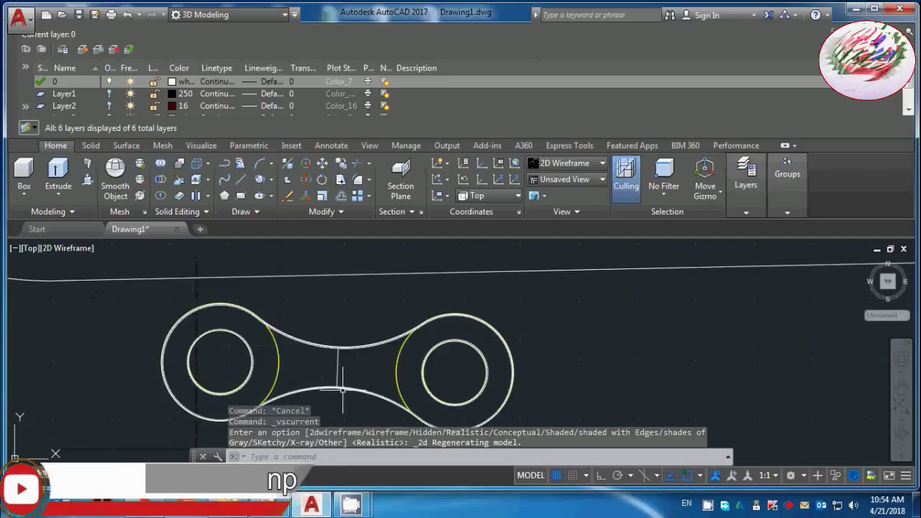
{"action": "left_click", "coordinate": [332, 337]}
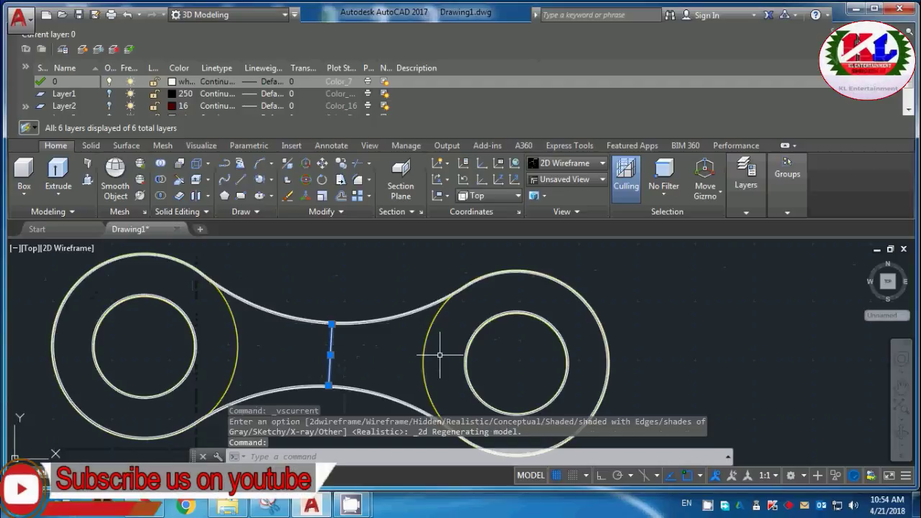
{"action": "key", "text": "Delete"}
Draw a line across the chain link's narrow waist, from the middle of its upper arc to the middle of its lower arc
{"action": "type", "text": "l"}
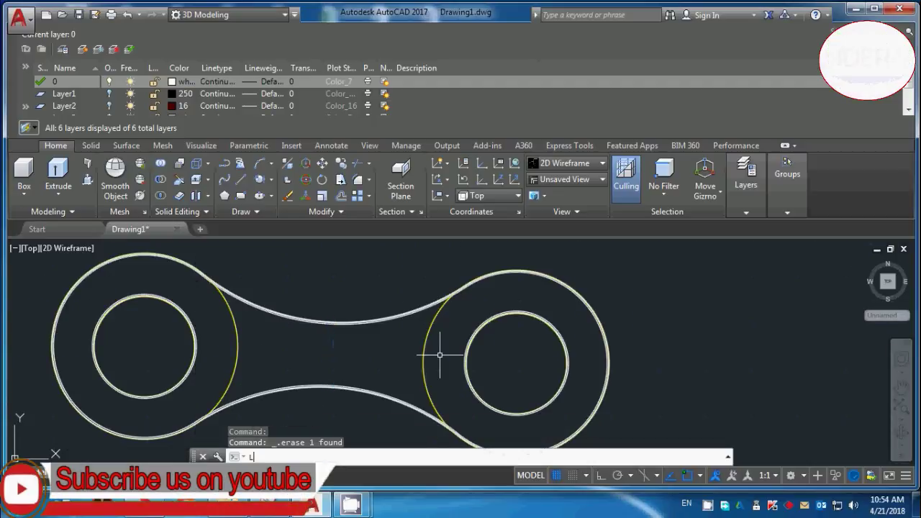
{"action": "key", "text": "Return"}
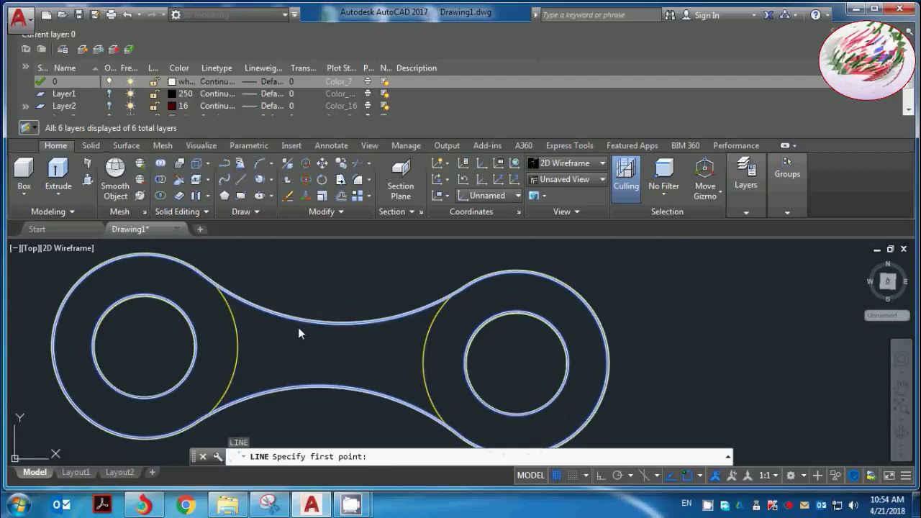
{"action": "scroll", "coordinate": [301, 328], "scroll_direction": "up", "scroll_amount": 4}
{"action": "left_click", "coordinate": [373, 320]}
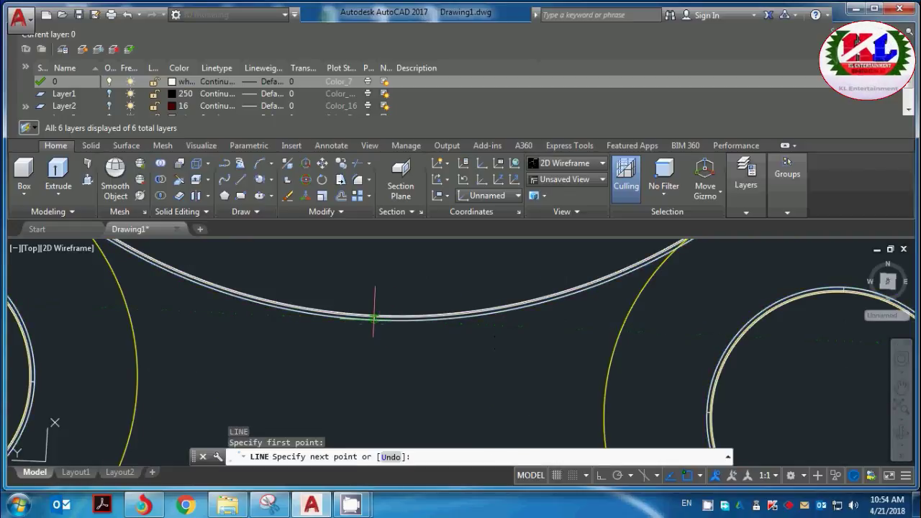
{"action": "scroll", "coordinate": [371, 339], "scroll_direction": "down", "scroll_amount": 5}
{"action": "scroll", "coordinate": [370, 412], "scroll_direction": "up", "scroll_amount": 6}
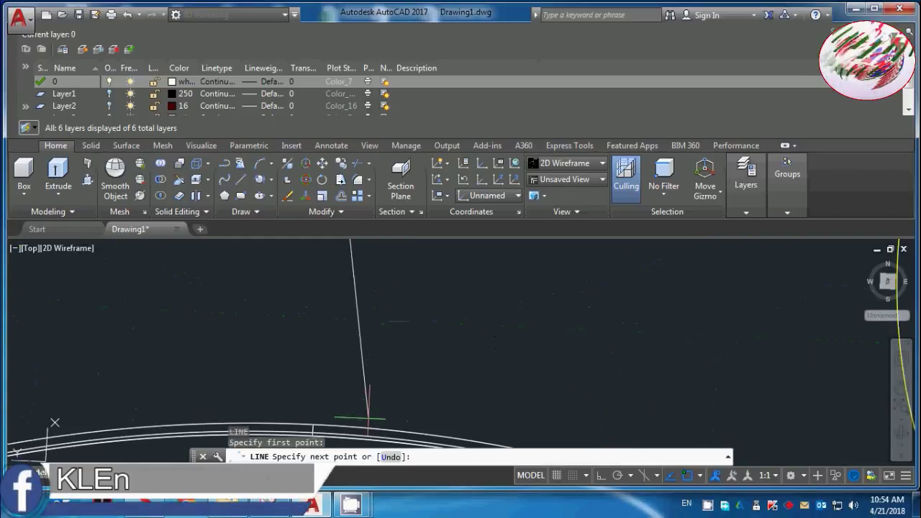
{"action": "left_click", "coordinate": [314, 424]}
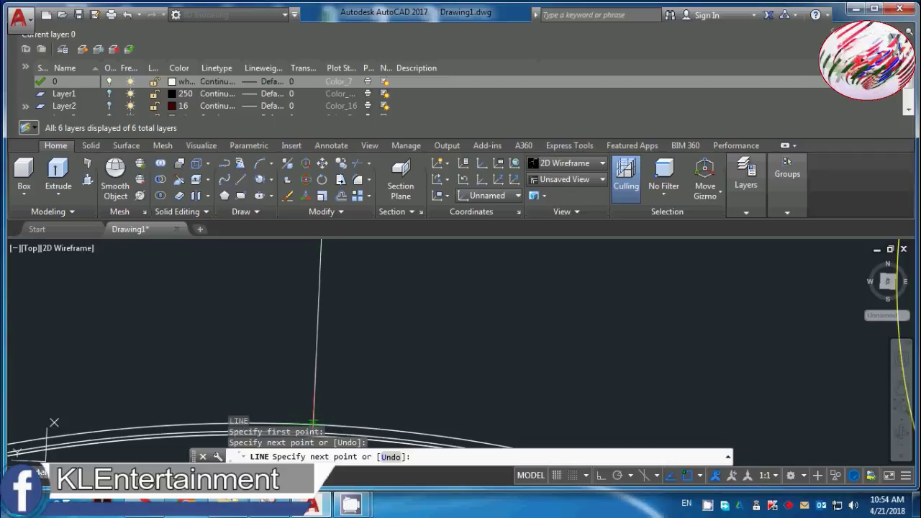
{"action": "key", "text": "Escape"}
{"action": "scroll", "coordinate": [417, 370], "scroll_direction": "down", "scroll_amount": 6}
{"action": "scroll", "coordinate": [411, 381], "scroll_direction": "down", "scroll_amount": 5}
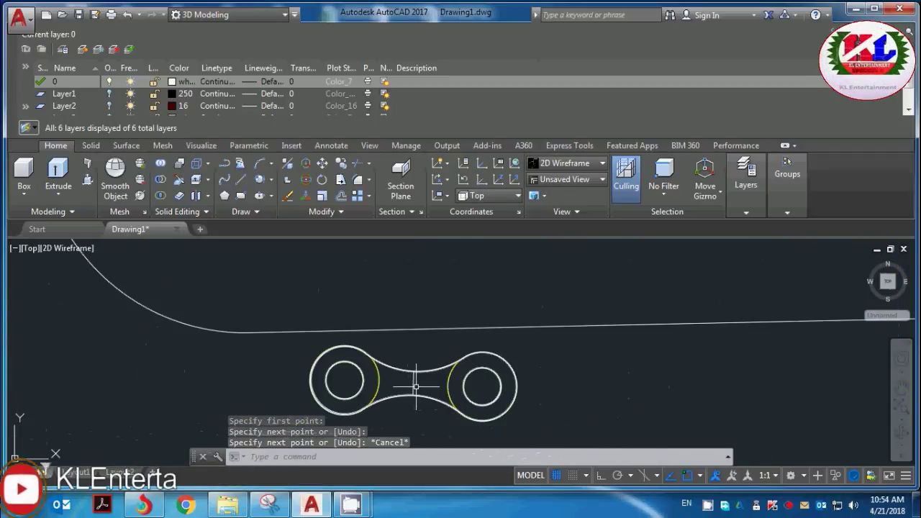
{"action": "scroll", "coordinate": [439, 373], "scroll_direction": "down", "scroll_amount": 4}
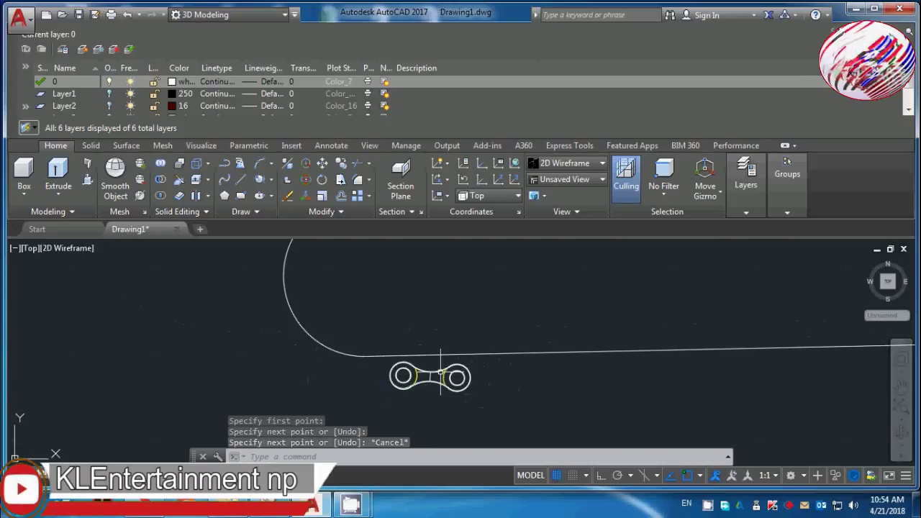
View the chain link and the closed path from the isometric home view
{"action": "left_click", "coordinate": [798, 213]}
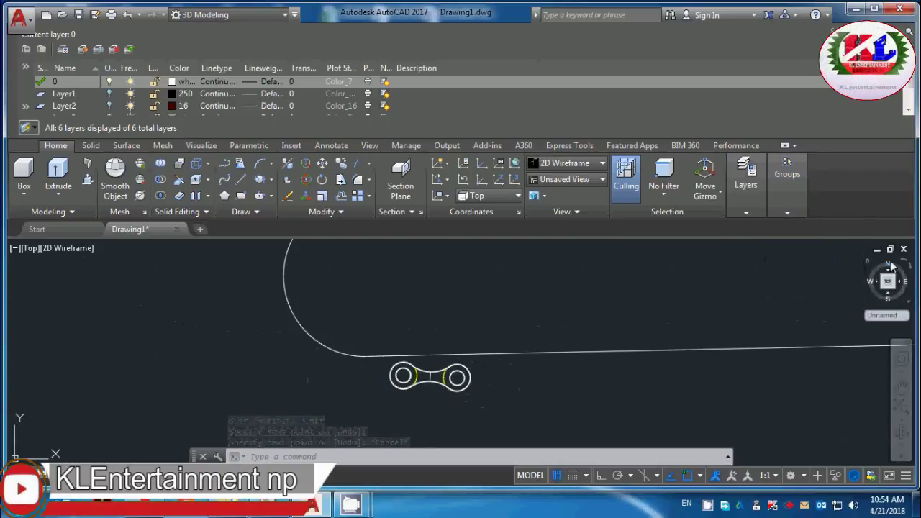
{"action": "left_click", "coordinate": [867, 261]}
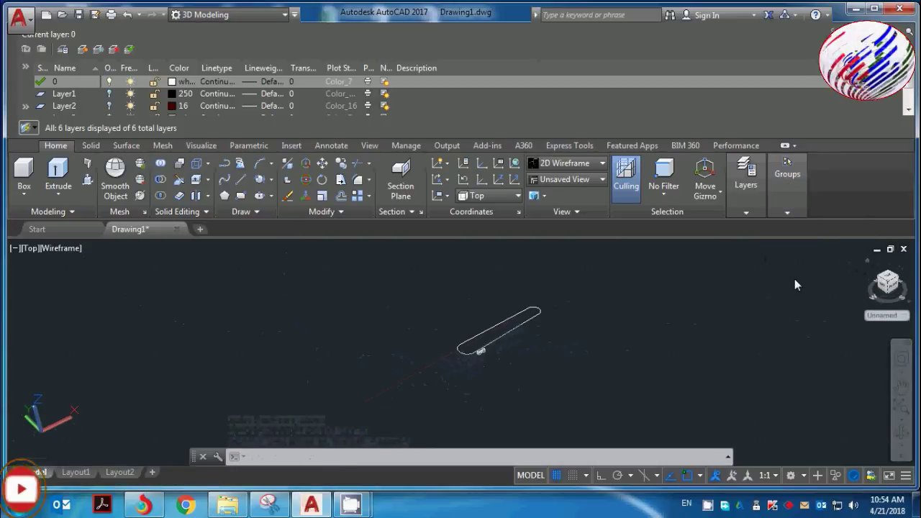
{"action": "right_click", "coordinate": [570, 300]}
{"action": "left_click", "coordinate": [566, 304]}
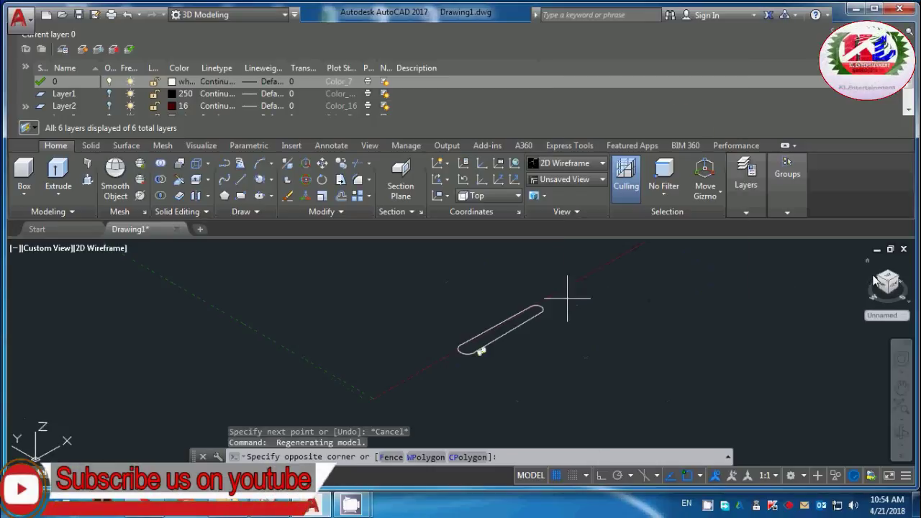
{"action": "left_click", "coordinate": [868, 261]}
{"action": "right_click", "coordinate": [868, 261]}
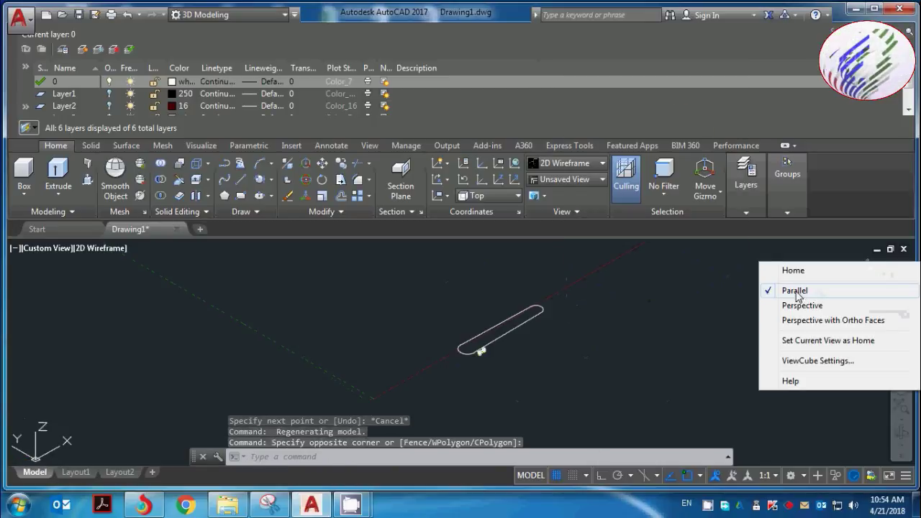
{"action": "left_click", "coordinate": [783, 305]}
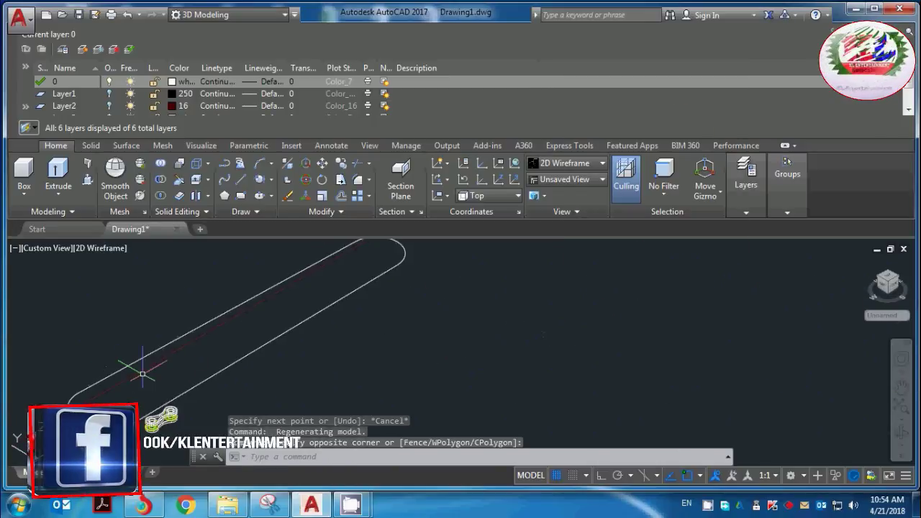
Set the visual style to Realistic and return to the top view
{"action": "left_click", "coordinate": [568, 162]}
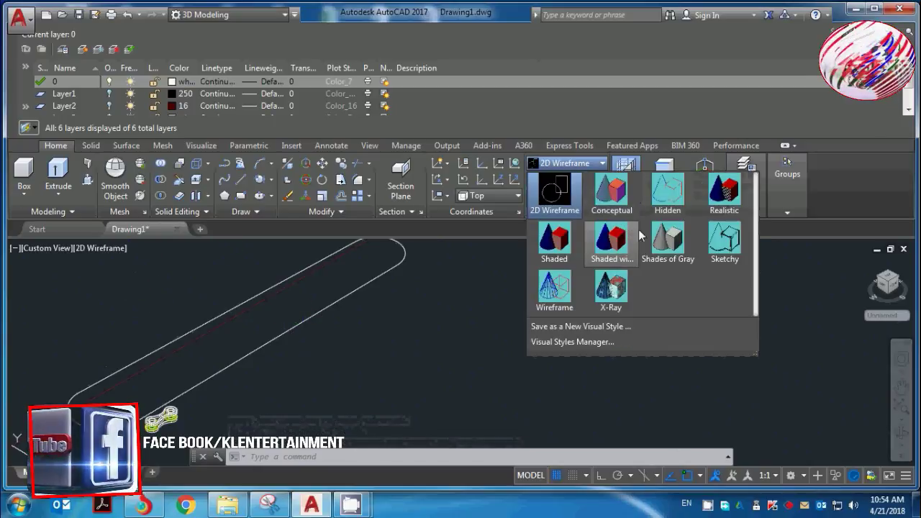
{"action": "left_click", "coordinate": [722, 193]}
{"action": "scroll", "coordinate": [227, 383], "scroll_direction": "down", "scroll_amount": 2}
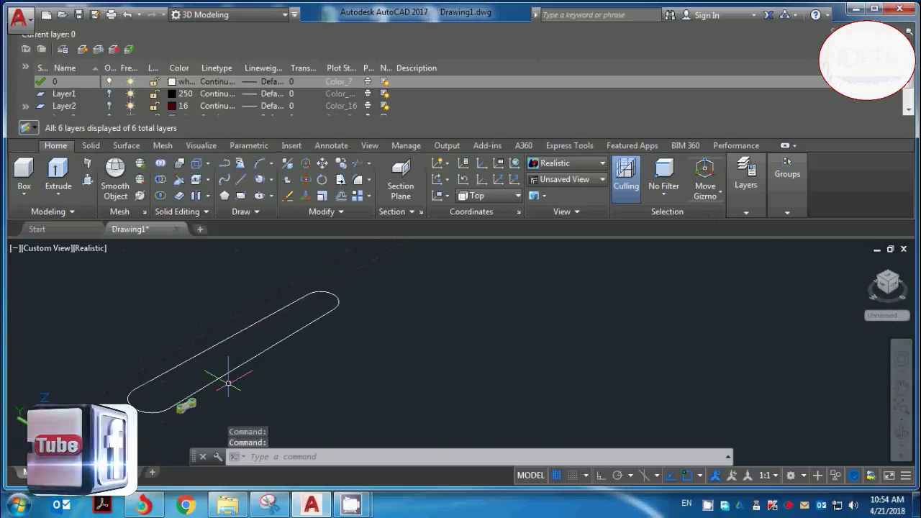
{"action": "scroll", "coordinate": [154, 390], "scroll_direction": "up", "scroll_amount": 4}
{"action": "scroll", "coordinate": [227, 395], "scroll_direction": "up", "scroll_amount": 1}
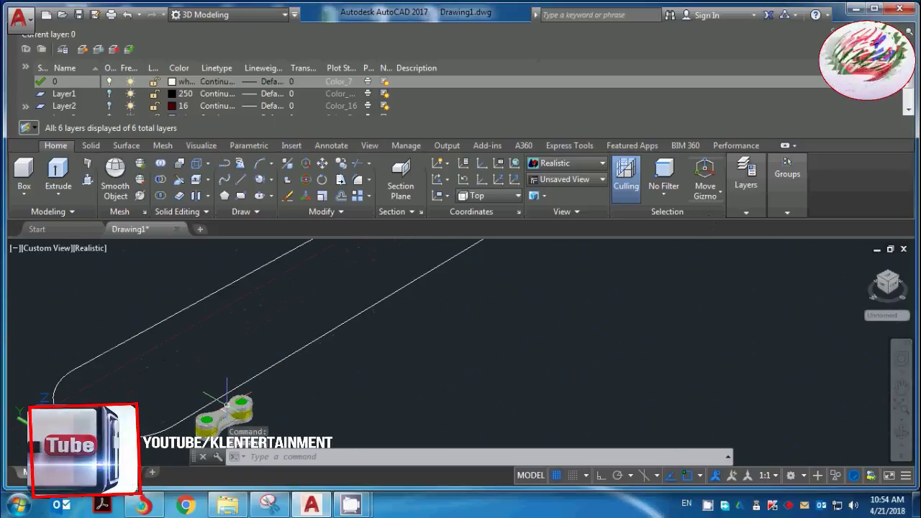
{"action": "scroll", "coordinate": [274, 392], "scroll_direction": "down", "scroll_amount": 1}
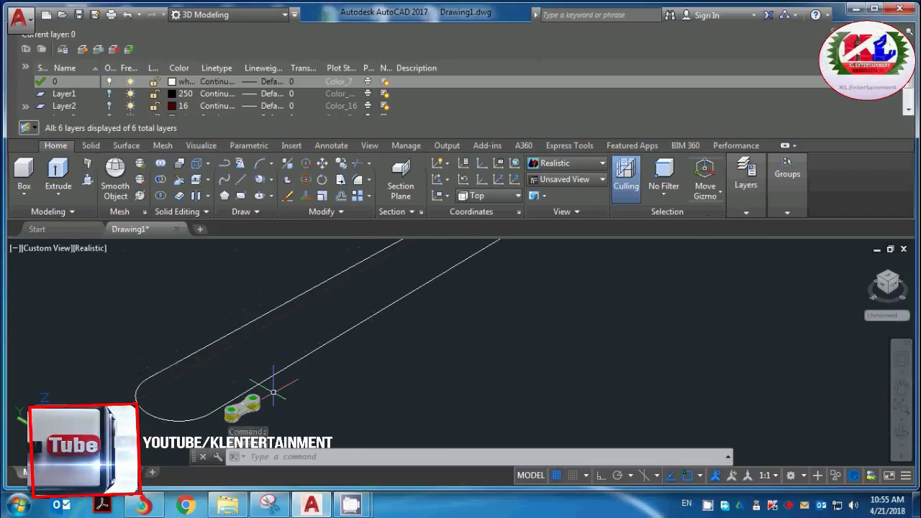
{"action": "left_click", "coordinate": [888, 278]}
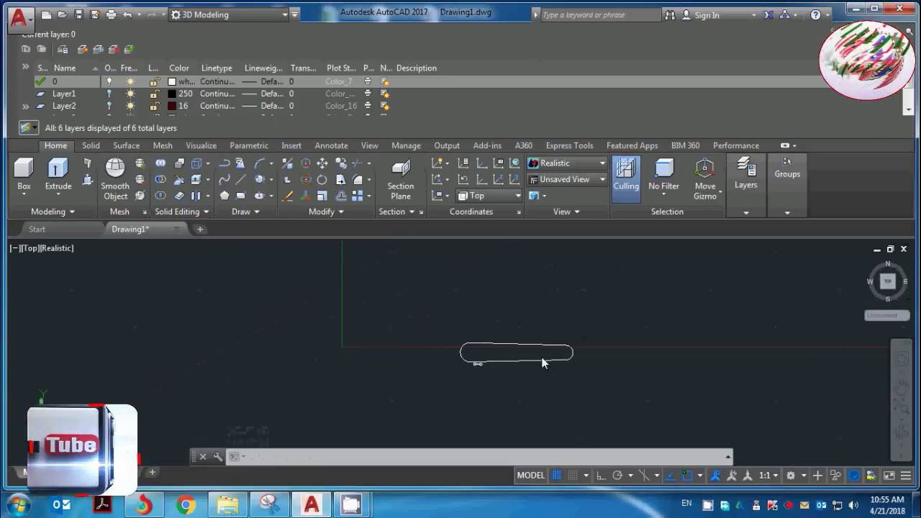
Try to array all parts of the chain link along the closed path with an associative Path Array
{"action": "scroll", "coordinate": [425, 403], "scroll_direction": "up", "scroll_amount": 3}
{"action": "scroll", "coordinate": [427, 397], "scroll_direction": "down", "scroll_amount": 2}
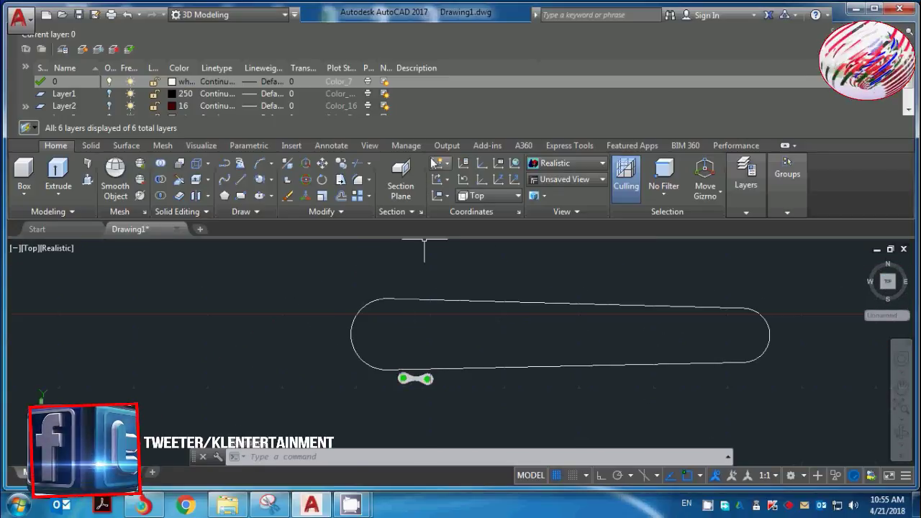
{"action": "left_click", "coordinate": [369, 196]}
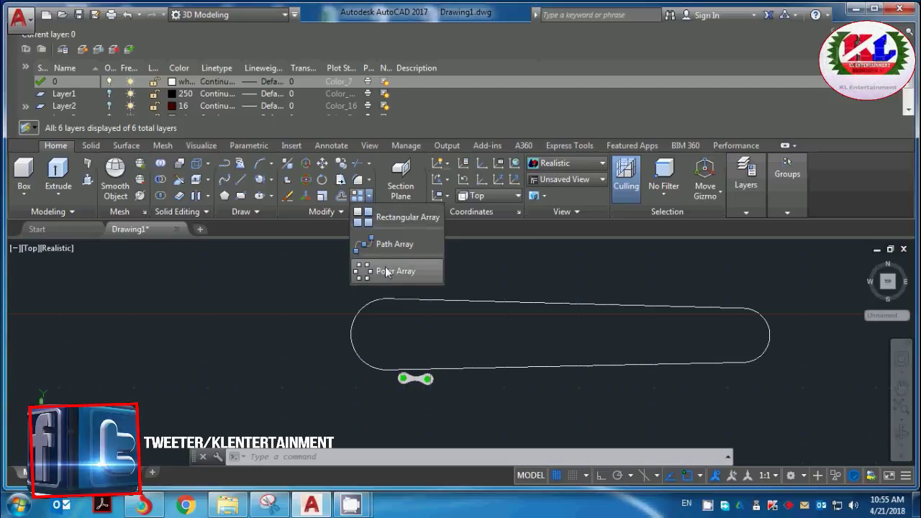
{"action": "left_click", "coordinate": [378, 246]}
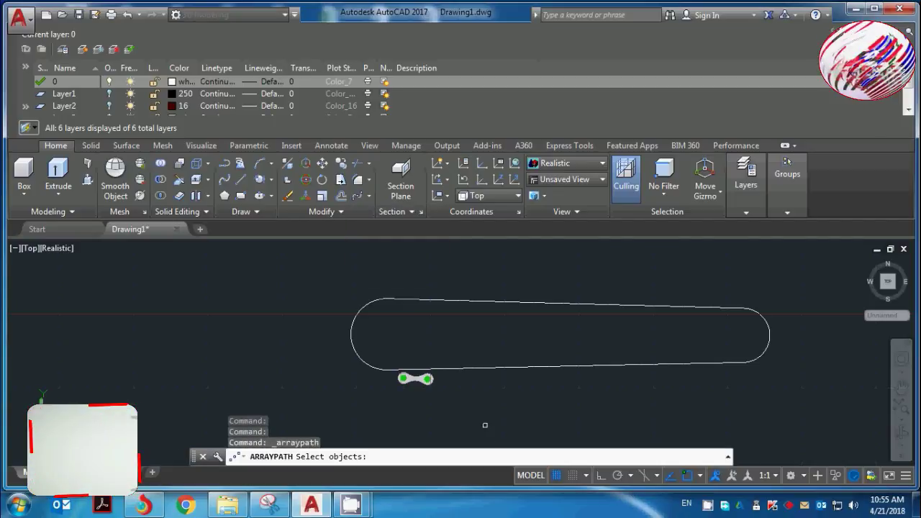
{"action": "scroll", "coordinate": [485, 426], "scroll_direction": "up", "scroll_amount": 3}
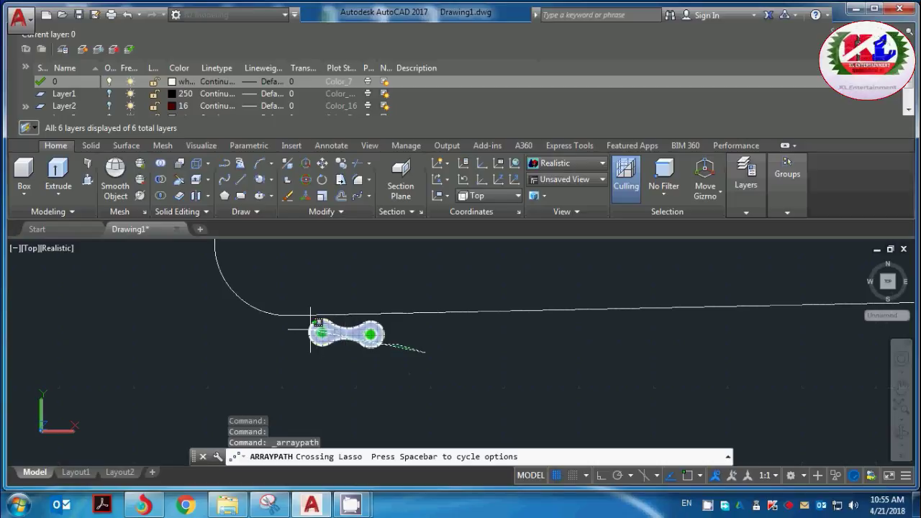
{"action": "left_click_drag", "start_coordinate": [309, 331], "coordinate": [308, 332]}
{"action": "scroll", "coordinate": [359, 347], "scroll_direction": "up", "scroll_amount": 3}
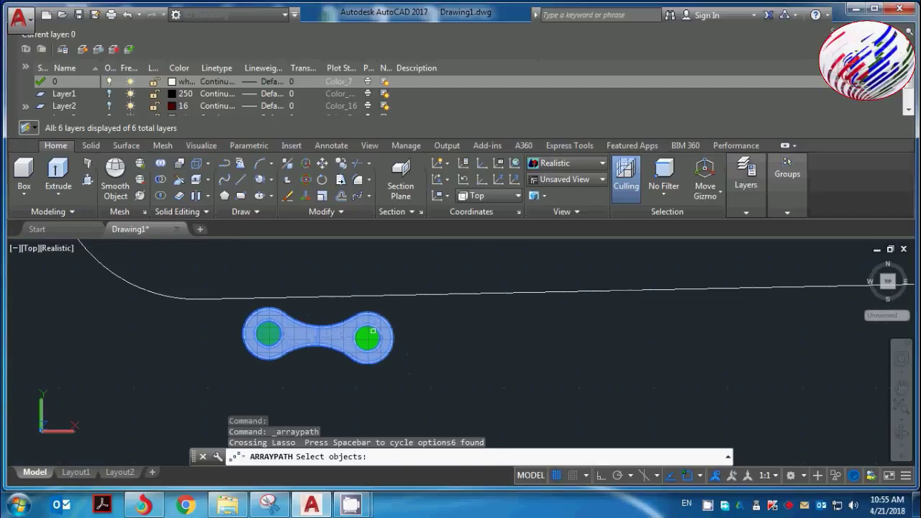
{"action": "left_click", "coordinate": [369, 334]}
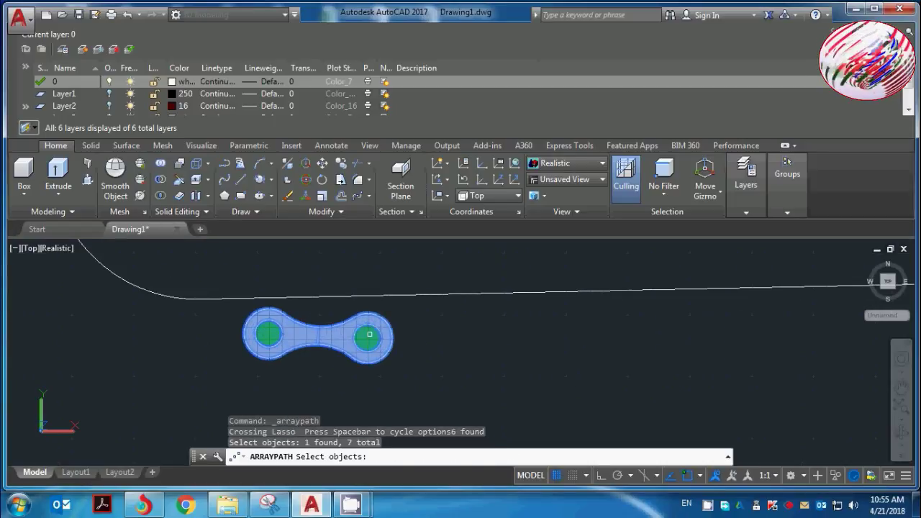
{"action": "left_click", "coordinate": [237, 316]}
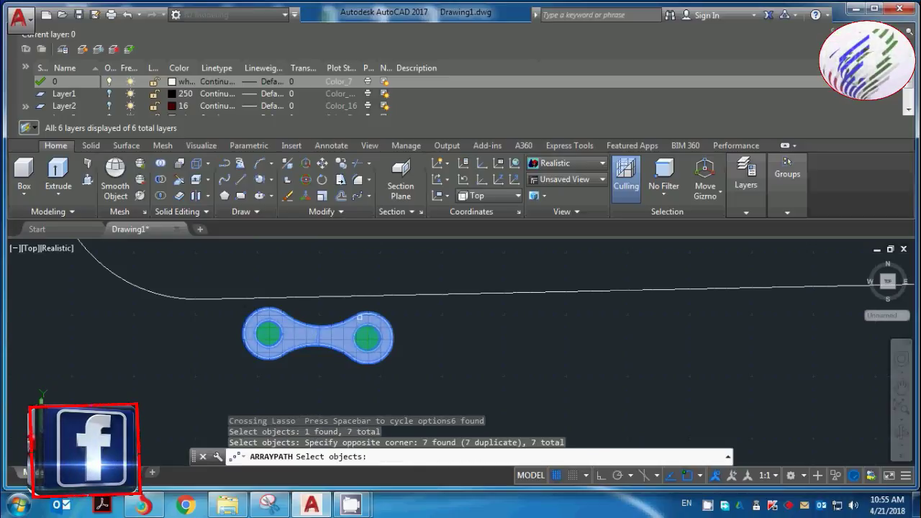
{"action": "key", "text": "Return"}
{"action": "left_click", "coordinate": [375, 297]}
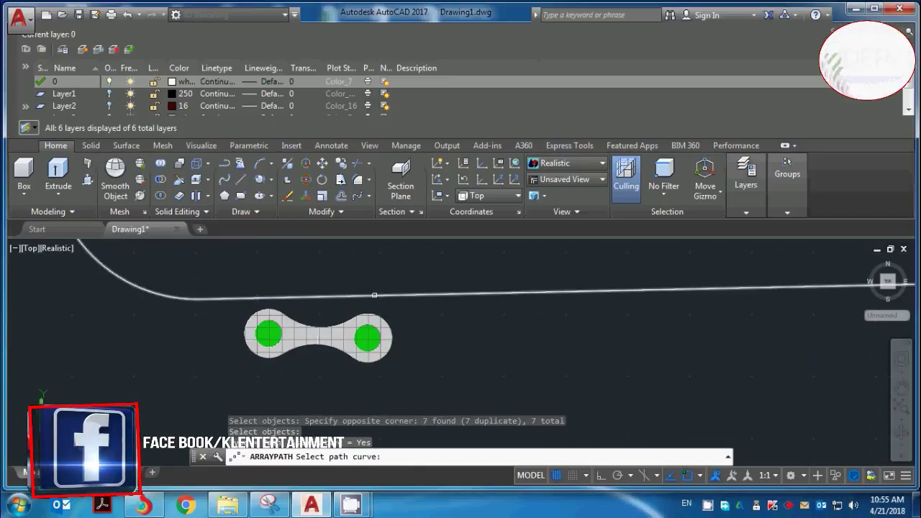
{"action": "scroll", "coordinate": [389, 325], "scroll_direction": "down", "scroll_amount": 5}
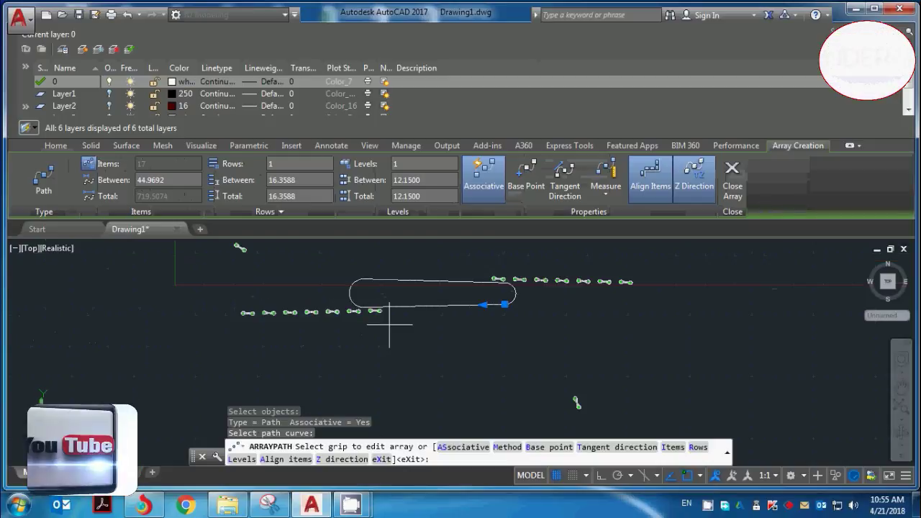
{"action": "scroll", "coordinate": [512, 279], "scroll_direction": "up", "scroll_amount": 5}
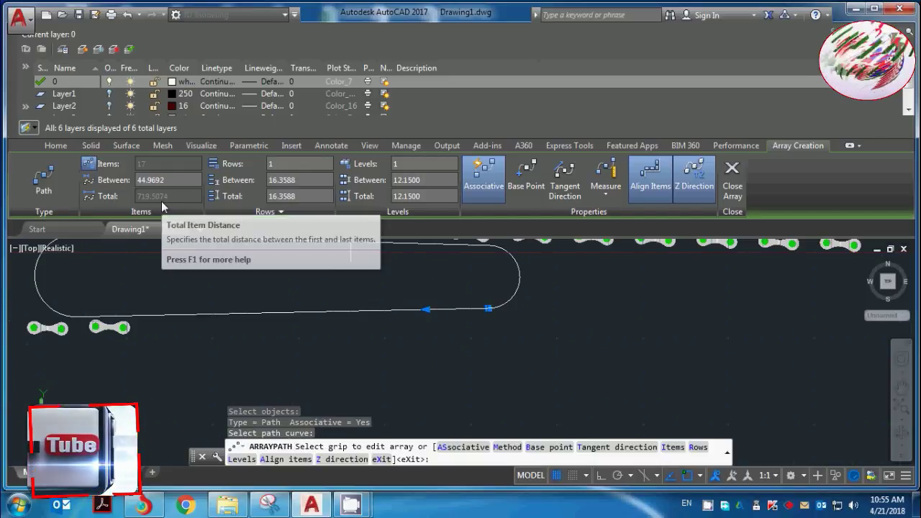
{"action": "scroll", "coordinate": [397, 366], "scroll_direction": "down", "scroll_amount": 6}
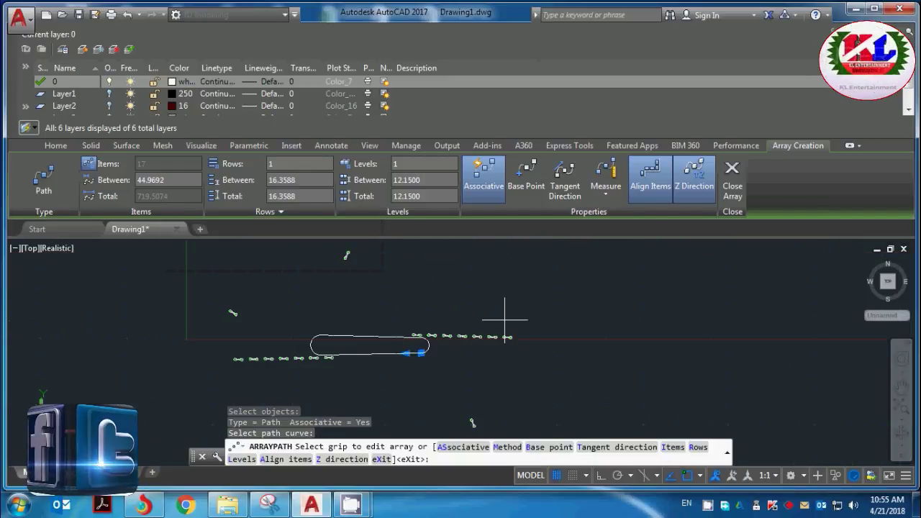
Cancel the array editing and undo the path array of the chain link
{"action": "key", "text": "ctrl+z"}
{"action": "key", "text": "ctrl+z"}
{"action": "key", "text": "ctrl+z"}
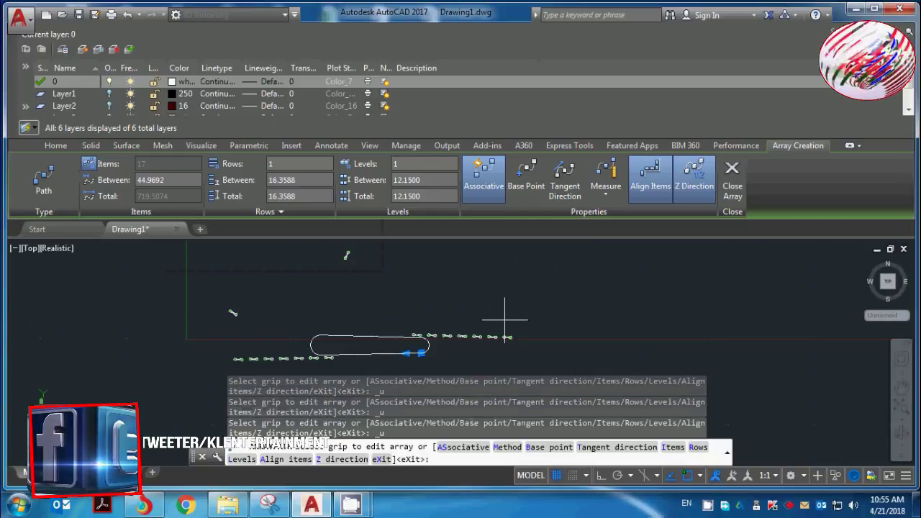
{"action": "key", "text": "Escape"}
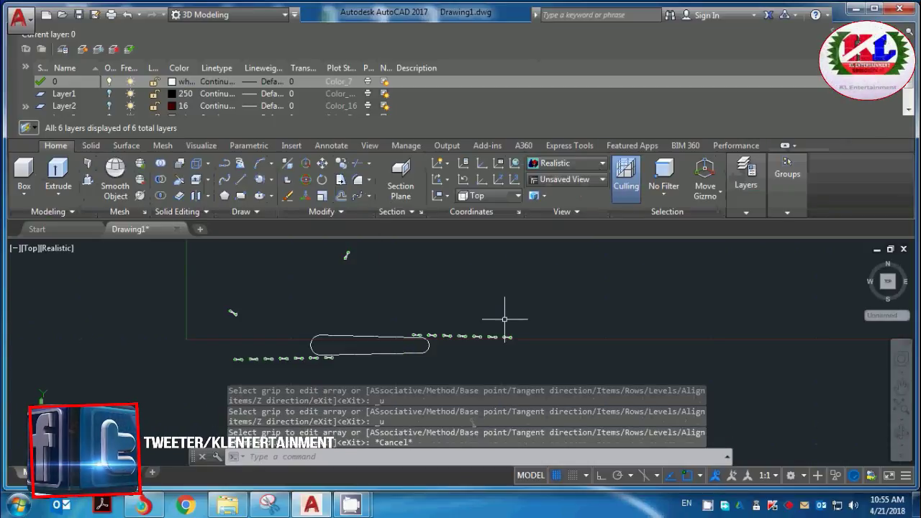
{"action": "key", "text": "ctrl+z"}
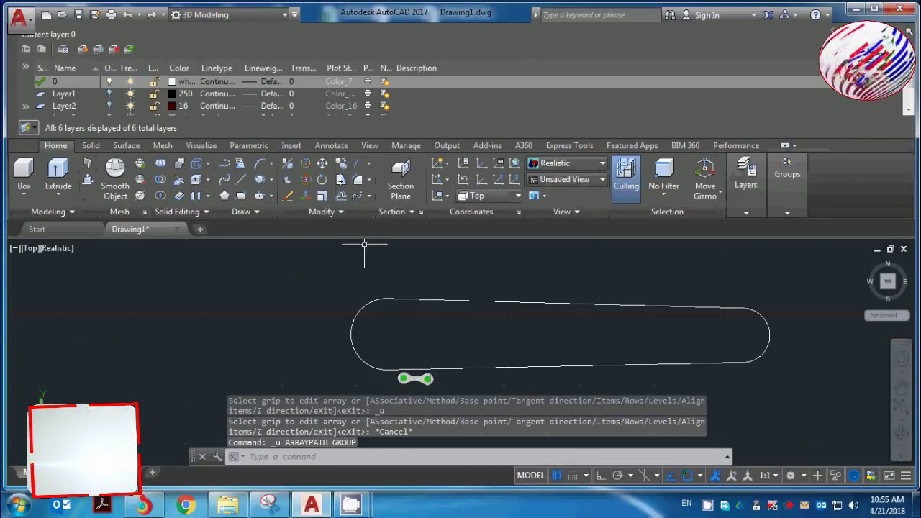
Create an associative Path Array of the complete chain link along the closed path of lines and arcs
{"action": "left_click", "coordinate": [369, 197]}
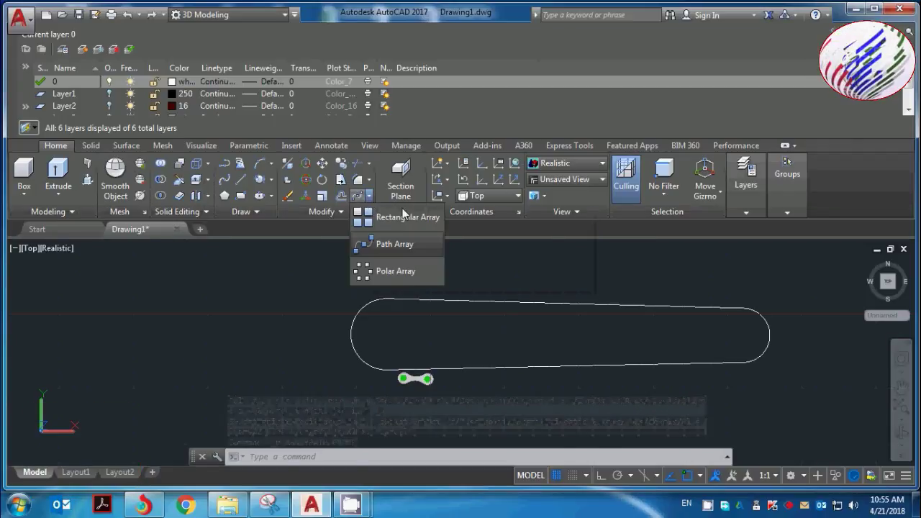
{"action": "left_click", "coordinate": [405, 249]}
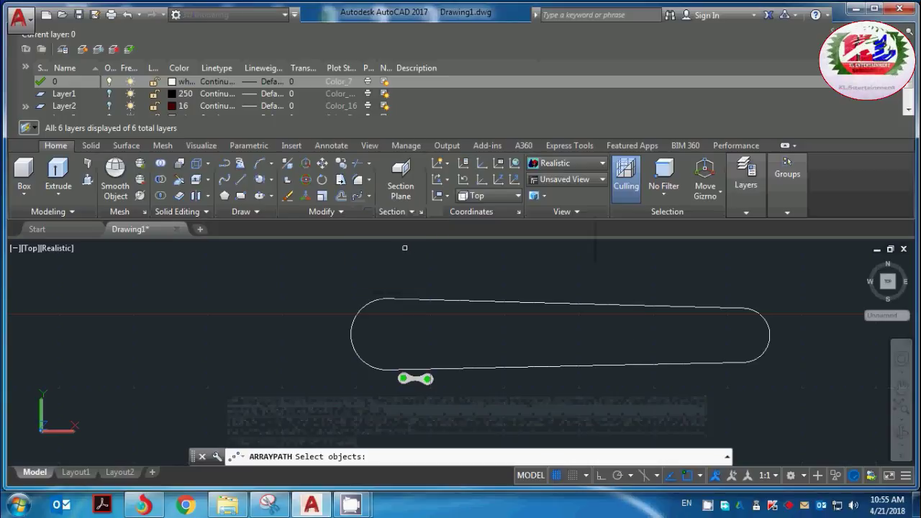
{"action": "left_click", "coordinate": [419, 379]}
{"action": "scroll", "coordinate": [421, 379], "scroll_direction": "up", "scroll_amount": 3}
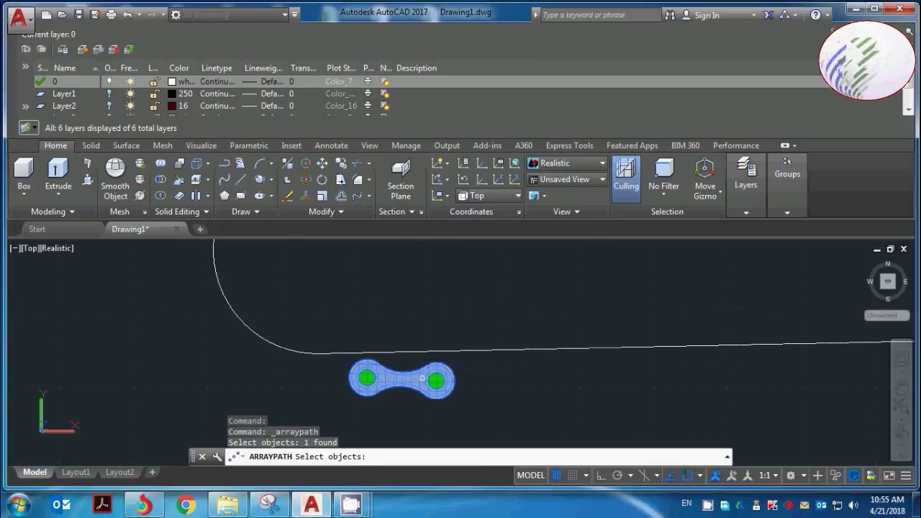
{"action": "left_click", "coordinate": [321, 368]}
{"action": "key", "text": "Return"}
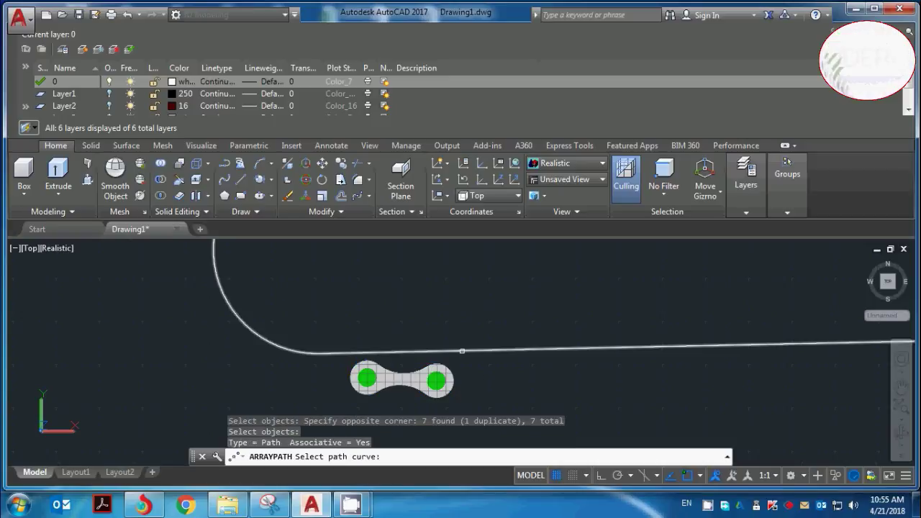
{"action": "left_click", "coordinate": [462, 351]}
{"action": "scroll", "coordinate": [461, 351], "scroll_direction": "down", "scroll_amount": 5}
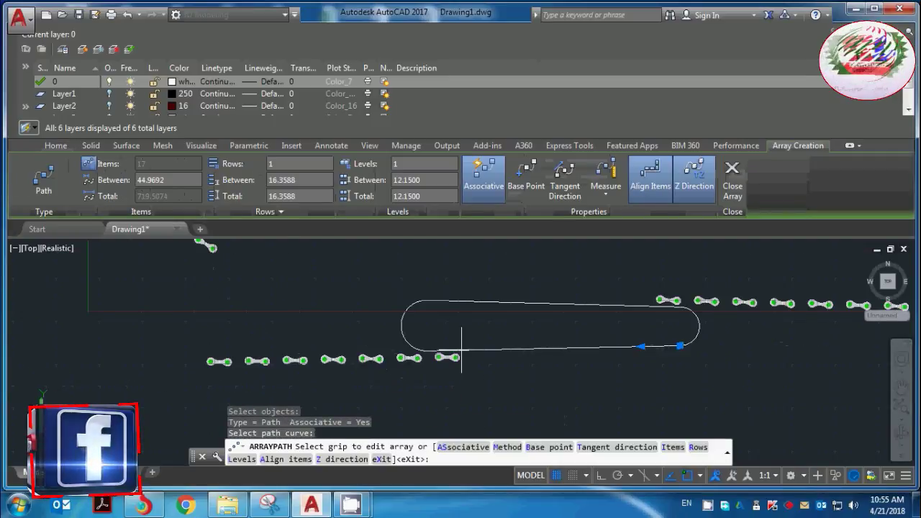
Set the spacing between the arrayed chain links to 19
{"action": "left_click", "coordinate": [179, 181]}
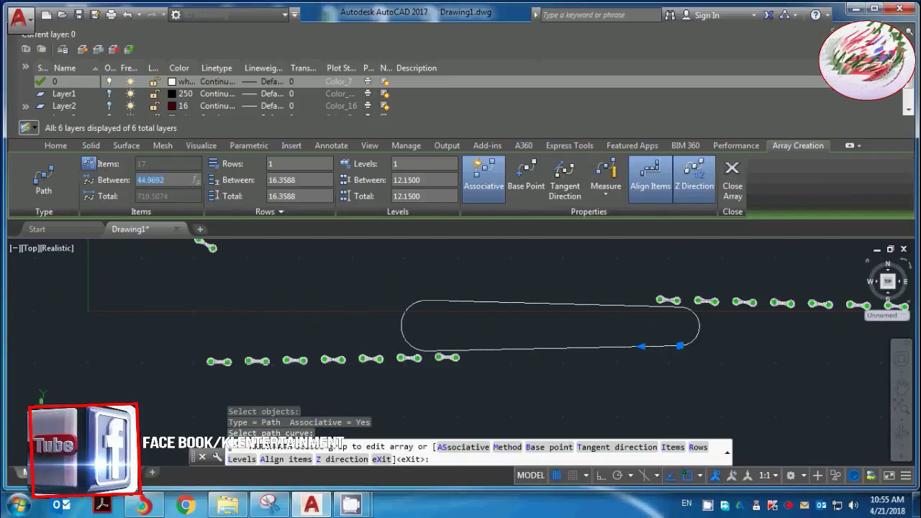
{"action": "type", "text": "19"}
{"action": "key", "text": "Return"}
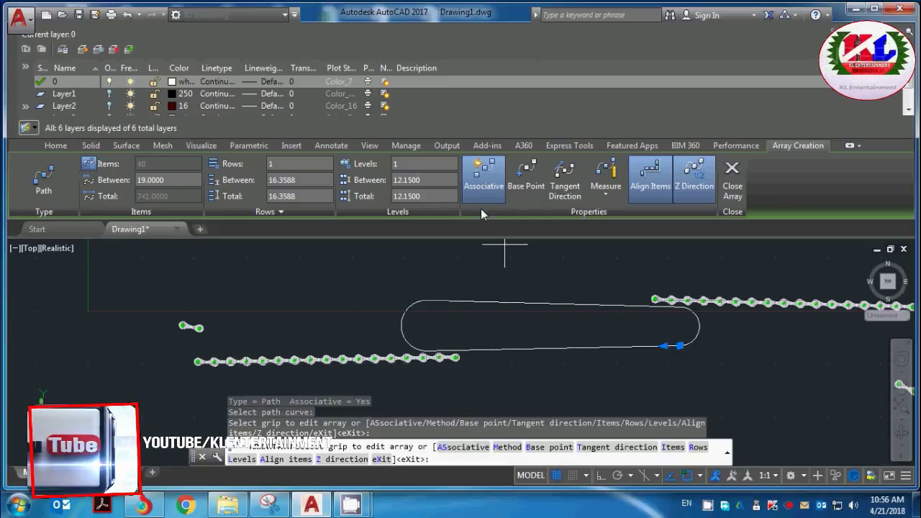
Set the array's base point on the line across the narrow waist of the original chain link
{"action": "left_click", "coordinate": [527, 163]}
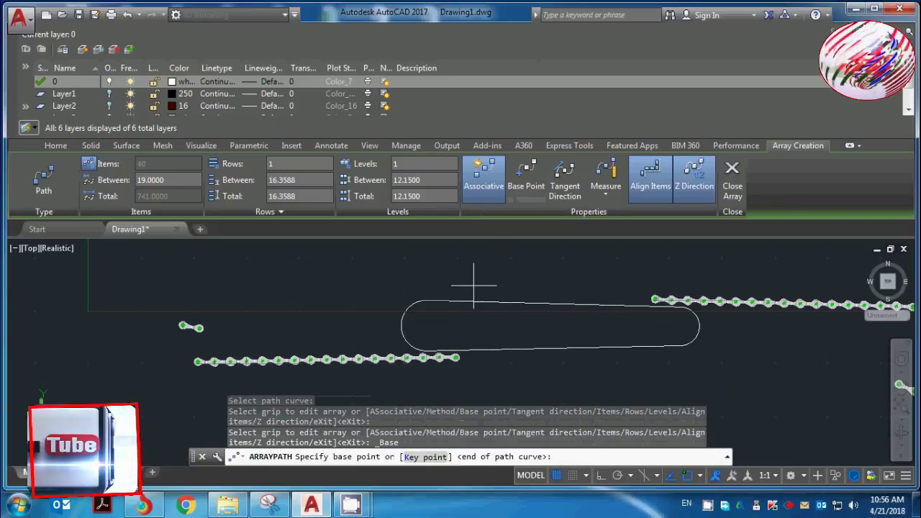
{"action": "scroll", "coordinate": [427, 367], "scroll_direction": "up", "scroll_amount": 2}
{"action": "scroll", "coordinate": [440, 364], "scroll_direction": "up", "scroll_amount": 4}
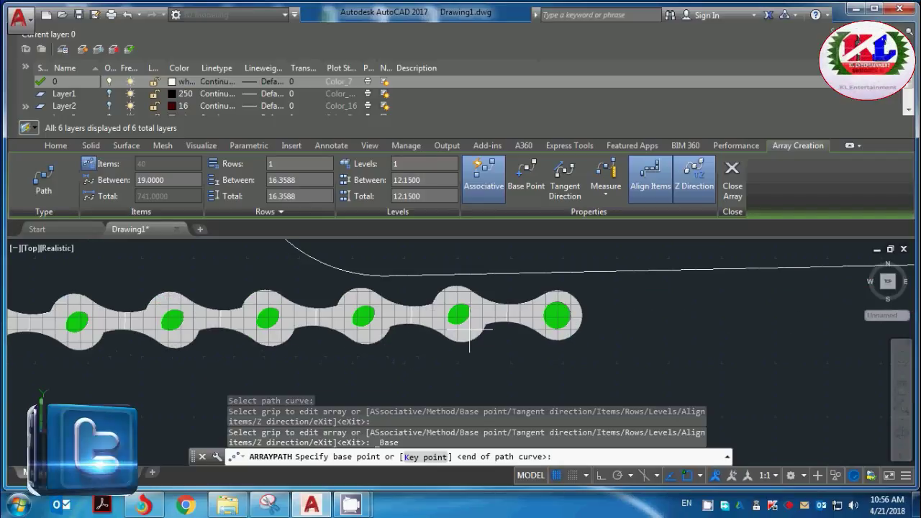
{"action": "scroll", "coordinate": [507, 303], "scroll_direction": "up", "scroll_amount": 3}
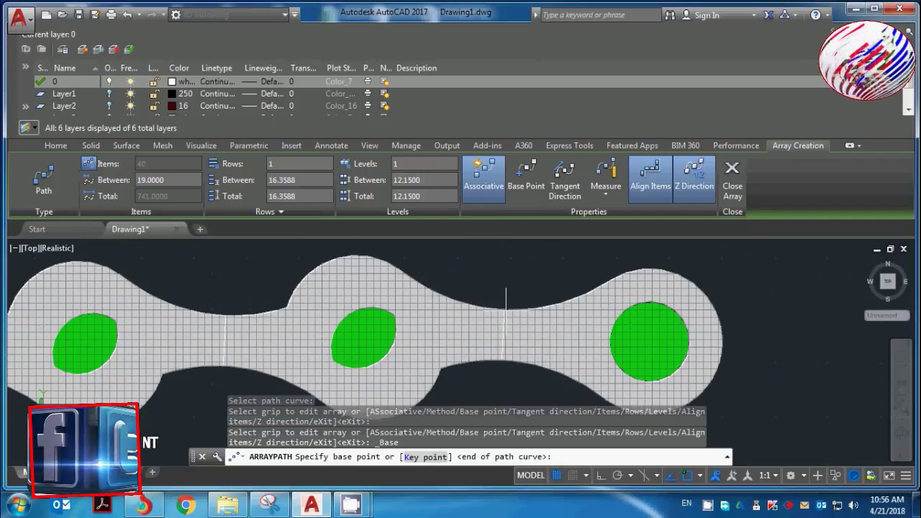
{"action": "scroll", "coordinate": [502, 308], "scroll_direction": "up", "scroll_amount": 3}
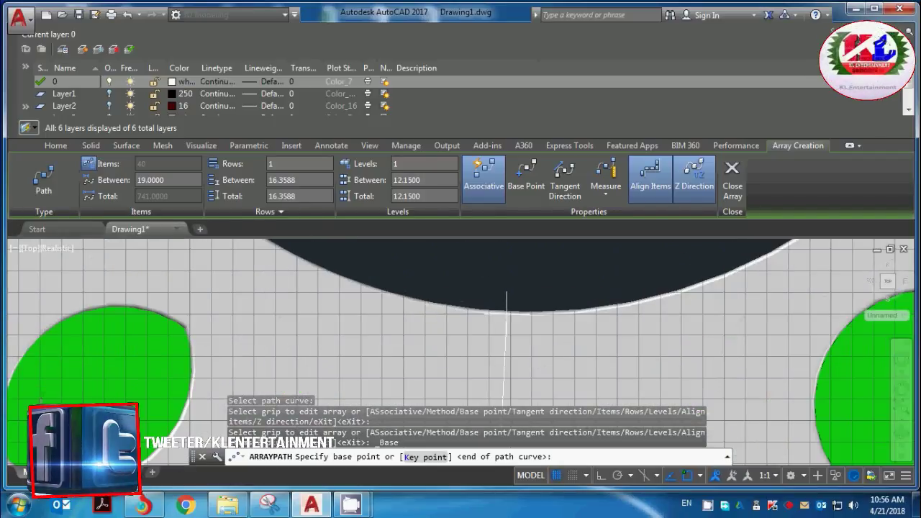
{"action": "scroll", "coordinate": [506, 313], "scroll_direction": "down", "scroll_amount": 2}
{"action": "scroll", "coordinate": [507, 313], "scroll_direction": "down", "scroll_amount": 2}
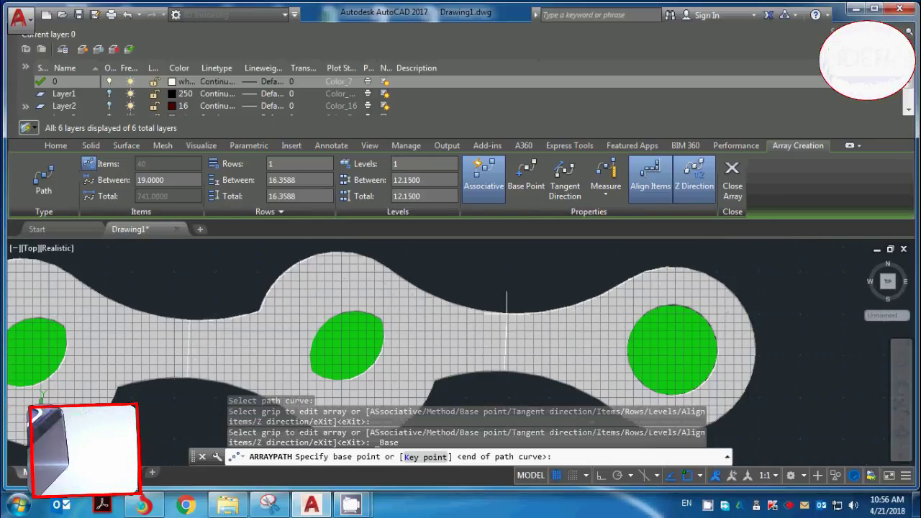
{"action": "left_click", "coordinate": [505, 329]}
{"action": "scroll", "coordinate": [507, 303], "scroll_direction": "down", "scroll_amount": 6}
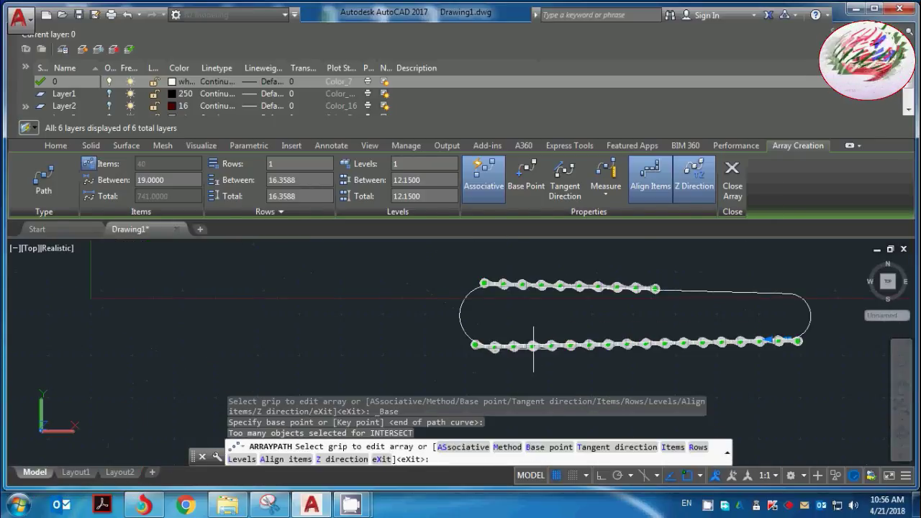
Inspect the links along the straight runs and rounded ends of the closed path, and finish the array
{"action": "scroll", "coordinate": [587, 335], "scroll_direction": "down", "scroll_amount": 3}
{"action": "scroll", "coordinate": [589, 337], "scroll_direction": "up", "scroll_amount": 4}
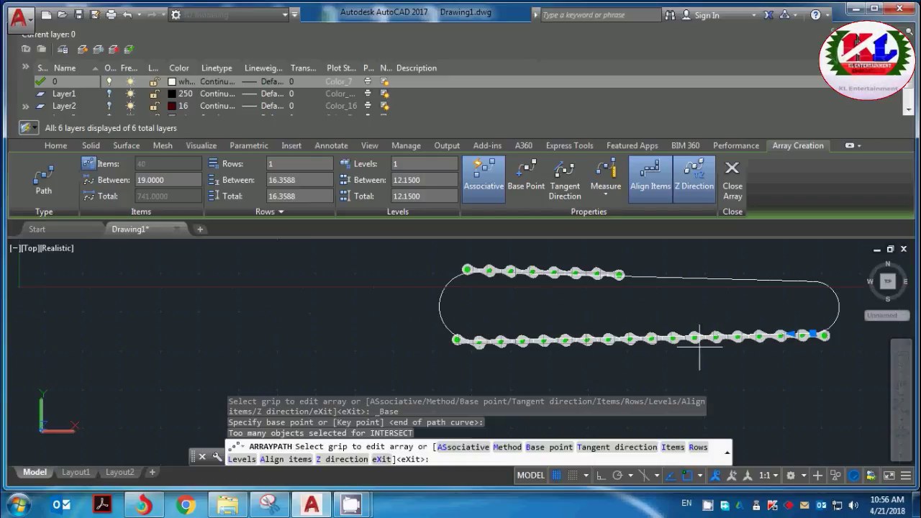
{"action": "scroll", "coordinate": [597, 339], "scroll_direction": "up", "scroll_amount": 3}
{"action": "scroll", "coordinate": [597, 339], "scroll_direction": "down", "scroll_amount": 4}
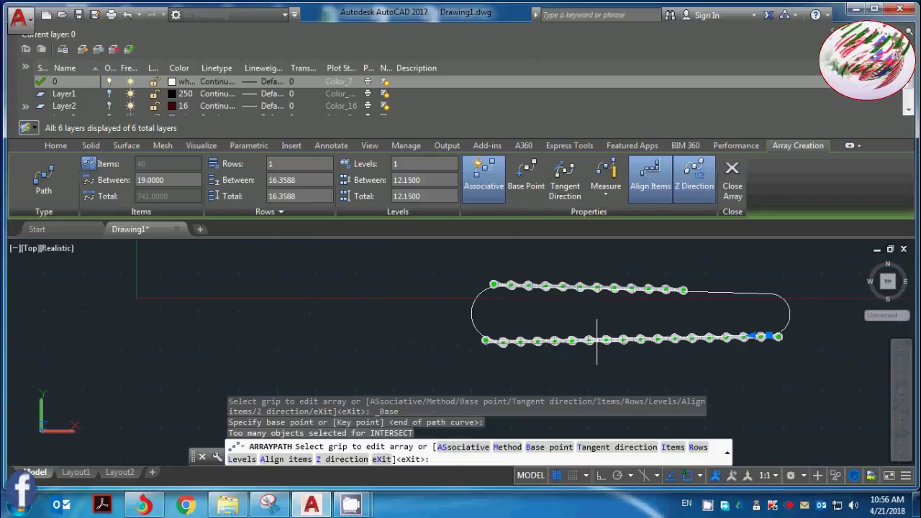
{"action": "scroll", "coordinate": [756, 330], "scroll_direction": "up", "scroll_amount": 5}
{"action": "scroll", "coordinate": [744, 318], "scroll_direction": "down", "scroll_amount": 6}
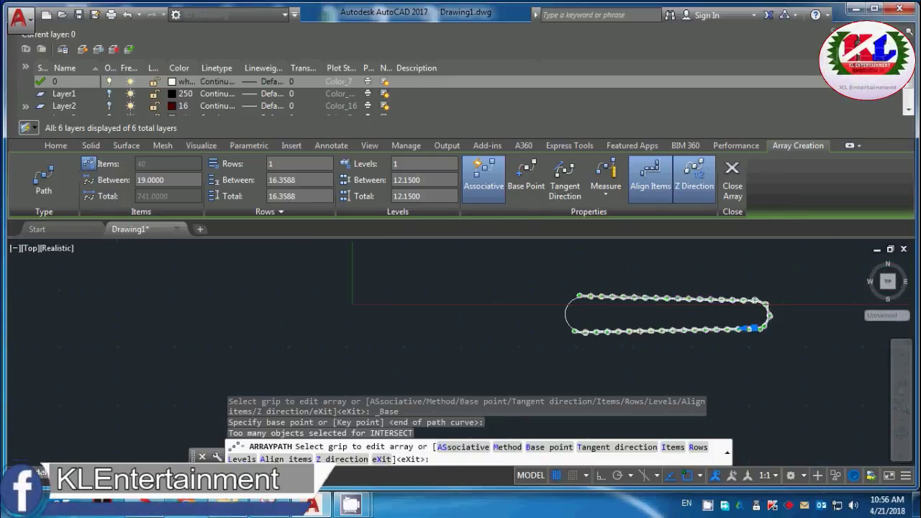
{"action": "scroll", "coordinate": [662, 316], "scroll_direction": "down", "scroll_amount": 2}
{"action": "scroll", "coordinate": [759, 295], "scroll_direction": "up", "scroll_amount": 1}
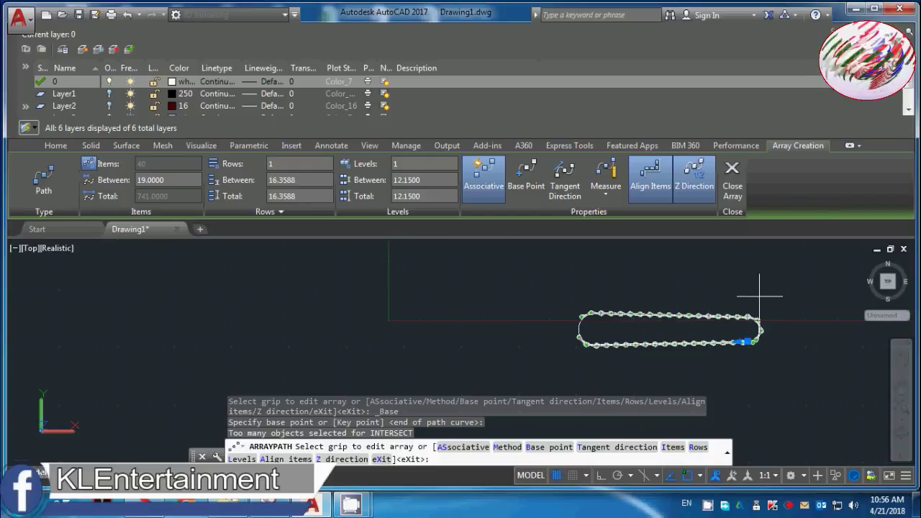
{"action": "key", "text": "Escape"}
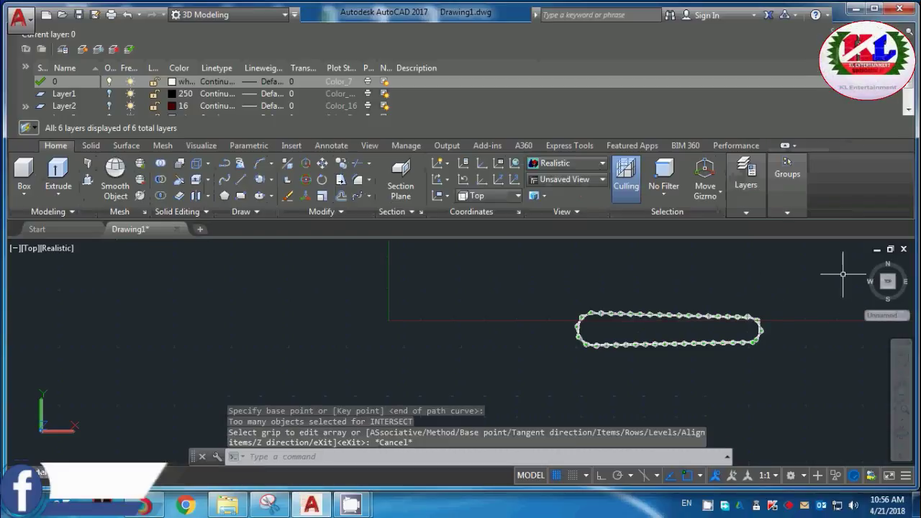
{"action": "scroll", "coordinate": [853, 264], "scroll_direction": "up", "scroll_amount": 2}
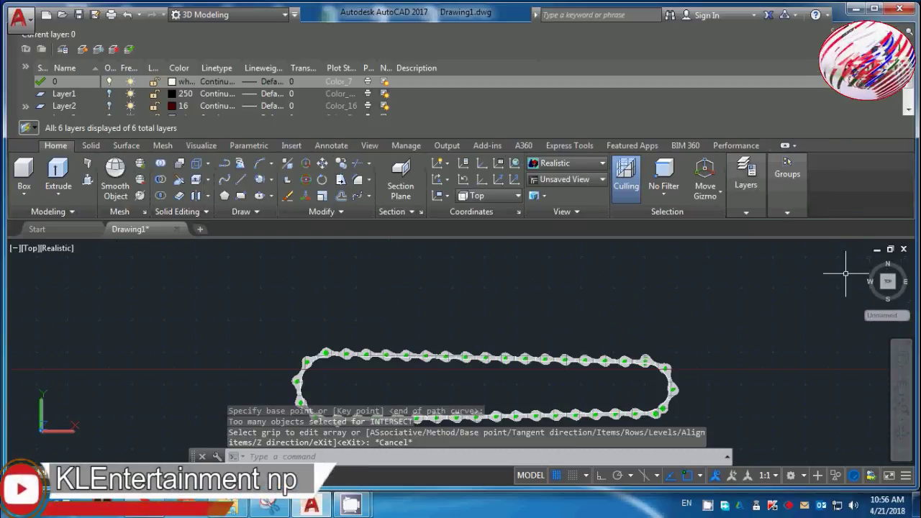
{"action": "scroll", "coordinate": [853, 263], "scroll_direction": "down", "scroll_amount": 1}
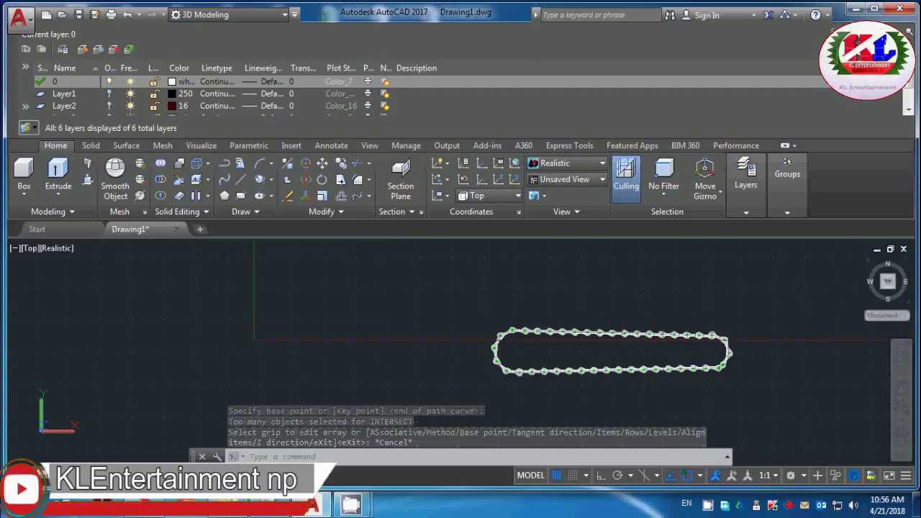
{"action": "key", "text": "Escape"}
{"action": "scroll", "coordinate": [867, 265], "scroll_direction": "up", "scroll_amount": 2}
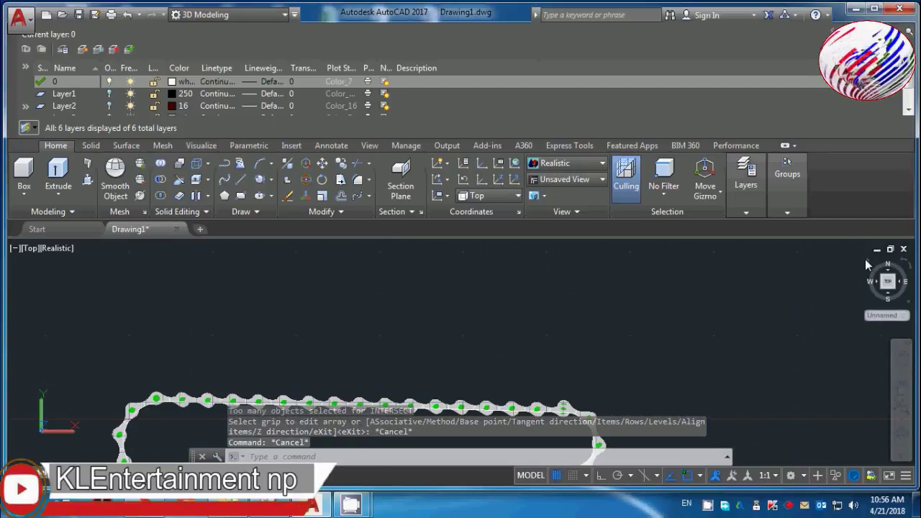
Show the arrayed chain in the isometric home view and set the view projection to Parallel
{"action": "left_click", "coordinate": [868, 261]}
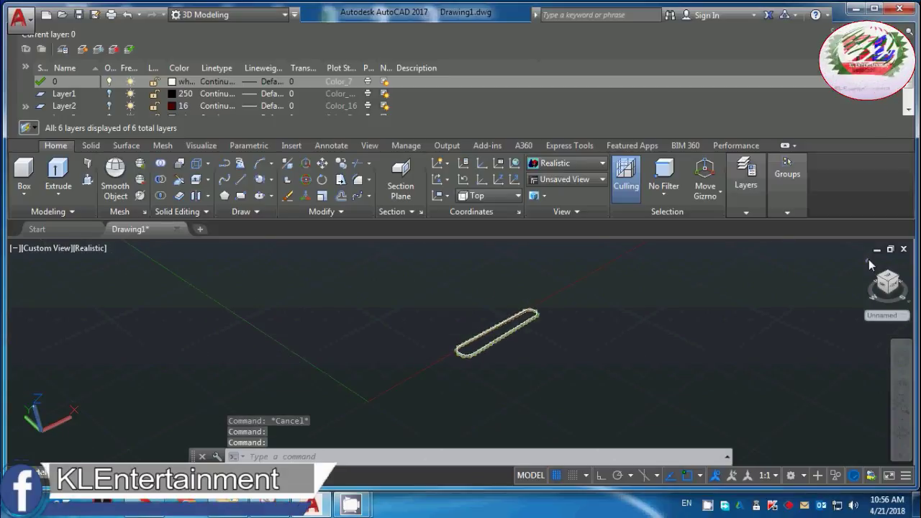
{"action": "scroll", "coordinate": [650, 312], "scroll_direction": "up", "scroll_amount": 5}
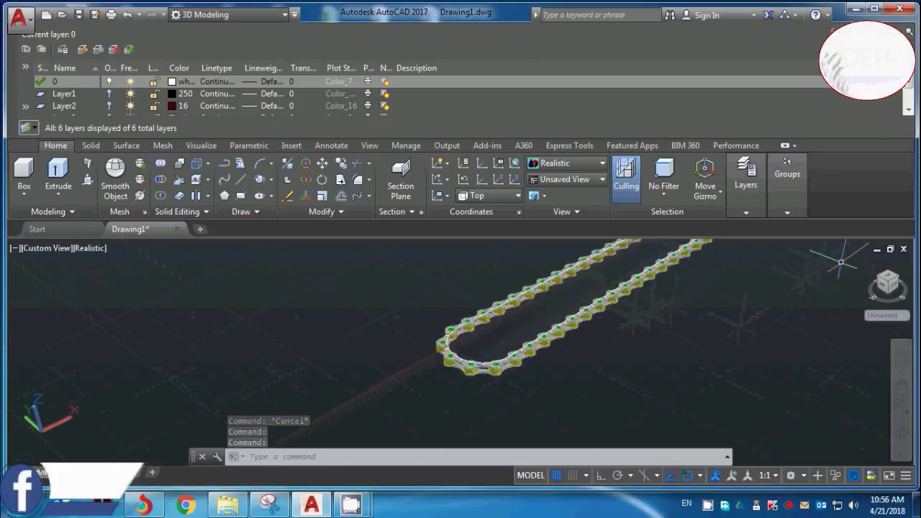
{"action": "right_click", "coordinate": [869, 264]}
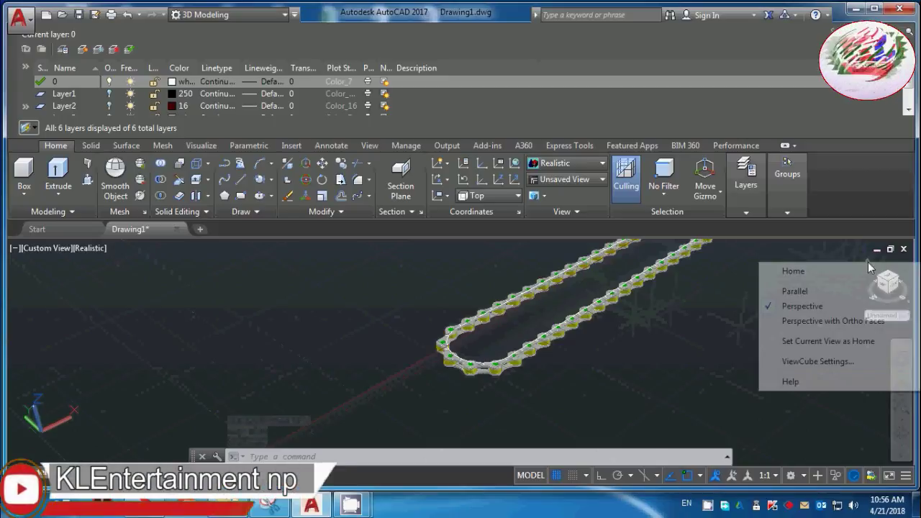
{"action": "left_click", "coordinate": [811, 290]}
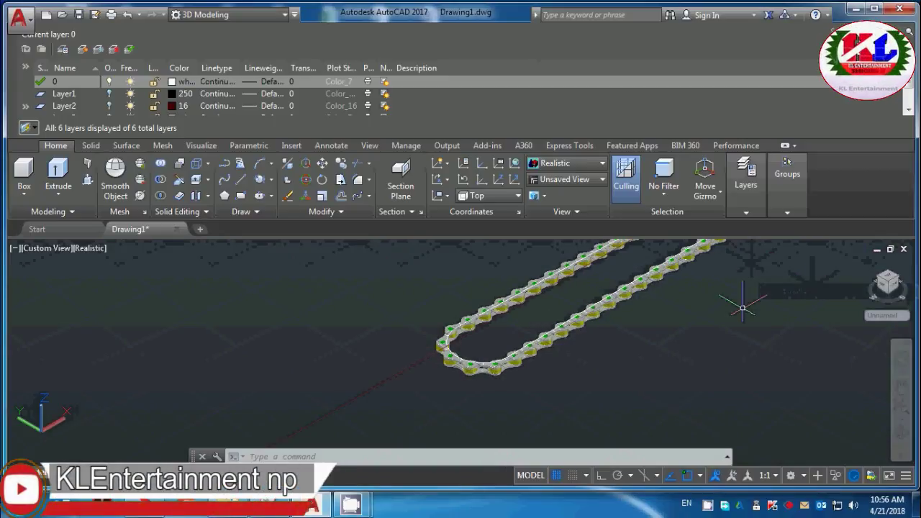
Examine the finished chain in 3D, including its far rounded end and the whole loop from the side and from above
{"action": "scroll", "coordinate": [719, 323], "scroll_direction": "down", "scroll_amount": 3}
{"action": "scroll", "coordinate": [691, 336], "scroll_direction": "up", "scroll_amount": 8}
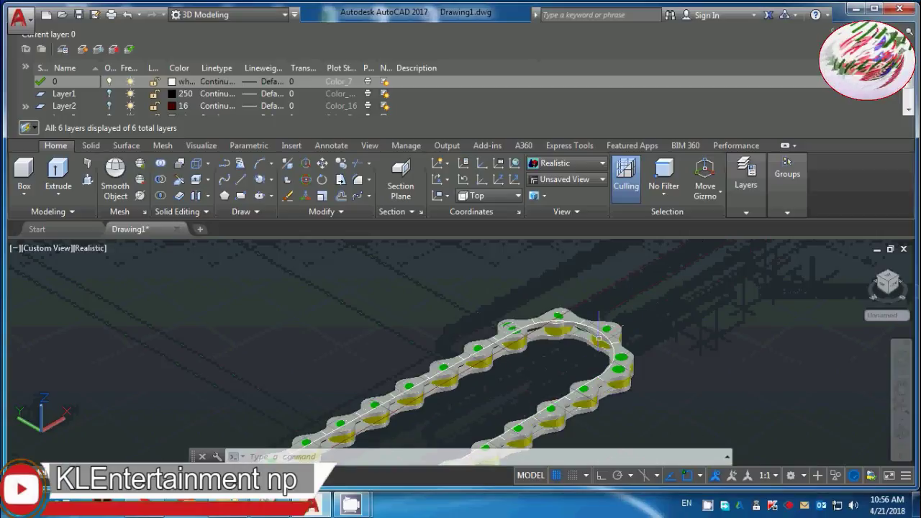
{"action": "scroll", "coordinate": [787, 431], "scroll_direction": "down", "scroll_amount": 5}
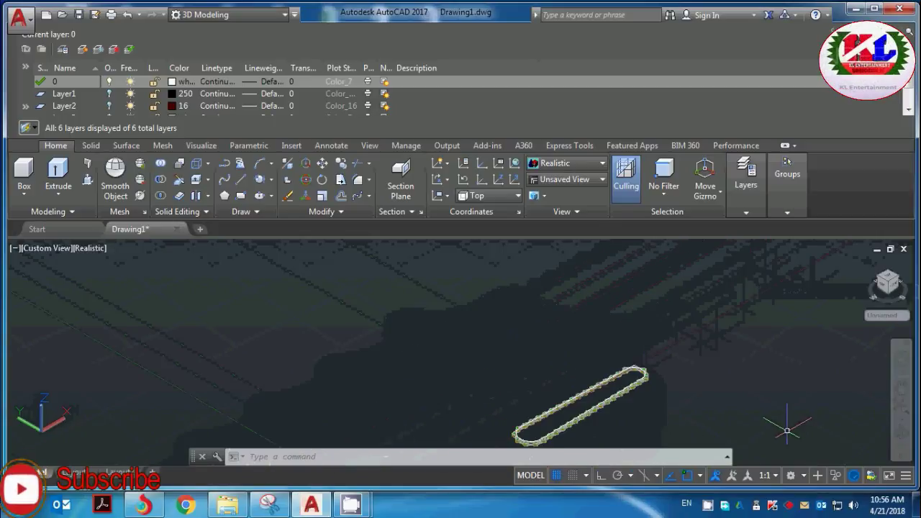
{"action": "middle_click_drag", "start_coordinate": [716, 427], "coordinate": [612, 426], "text": "shift"}
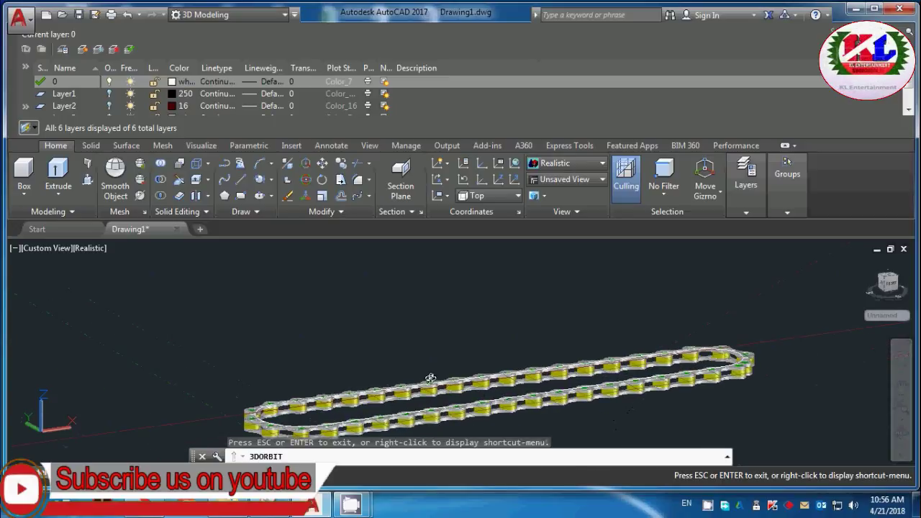
{"action": "middle_click_drag", "start_coordinate": [429, 378], "coordinate": [427, 425], "text": "shift"}
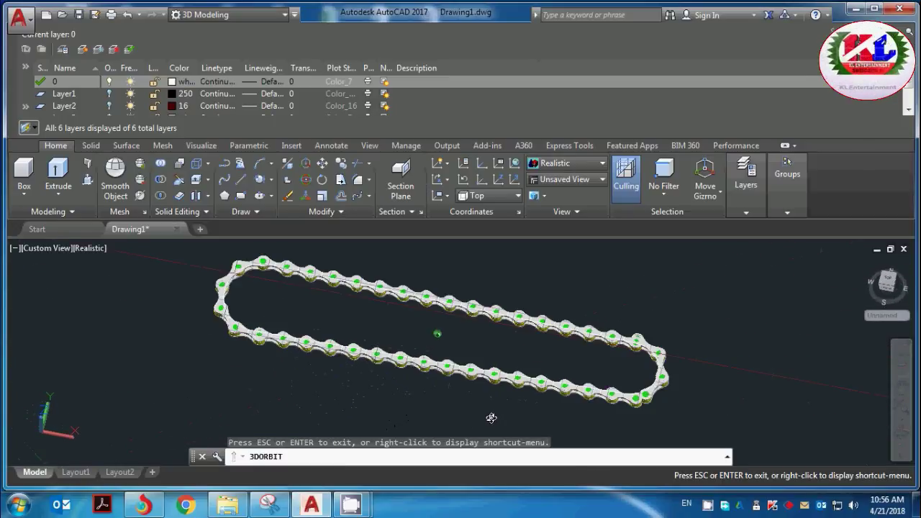
{"action": "middle_click_drag", "start_coordinate": [491, 418], "coordinate": [509, 391], "text": "shift"}
{"action": "scroll", "coordinate": [512, 389], "scroll_direction": "up", "scroll_amount": 3}
{"action": "scroll", "coordinate": [528, 364], "scroll_direction": "down", "scroll_amount": 6}
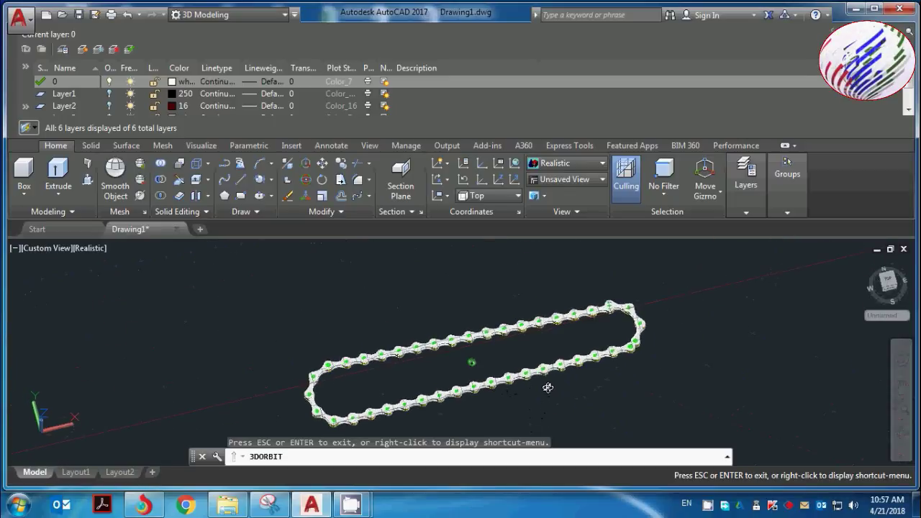
{"action": "middle_click_drag", "start_coordinate": [548, 388], "coordinate": [544, 374], "text": "shift"}
{"action": "left_click_drag", "start_coordinate": [585, 340], "coordinate": [555, 362]}
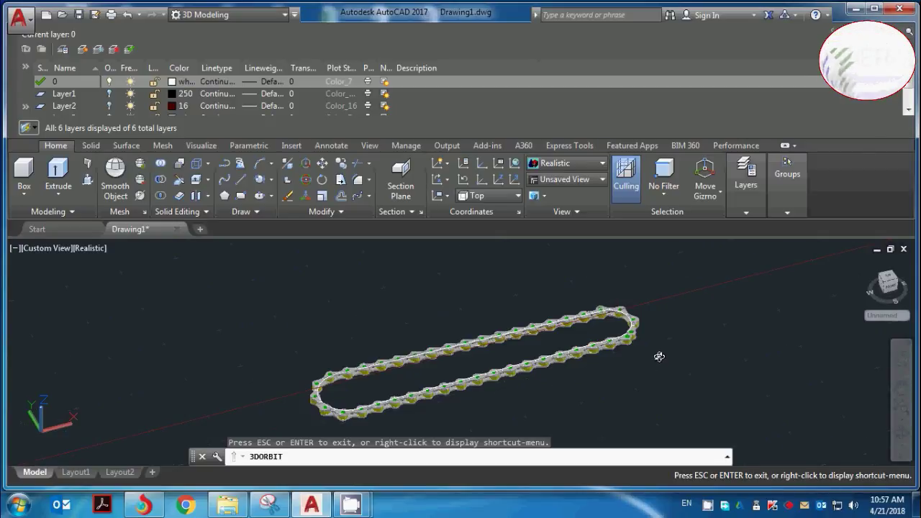
Inspect the links and rollers around the chain's rounded end up close, and review the complete loop from several angles
{"action": "scroll", "coordinate": [659, 356], "scroll_direction": "down", "scroll_amount": 2}
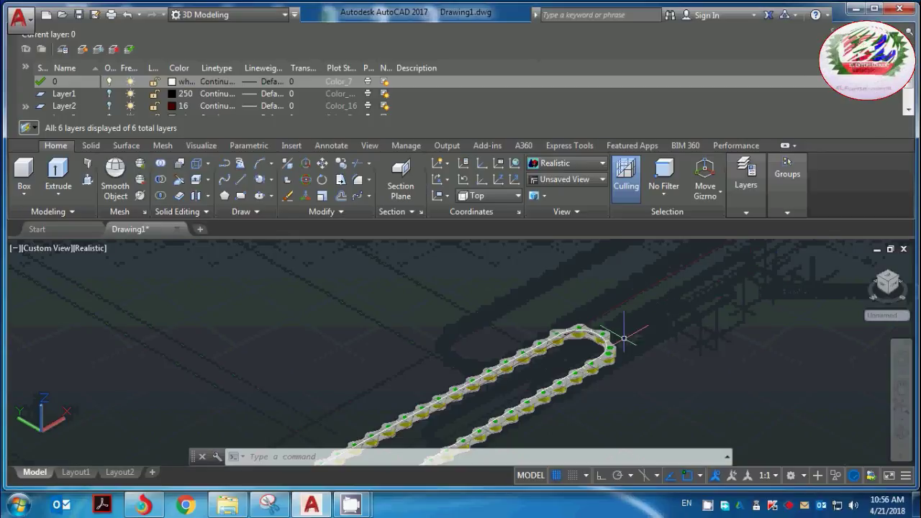
{"action": "scroll", "coordinate": [611, 331], "scroll_direction": "up", "scroll_amount": 5}
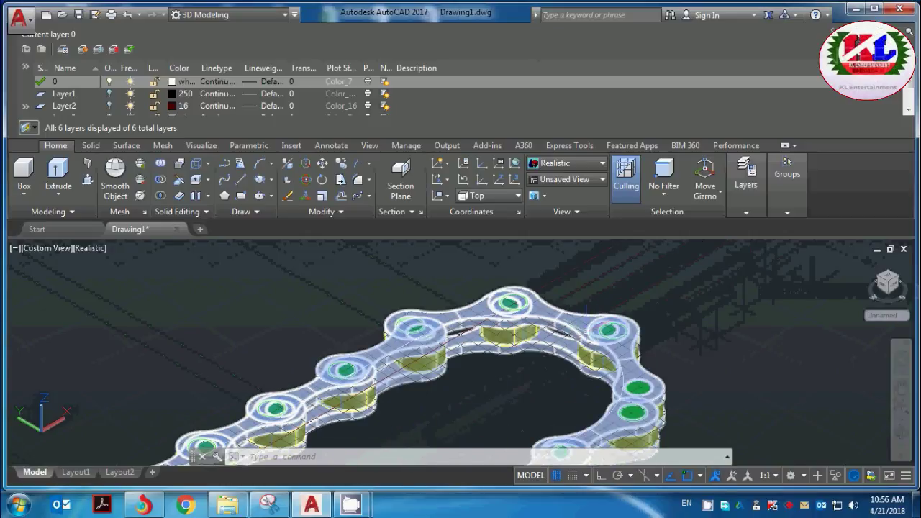
{"action": "scroll", "coordinate": [547, 375], "scroll_direction": "down", "scroll_amount": 3}
{"action": "scroll", "coordinate": [828, 432], "scroll_direction": "down", "scroll_amount": 2}
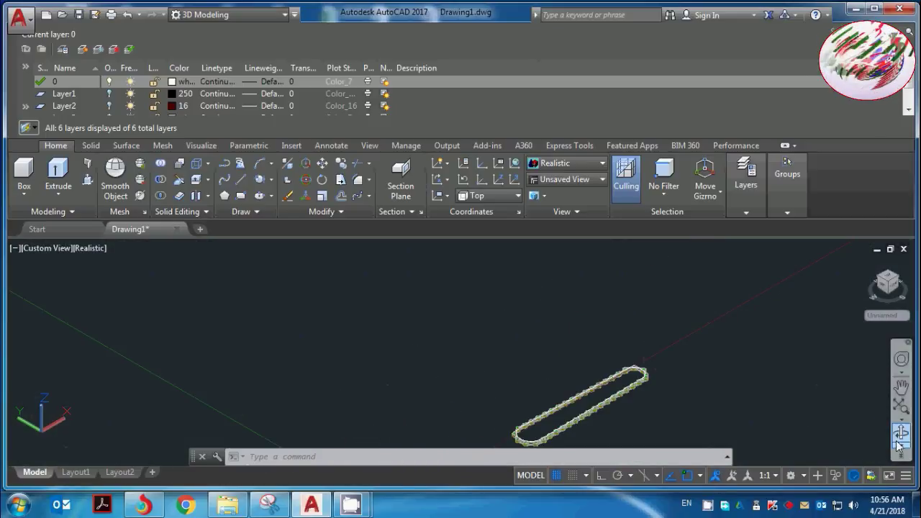
{"action": "middle_click_drag", "start_coordinate": [856, 437], "coordinate": [613, 426], "text": "shift"}
{"action": "middle_click_drag", "start_coordinate": [430, 378], "coordinate": [382, 427], "text": "shift"}
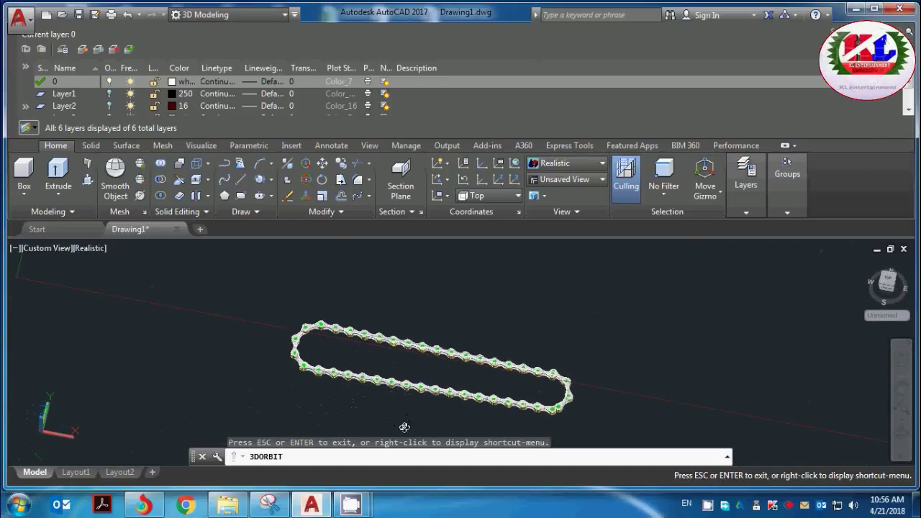
{"action": "scroll", "coordinate": [415, 428], "scroll_direction": "up", "scroll_amount": 3}
{"action": "middle_click_drag", "start_coordinate": [489, 418], "coordinate": [470, 384], "text": "shift"}
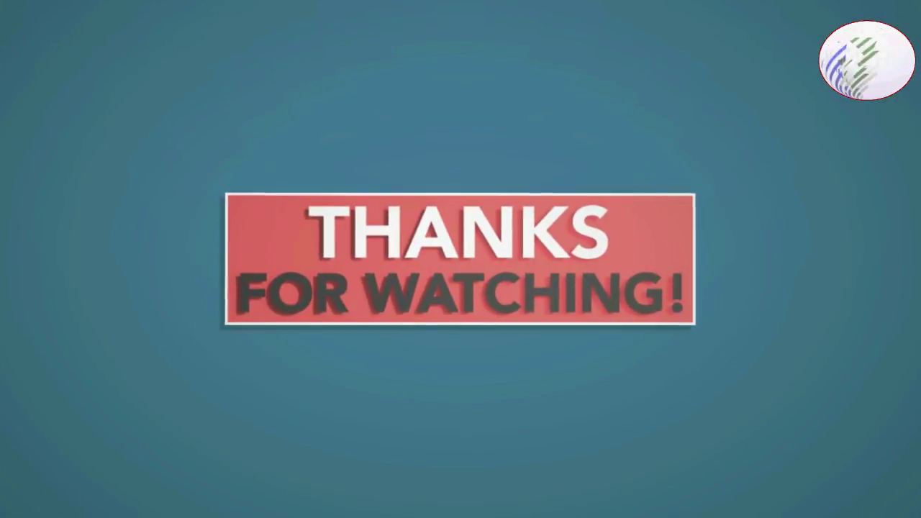